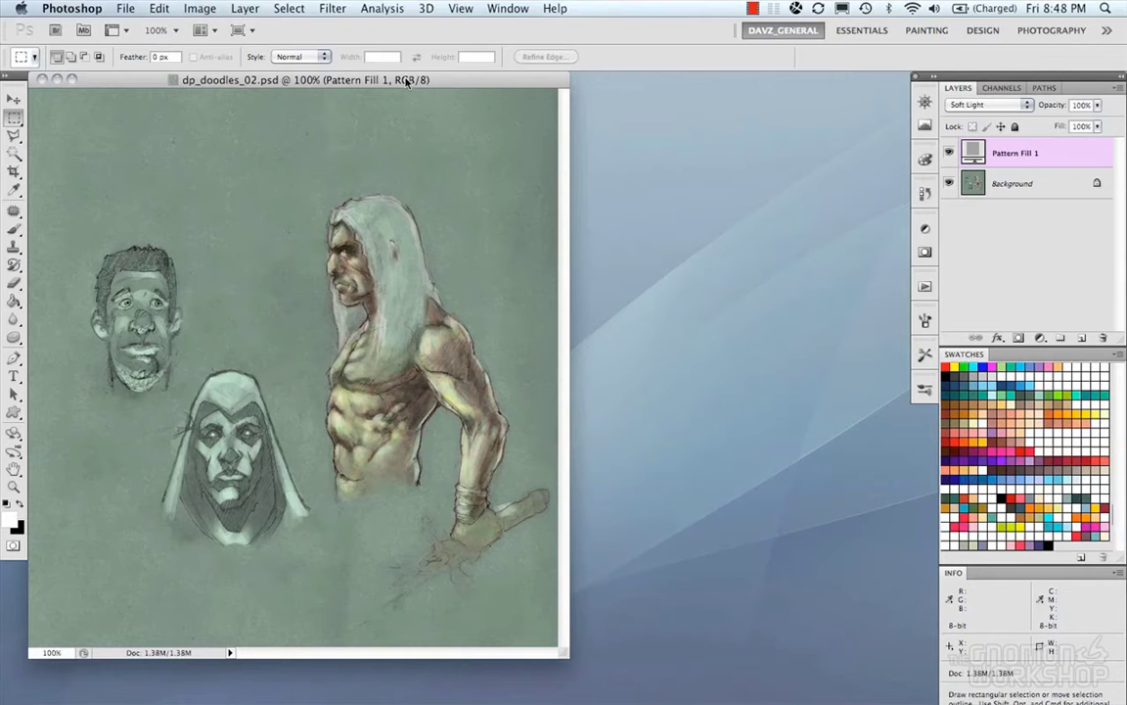
Step: Select the Background layer and examine the long-haired figure and the hooded head at close range
click(1014, 184)
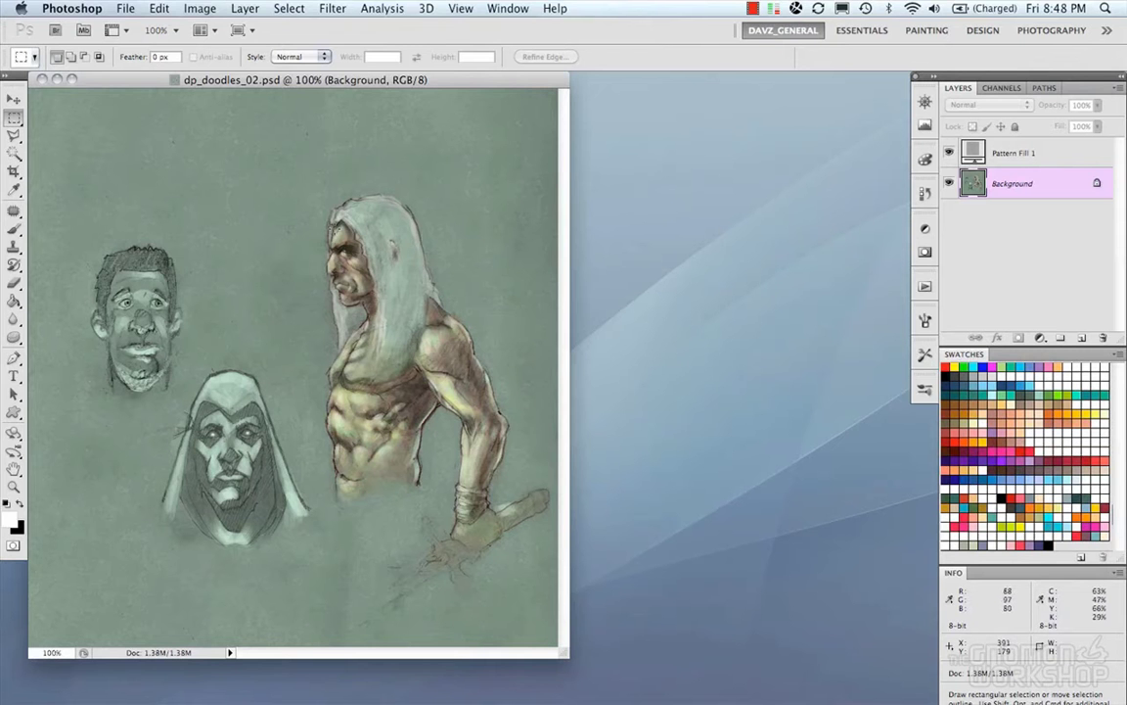
scroll(319, 326, up, 3)
scroll(319, 326, up, 3)
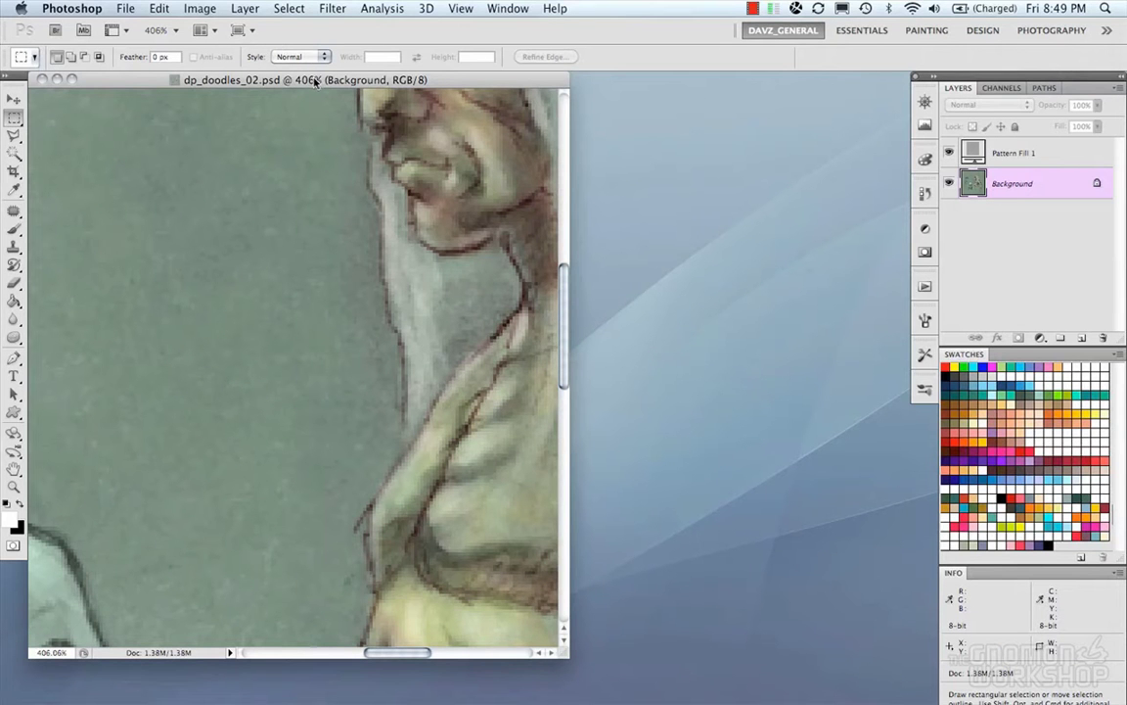
scroll(367, 260, up, 2)
scroll(367, 259, down, 4)
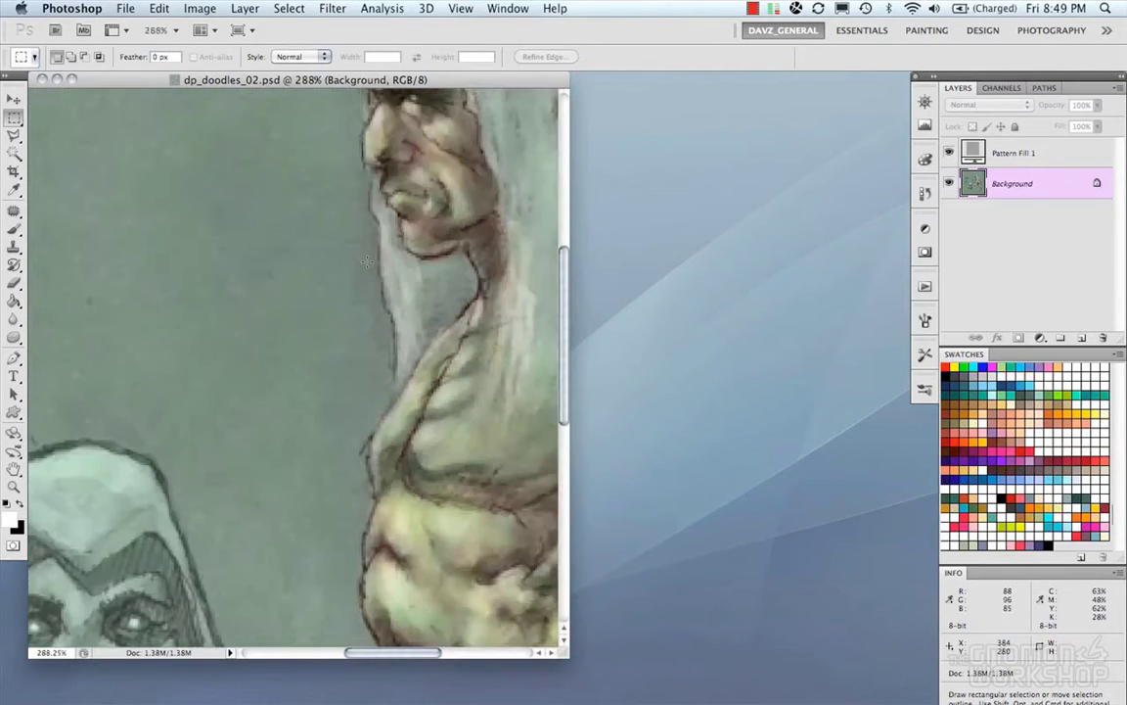
scroll(367, 259, down, 6)
scroll(367, 259, up, 5)
scroll(367, 259, up, 4)
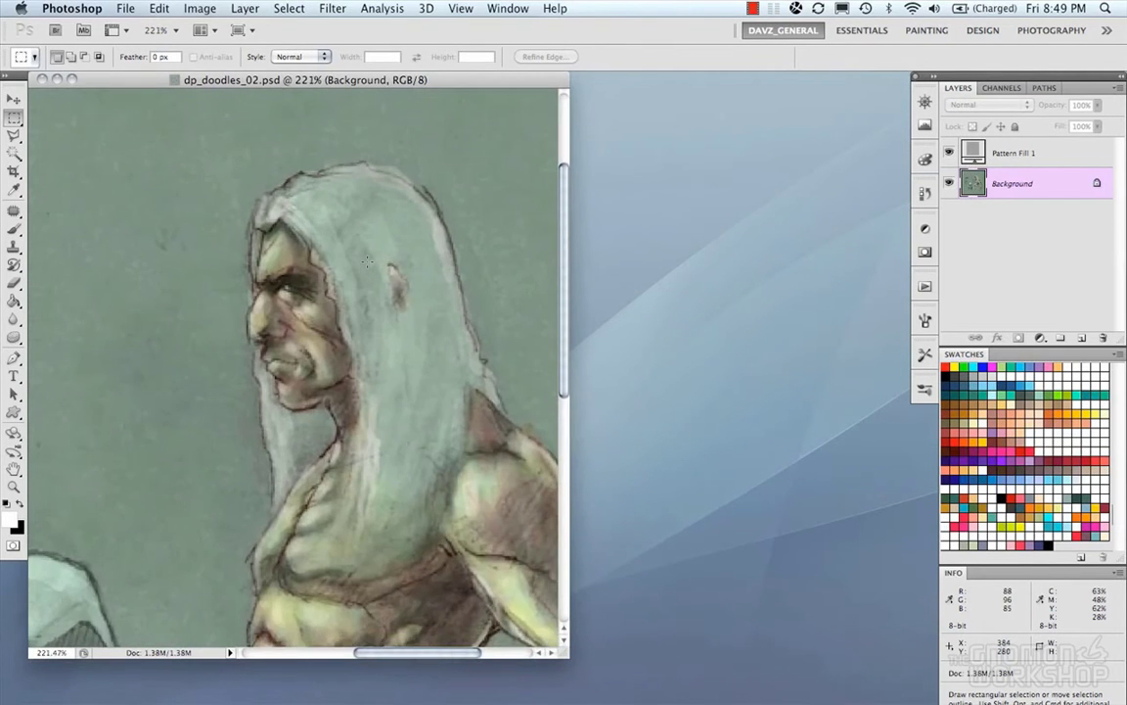
scroll(367, 259, down, 2)
scroll(366, 261, up, 3)
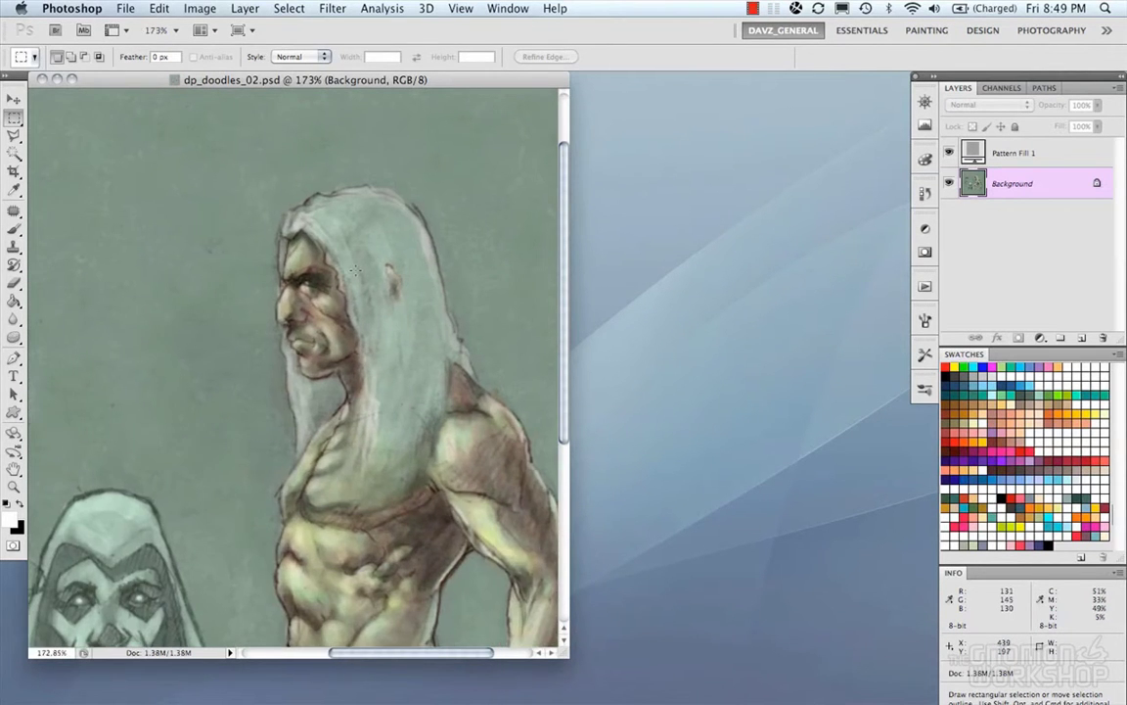
key(space)
drag(251, 347, 347, 387)
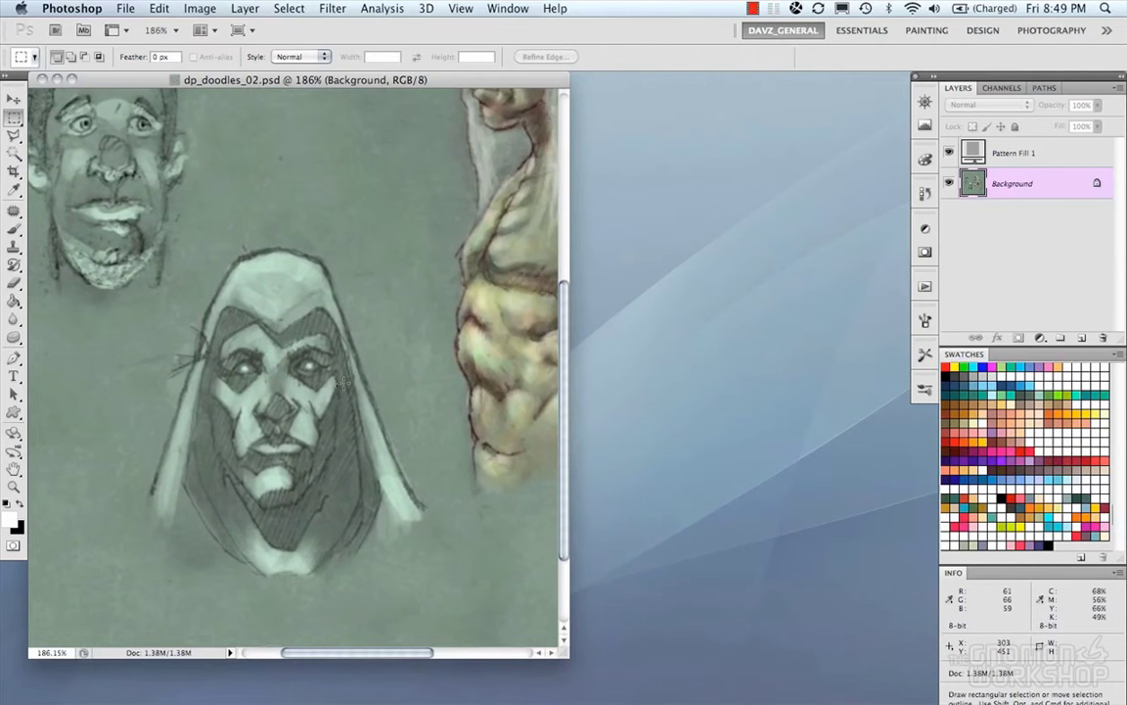
Step: Fit the whole image in the window, view it at 100%, magnify it past 400%, and return to 100%
key(super+0)
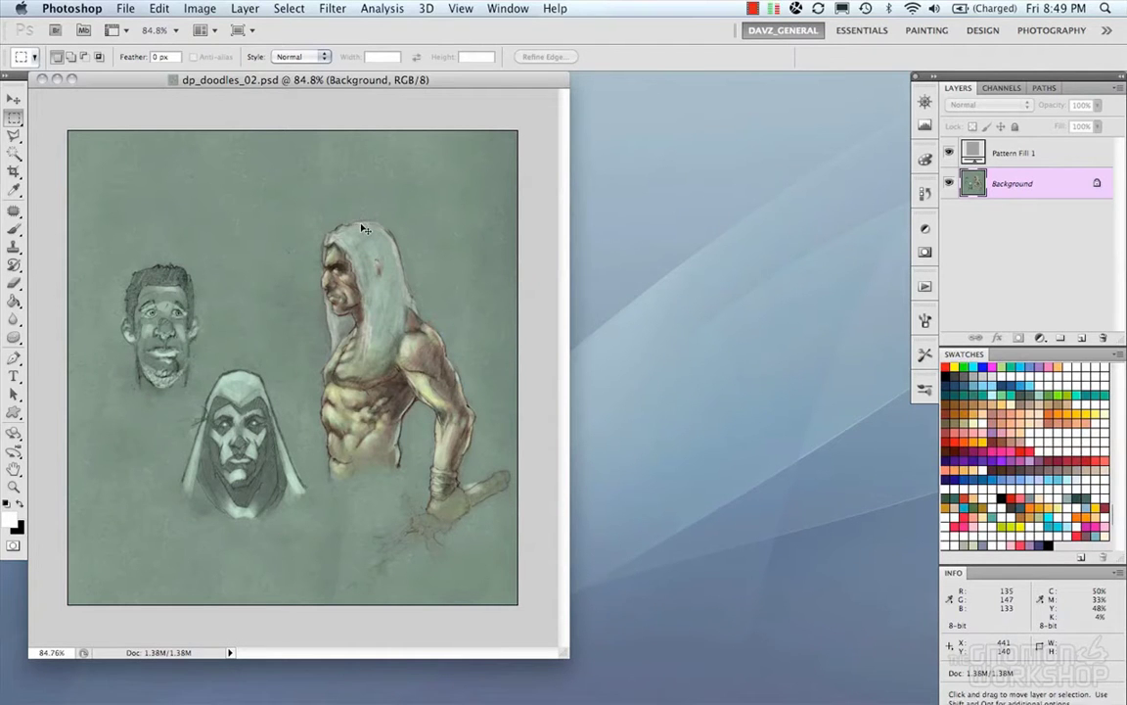
key(super+1)
key(super+equal)
key(super+equal)
key(super+equal)
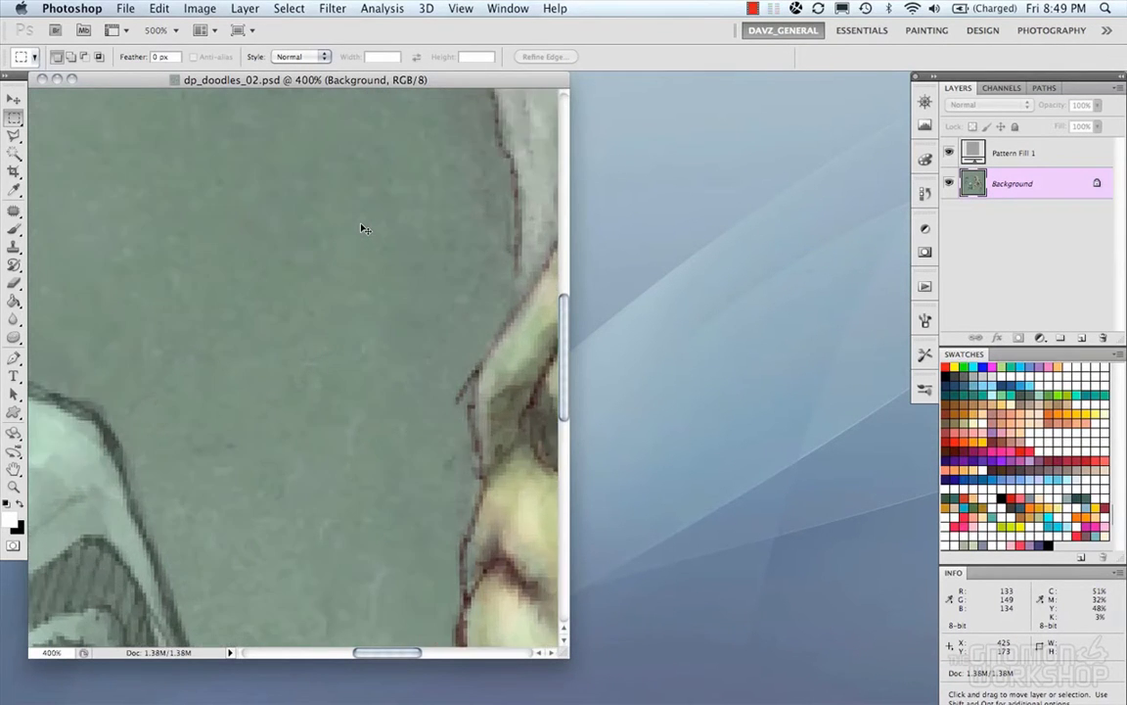
key(super+1)
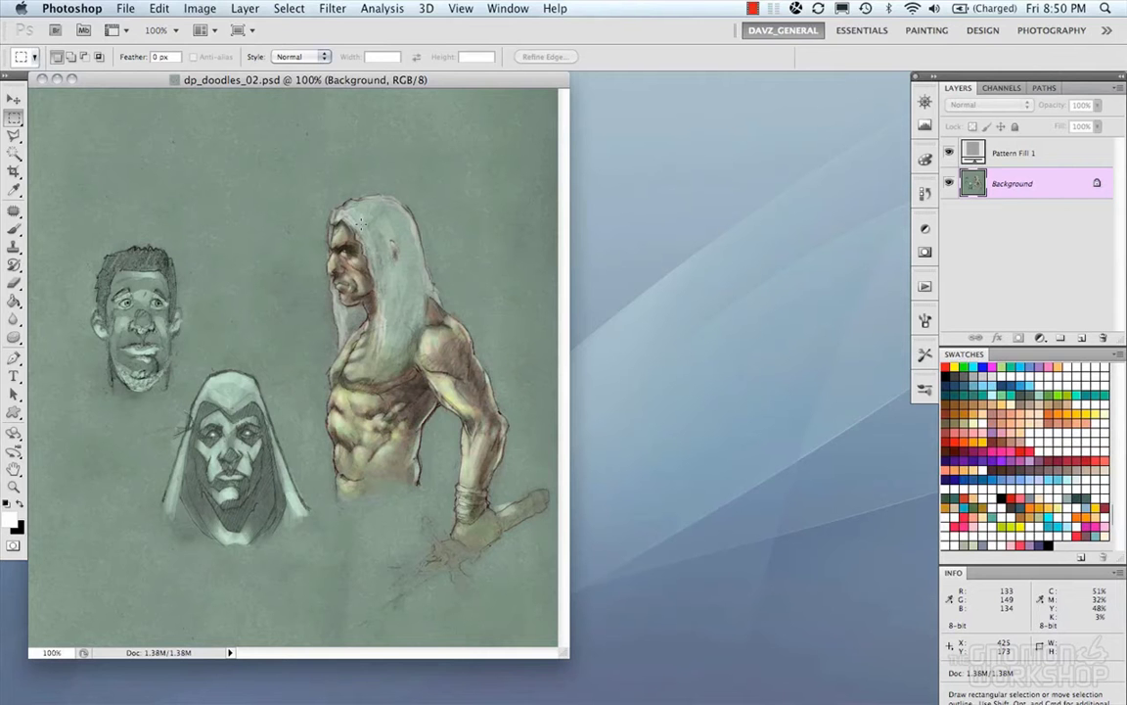
Step: Zoom the image in to 300% and out to 50% with the window resizing to match, and end at 100%
key(super)
key(super+equal)
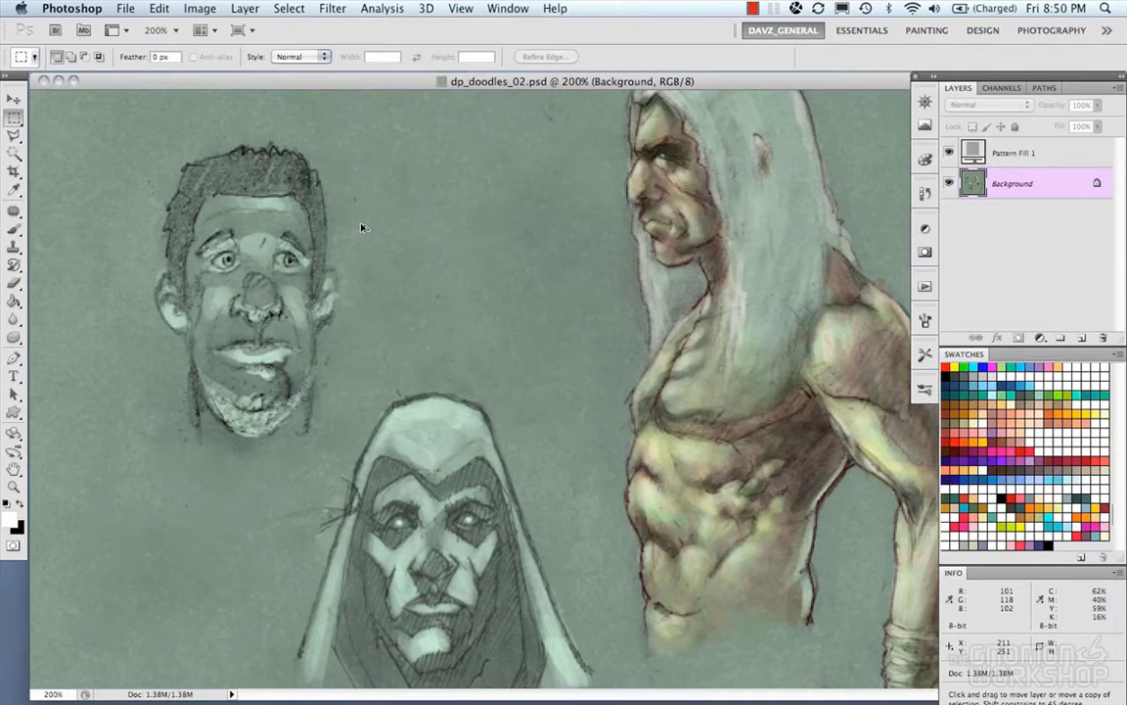
key(super+equal)
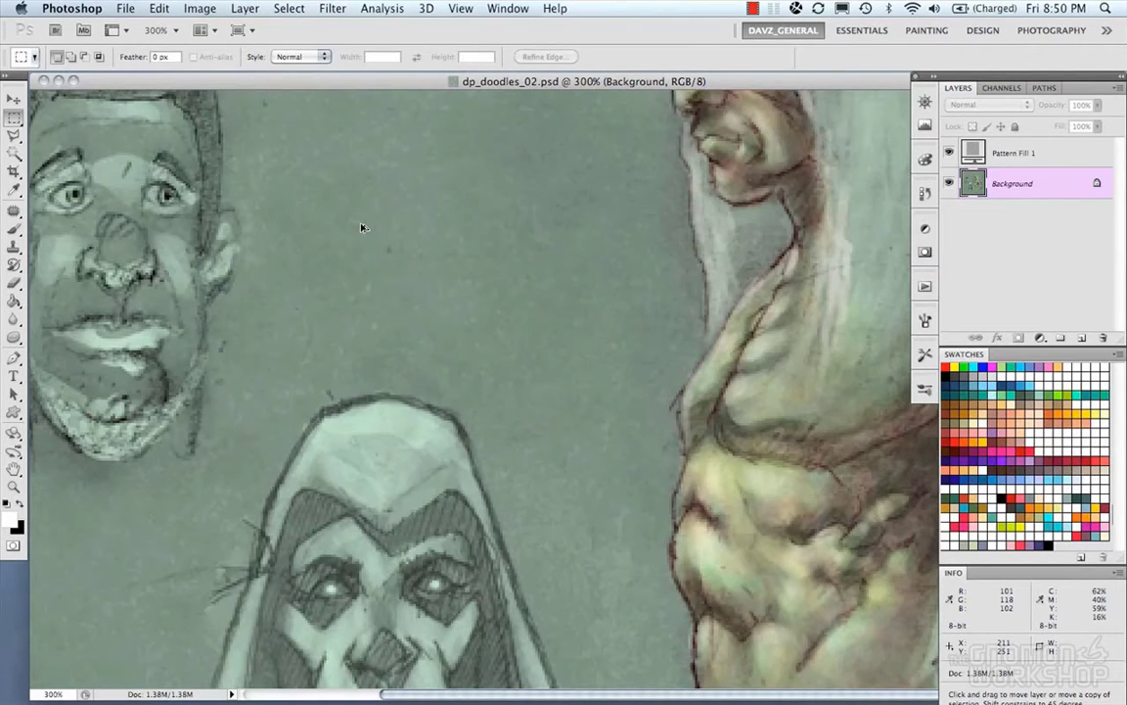
key(super+minus)
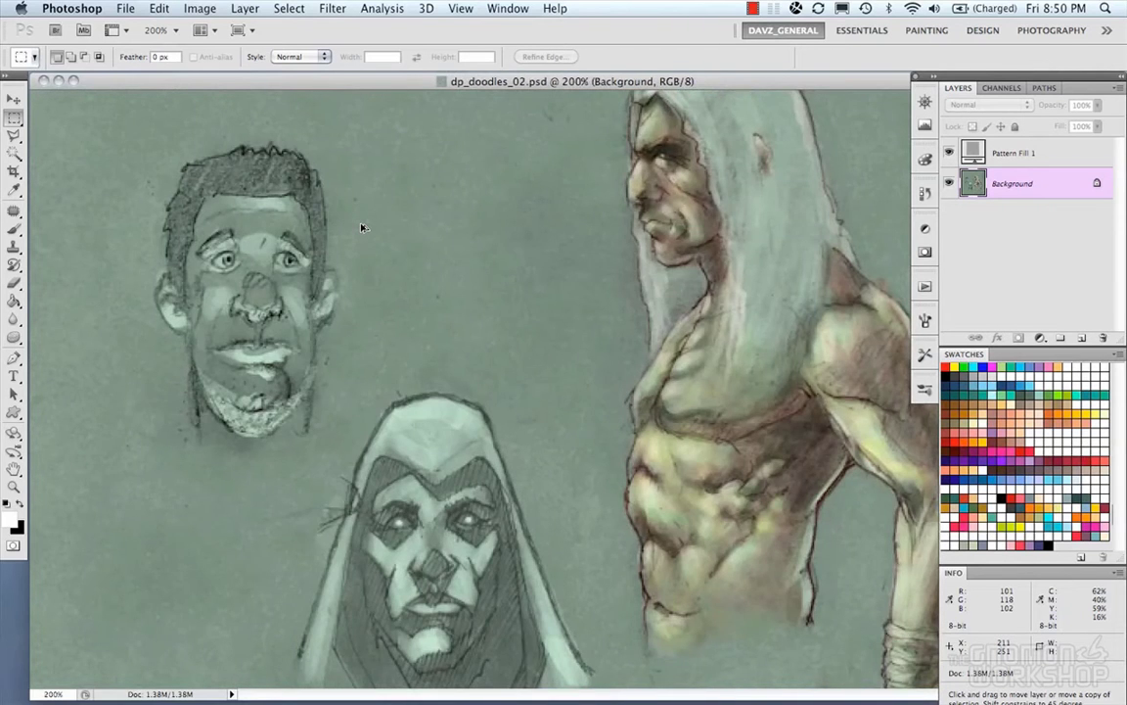
key(super+minus)
key(super+minus)
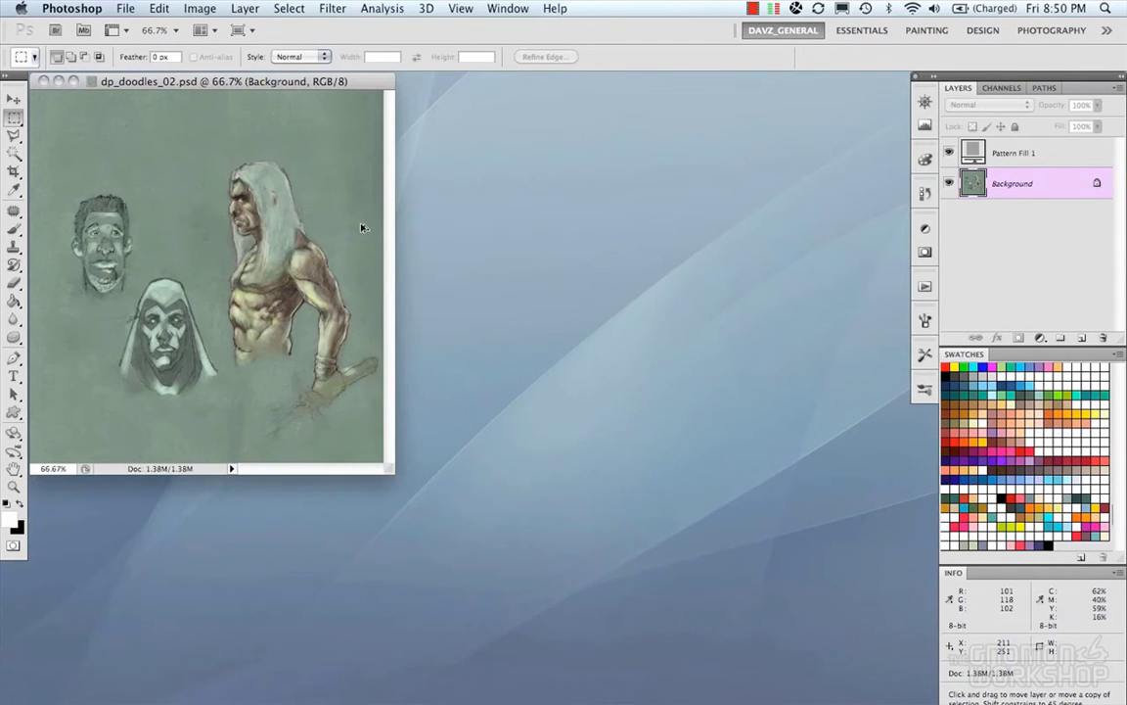
key(super+minus)
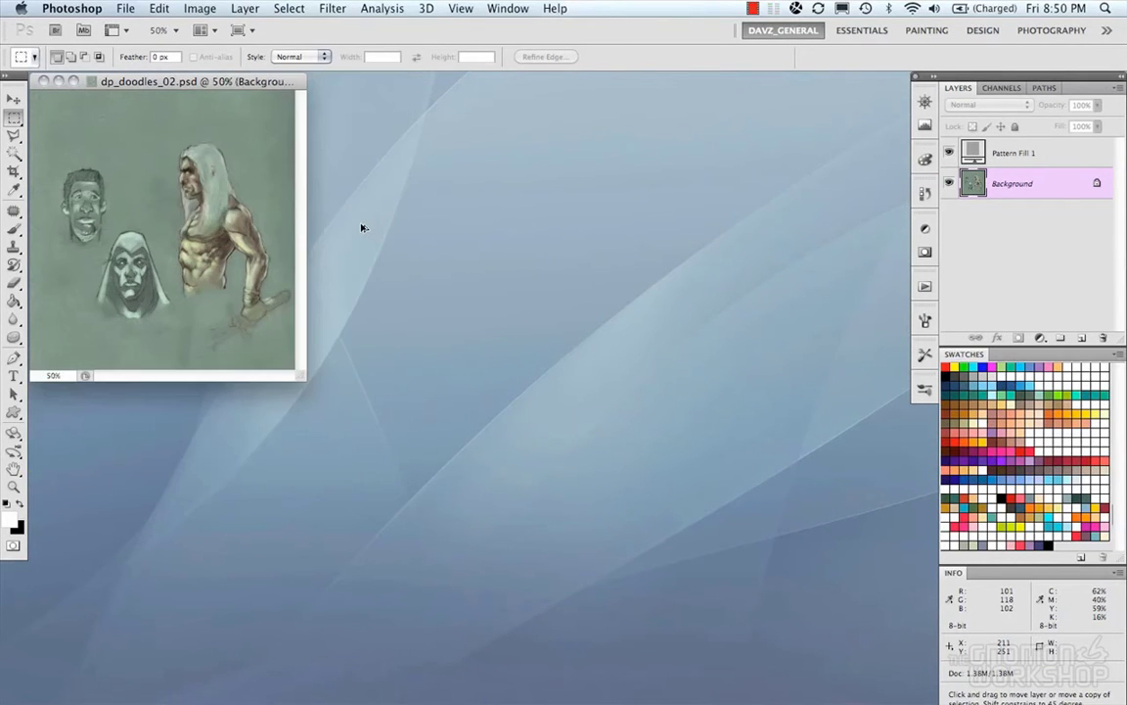
key(super+plus)
key(super+plus)
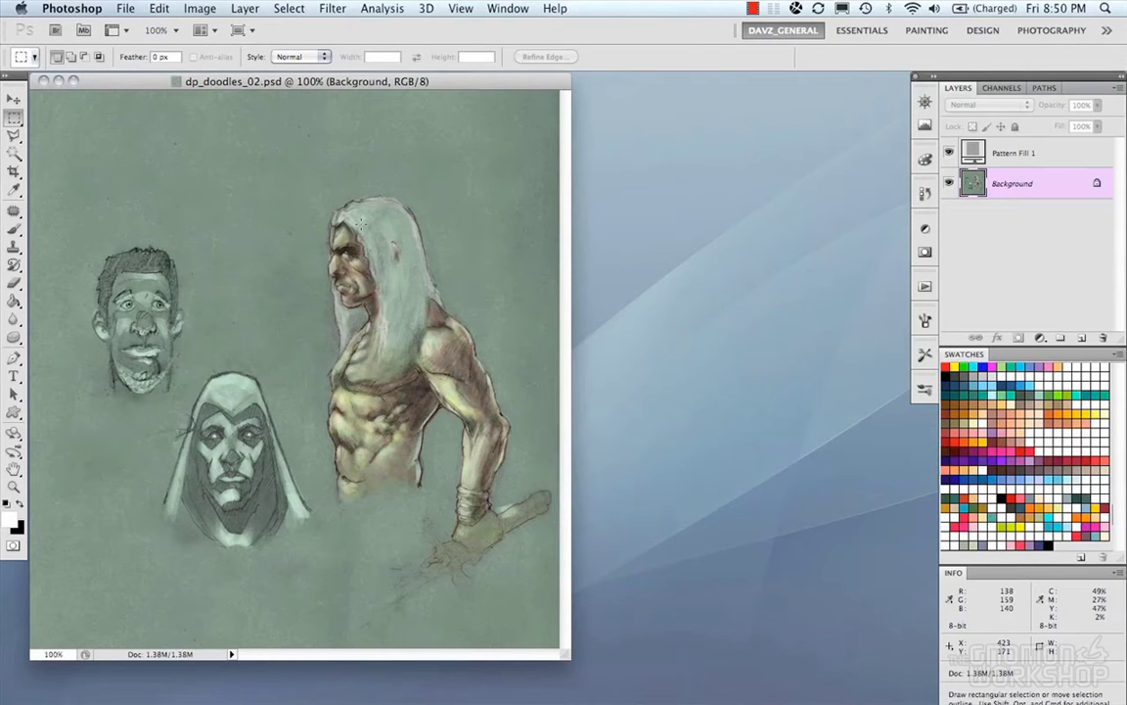
Step: Enlarge the document window so empty space surrounds the canvas, and display the Navigator
drag(567, 656, 893, 700)
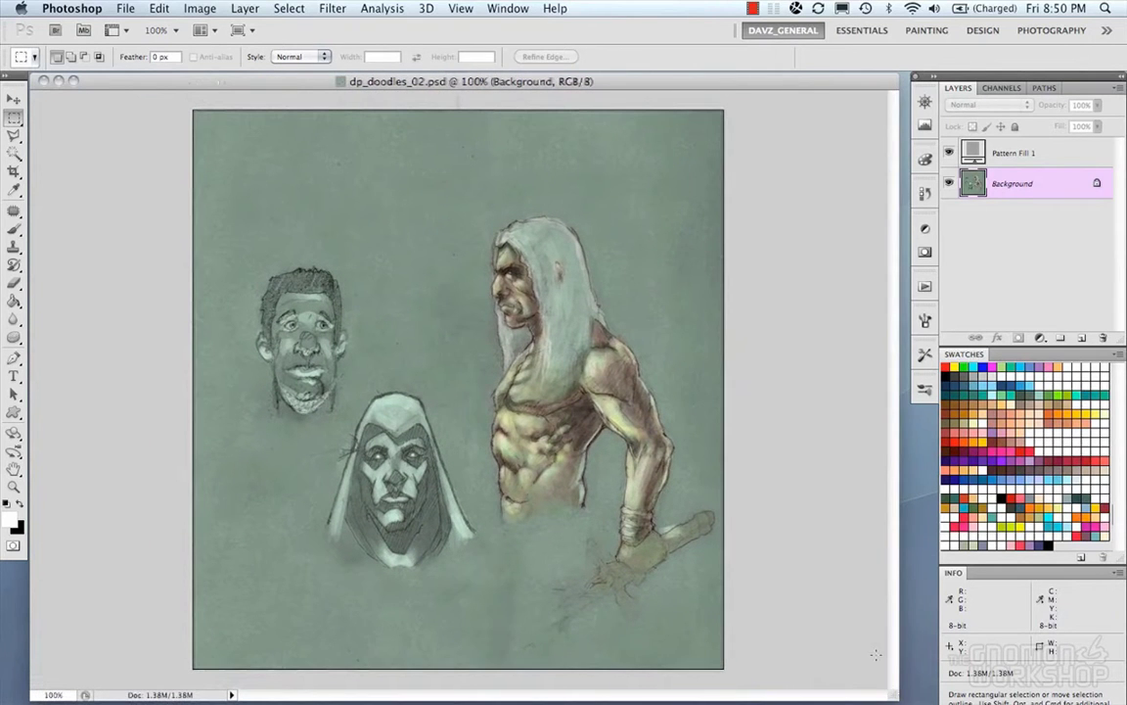
click(924, 104)
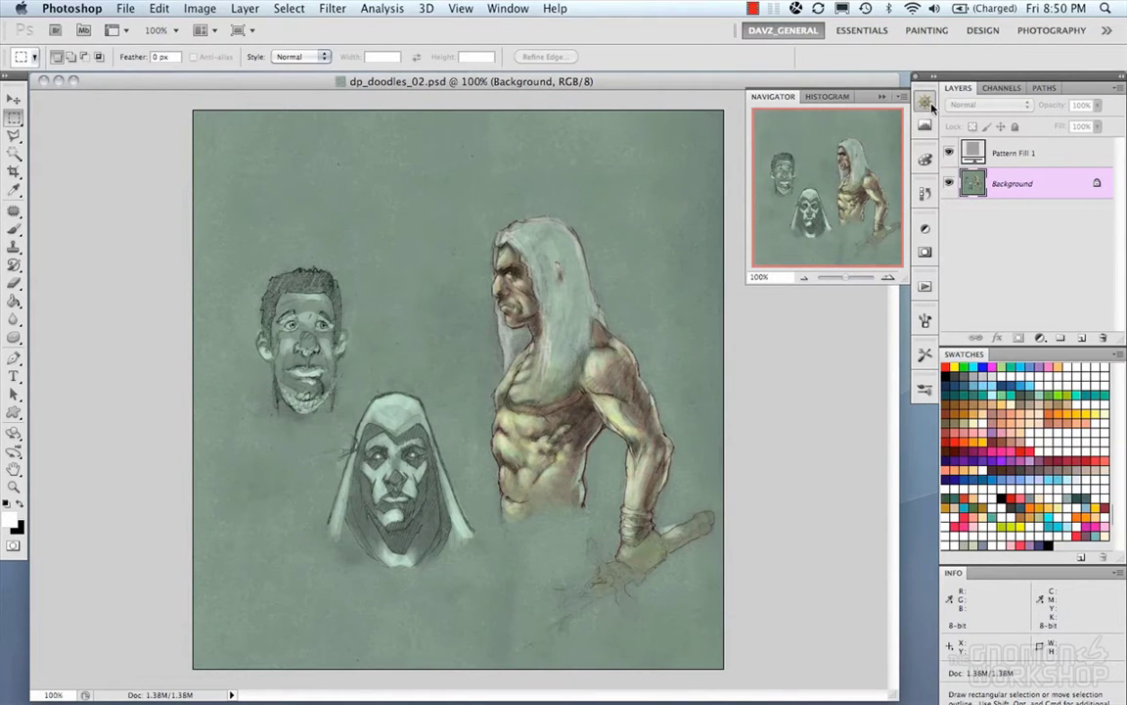
click(832, 93)
click(508, 8)
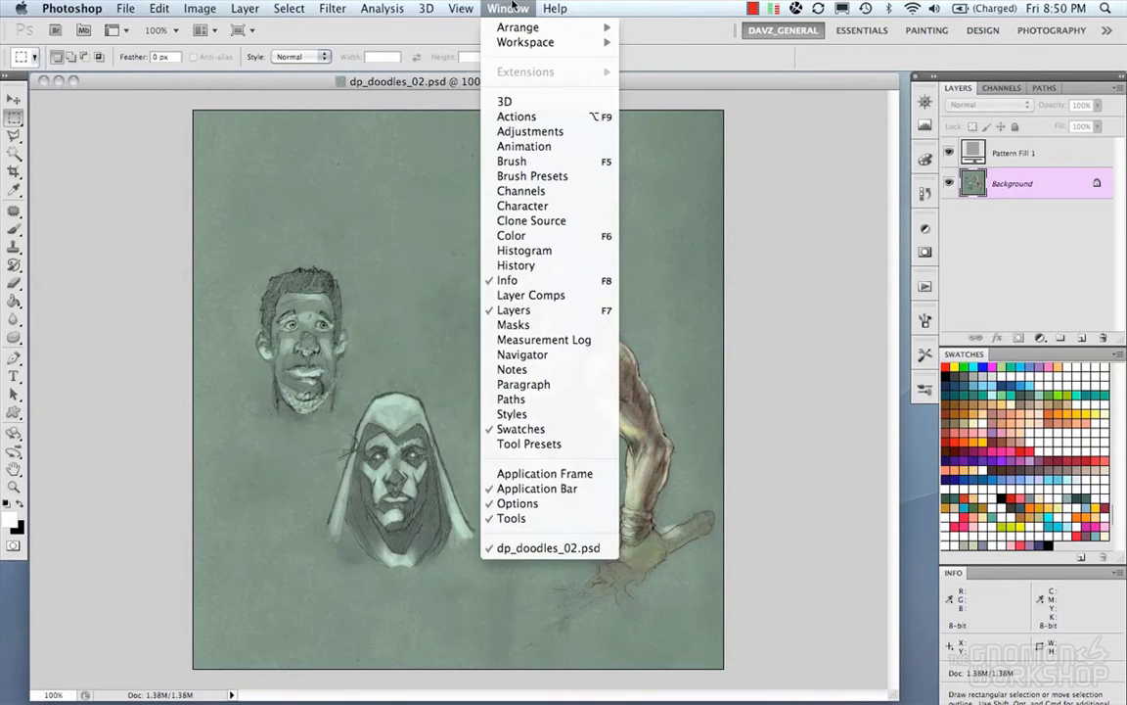
click(536, 356)
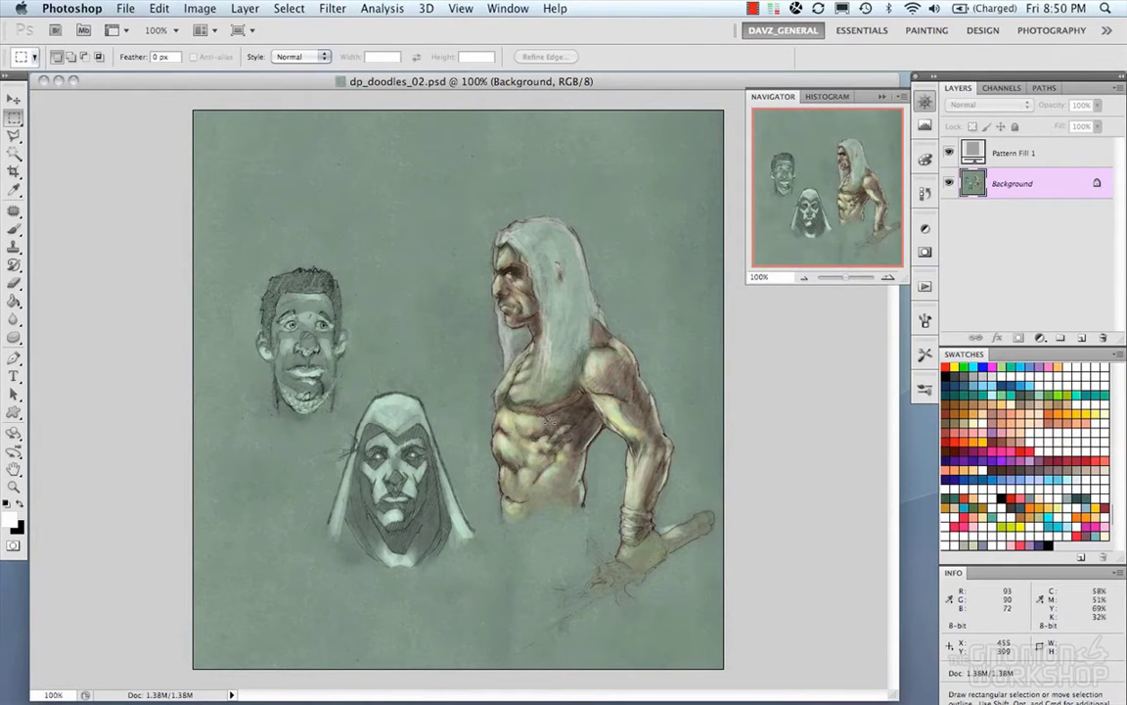
Step: Magnify the image to about 175% and reposition the visible area over the sketches with the Navigator's view box
scroll(548, 420, up, 5)
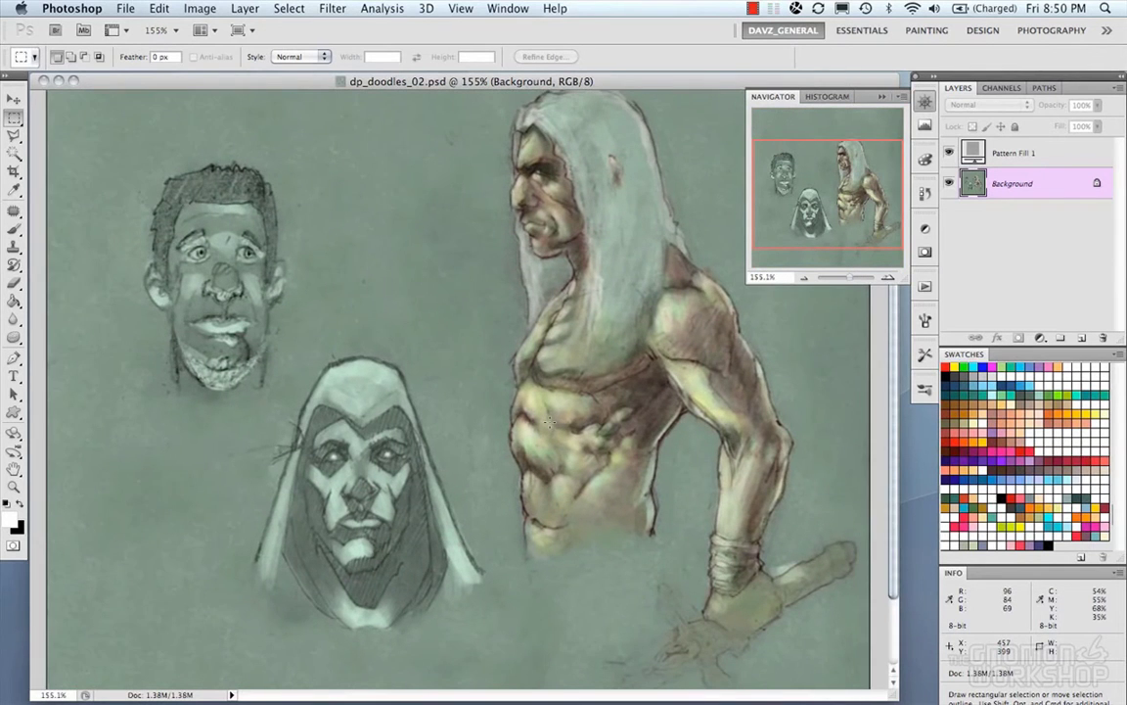
scroll(548, 421, up, 1)
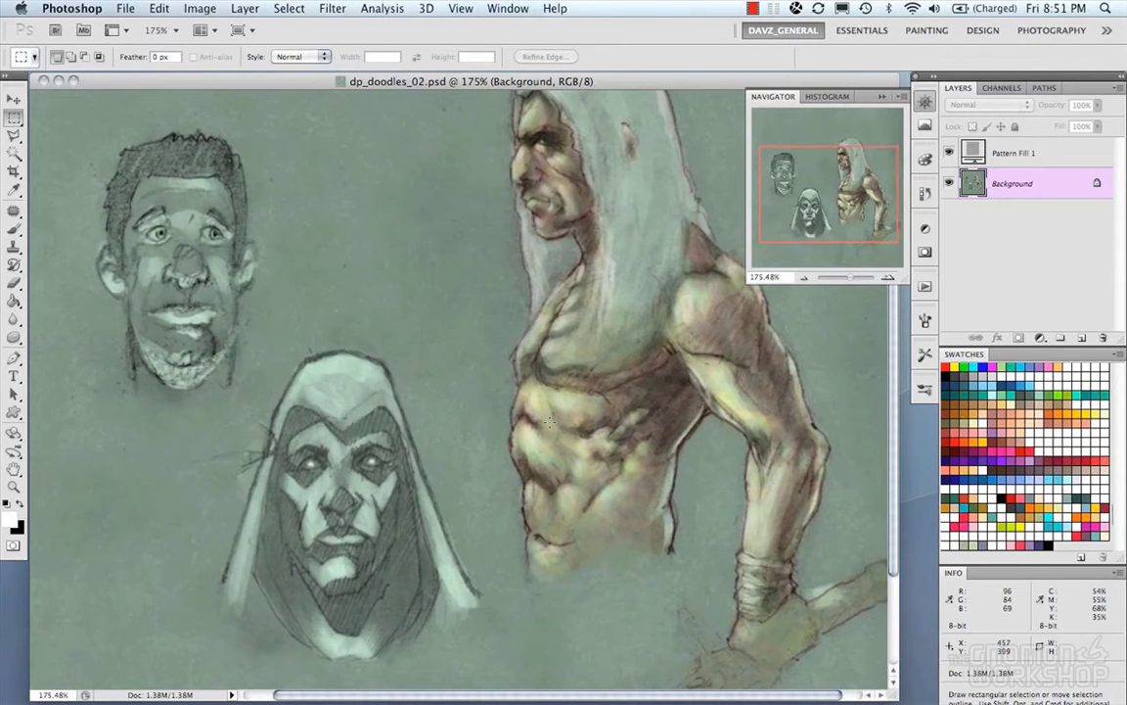
drag(805, 187, 800, 189)
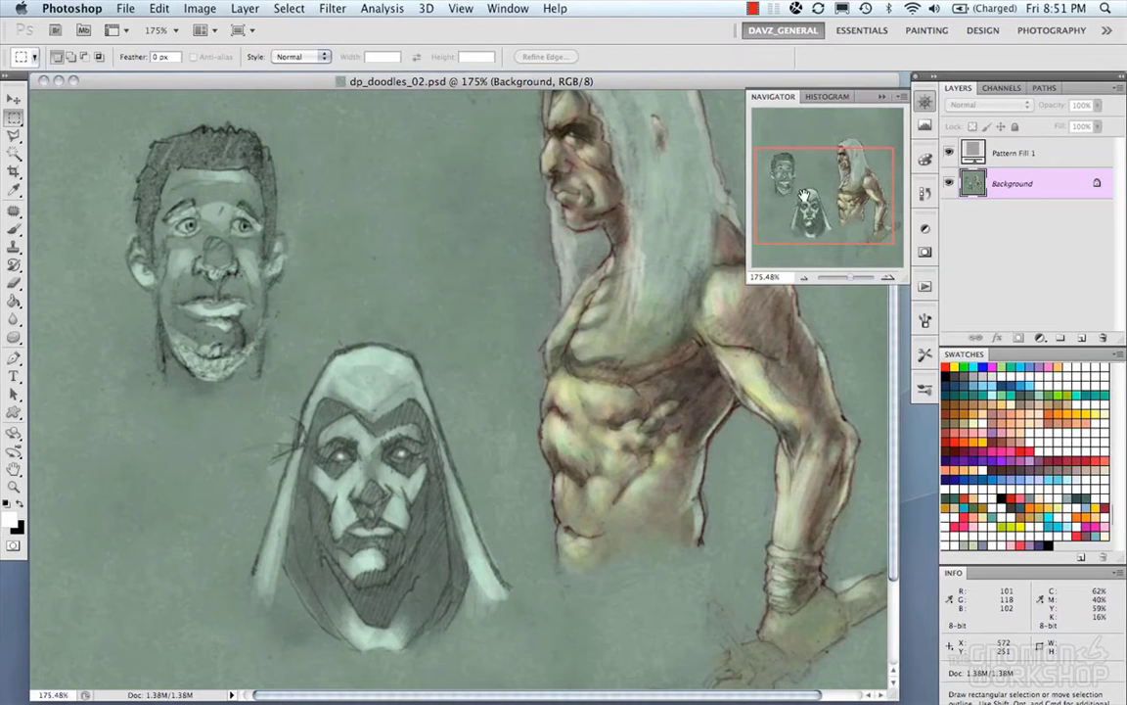
mouse_move(805, 196)
mouse_down()
mouse_move(812, 208)
mouse_move(808, 181)
mouse_move(804, 224)
mouse_move(794, 172)
mouse_move(808, 195)
mouse_move(797, 186)
mouse_move(805, 175)
mouse_up()
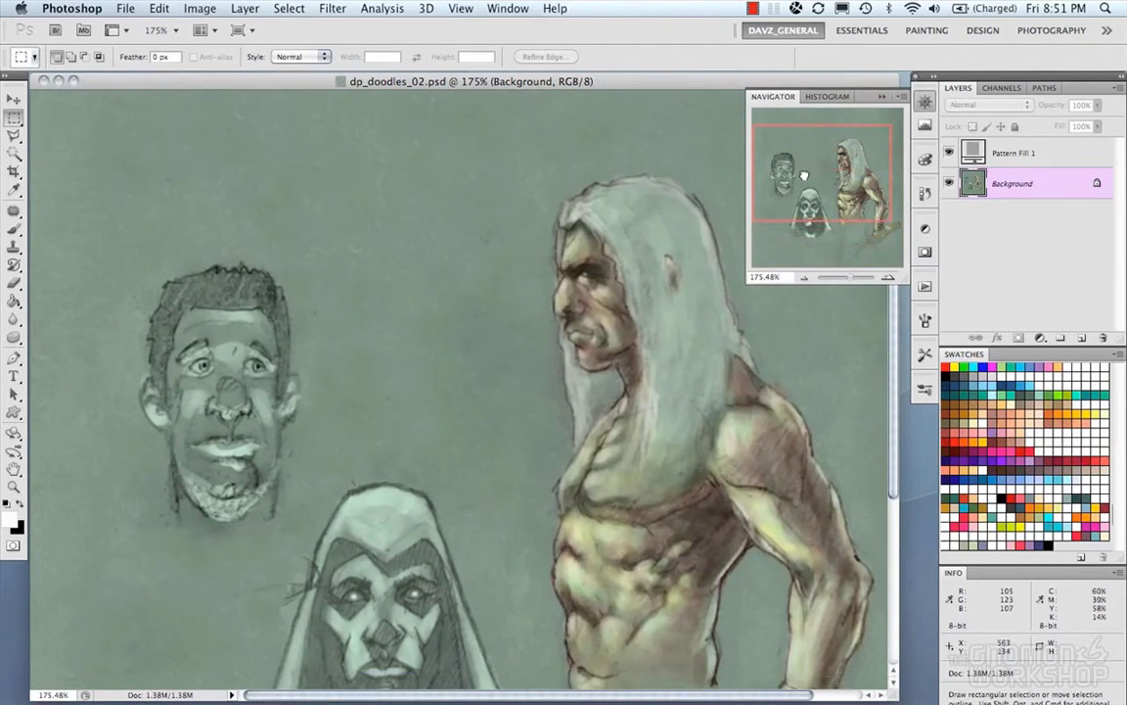
Step: Vary the magnification between 100% and 200% with the Navigator's zoom controls, ending at 100%
drag(847, 278, 851, 281)
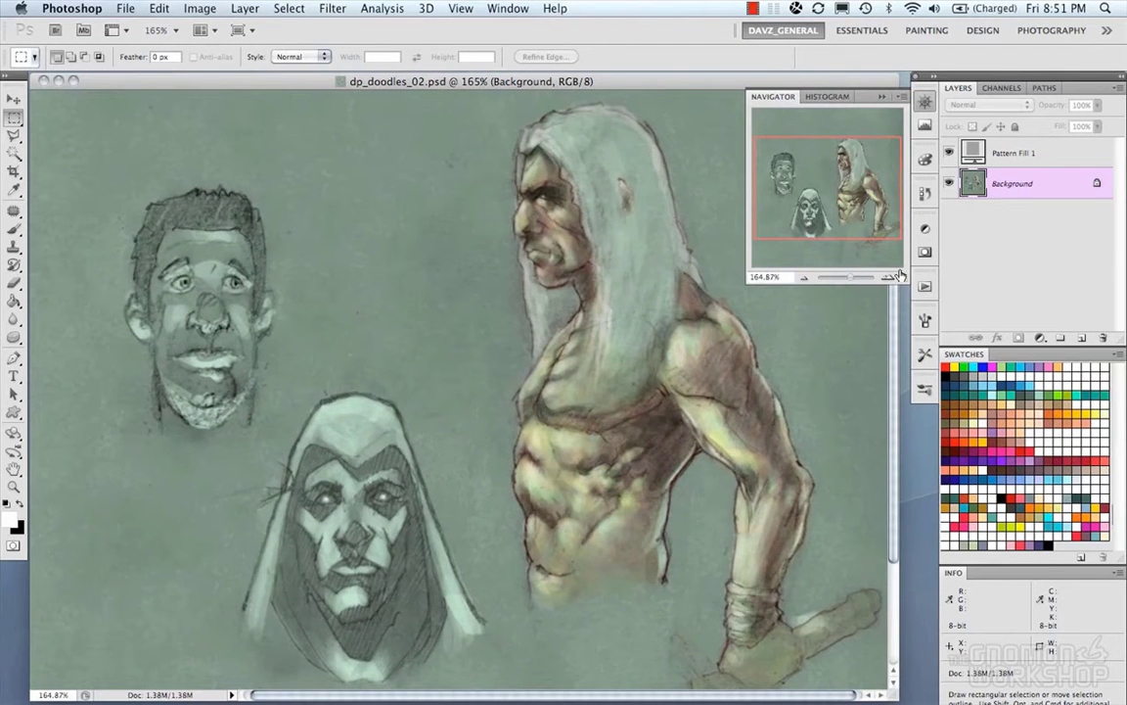
key(super+equal)
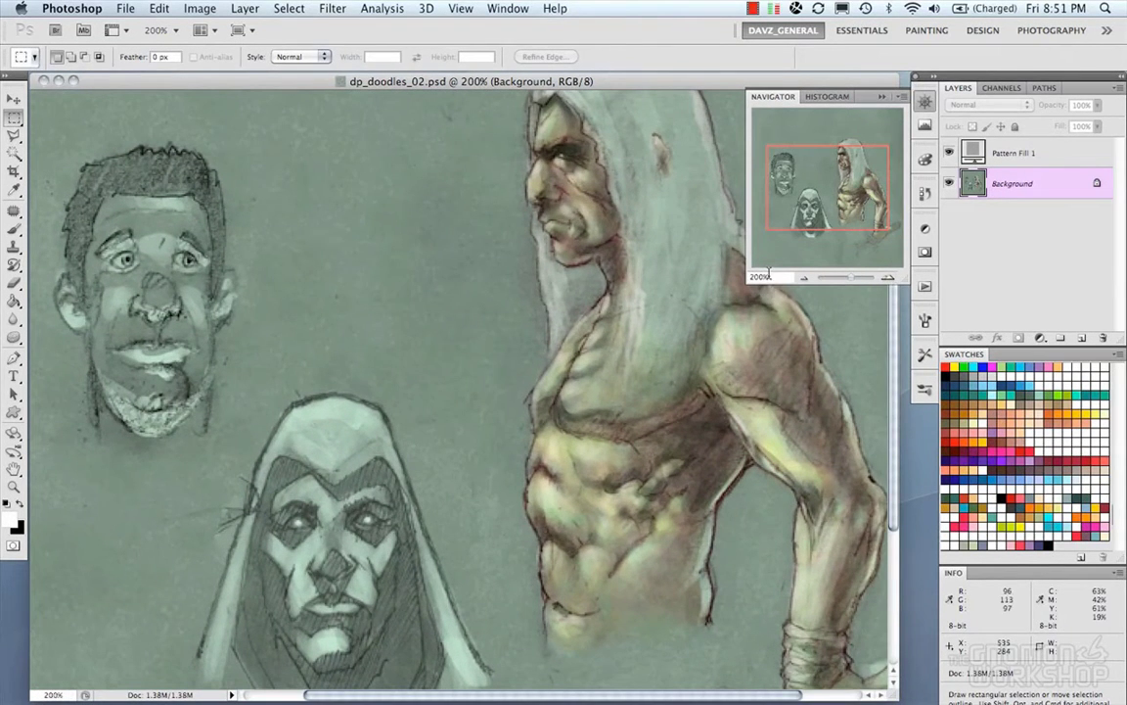
click(803, 278)
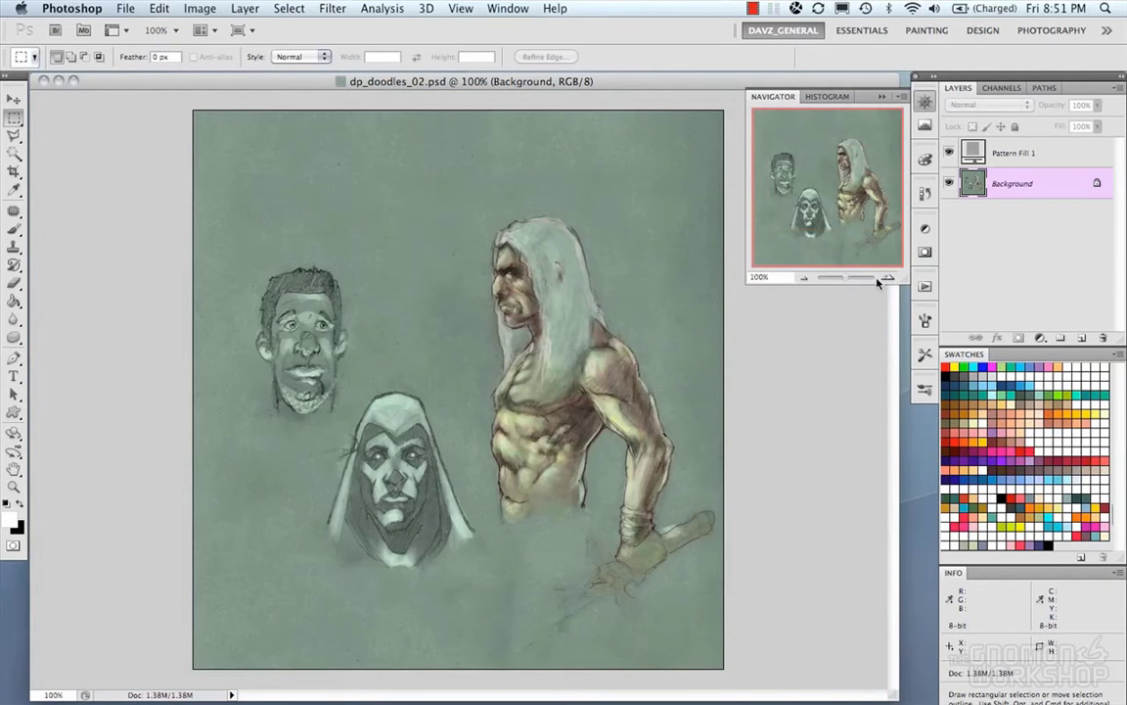
click(887, 278)
click(804, 279)
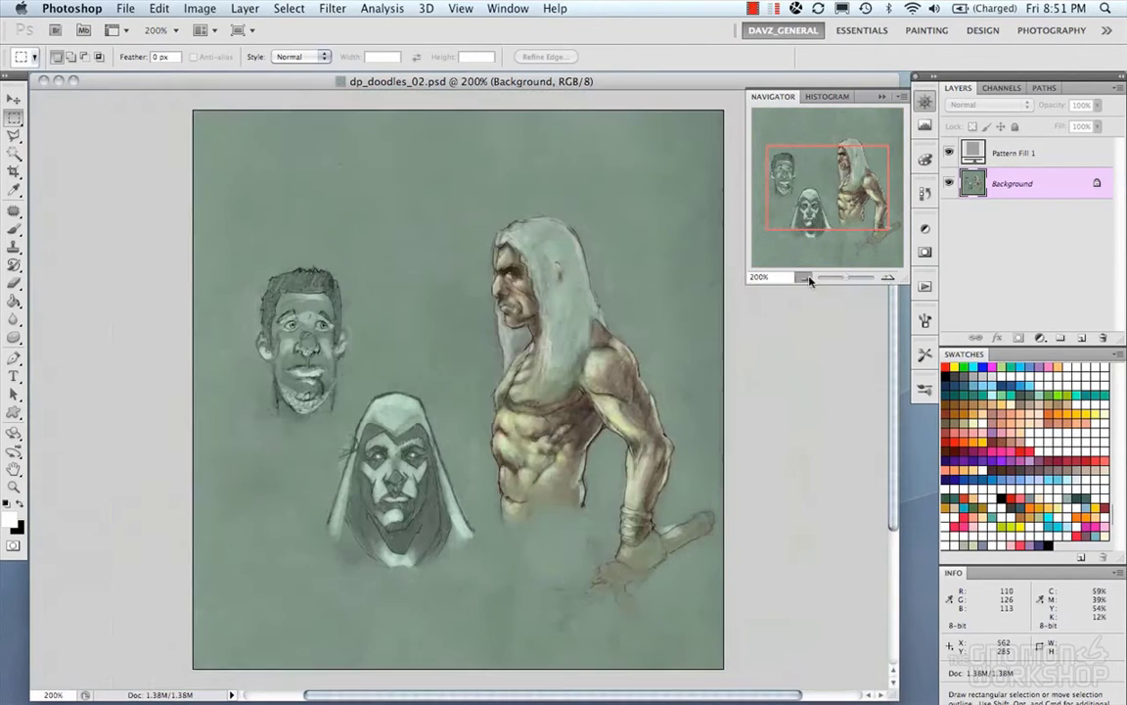
Step: Review the color choices for the Navigator's view box, keep Light Red, and collapse the Navigator
click(901, 97)
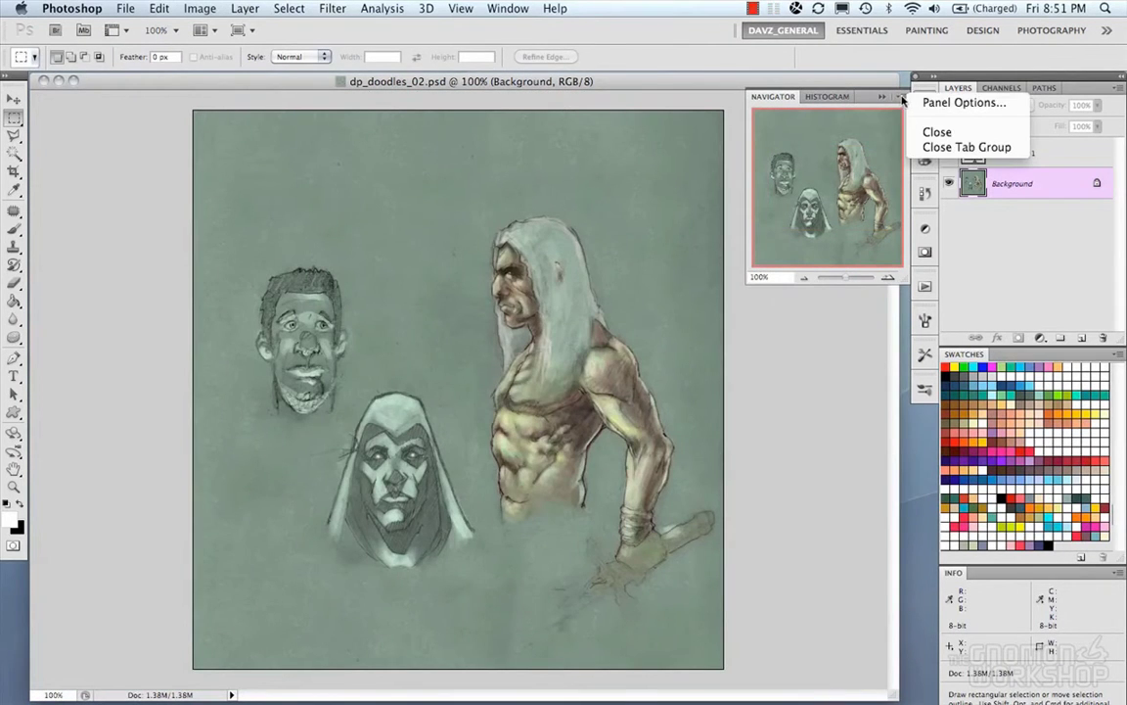
click(964, 102)
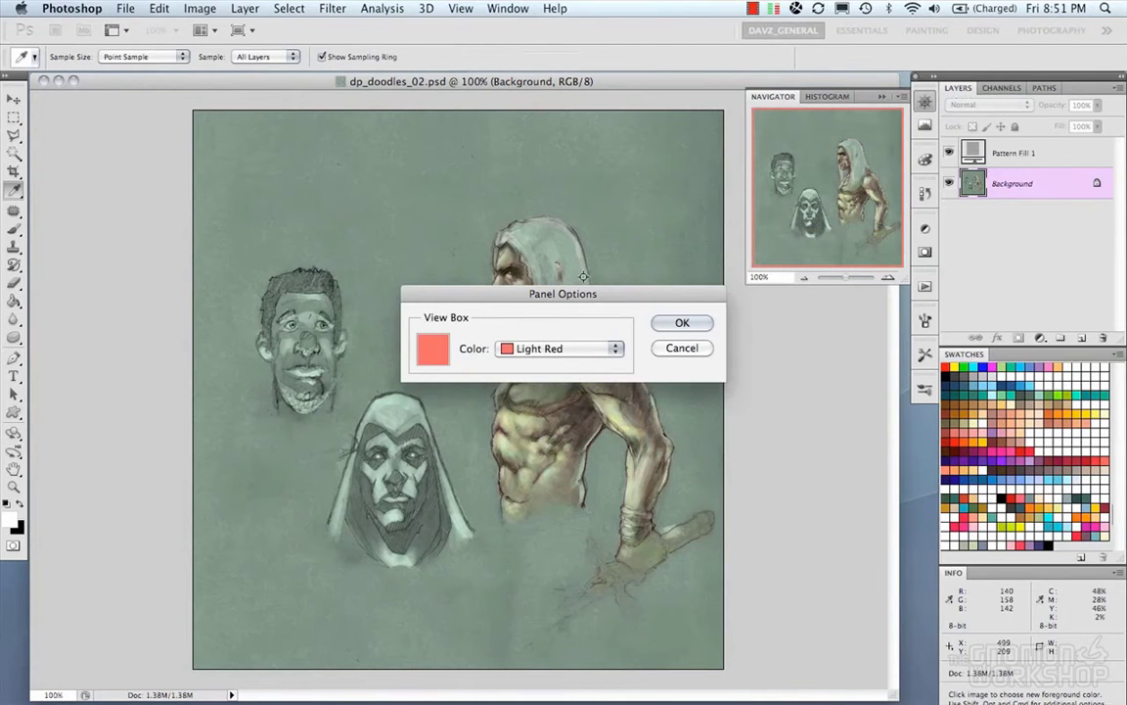
drag(584, 294, 764, 297)
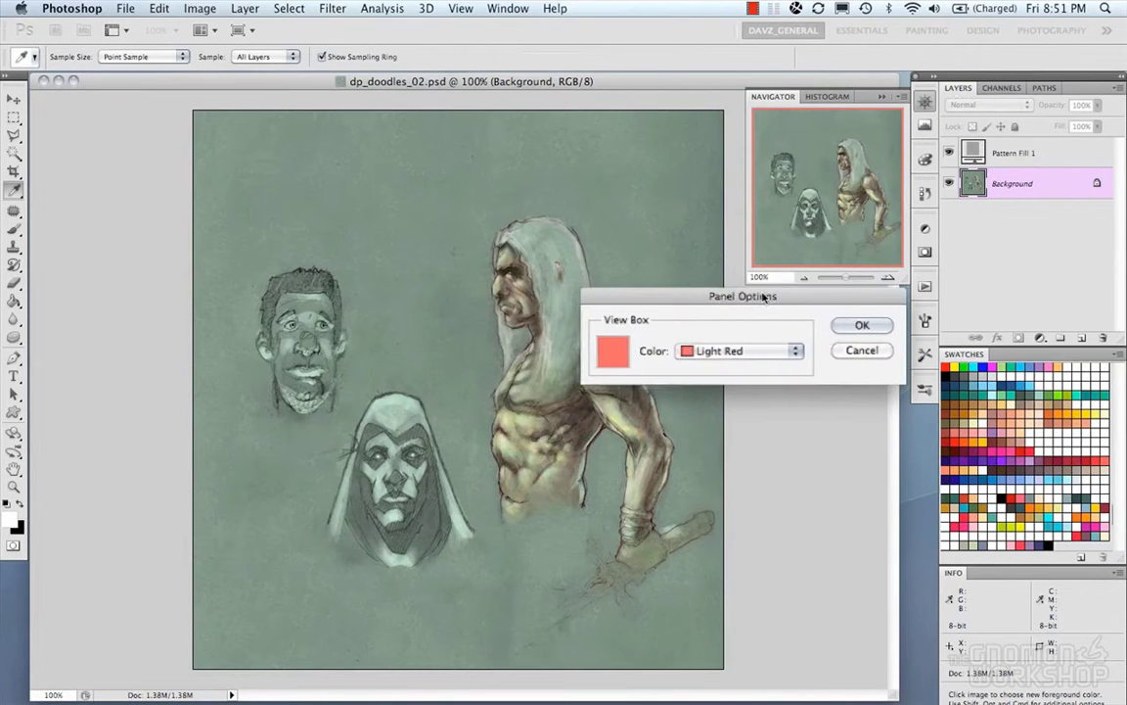
click(745, 353)
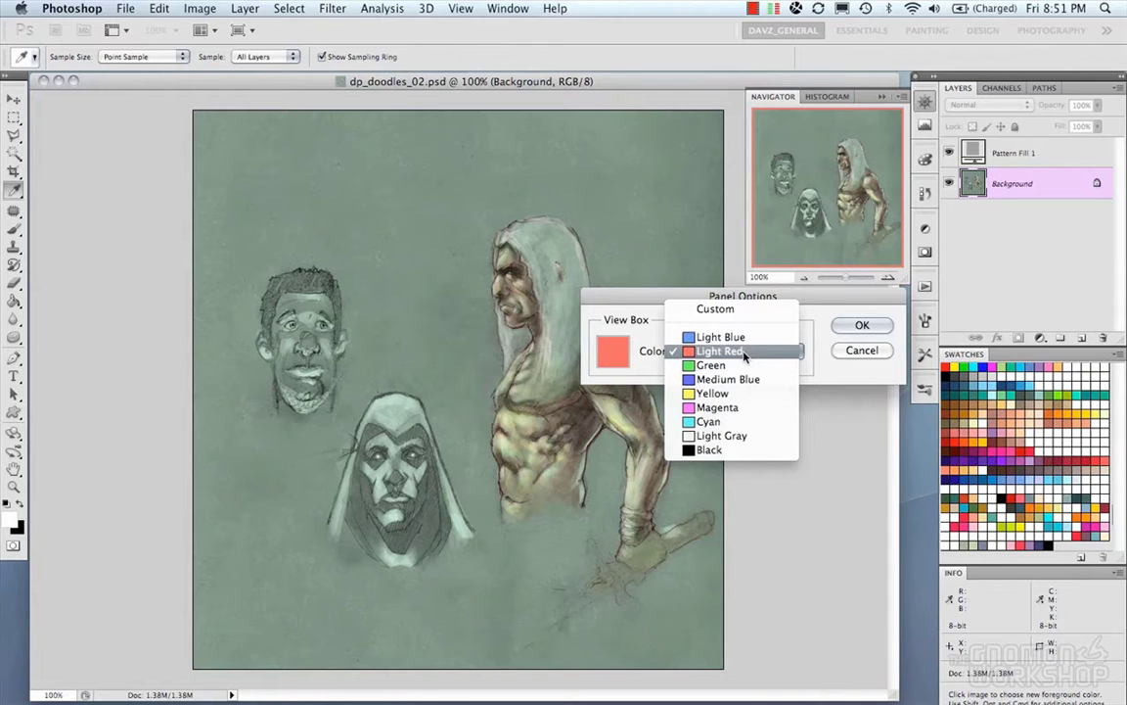
click(745, 365)
click(744, 350)
click(745, 407)
click(745, 351)
click(725, 281)
click(862, 325)
key(m)
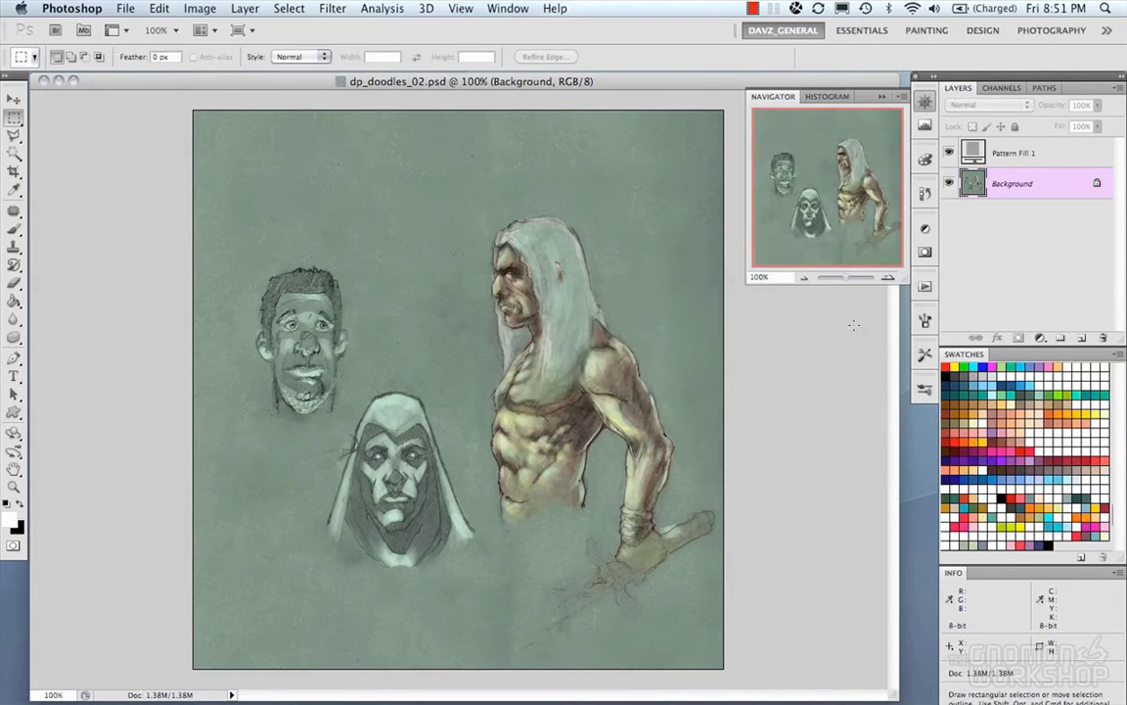
click(900, 97)
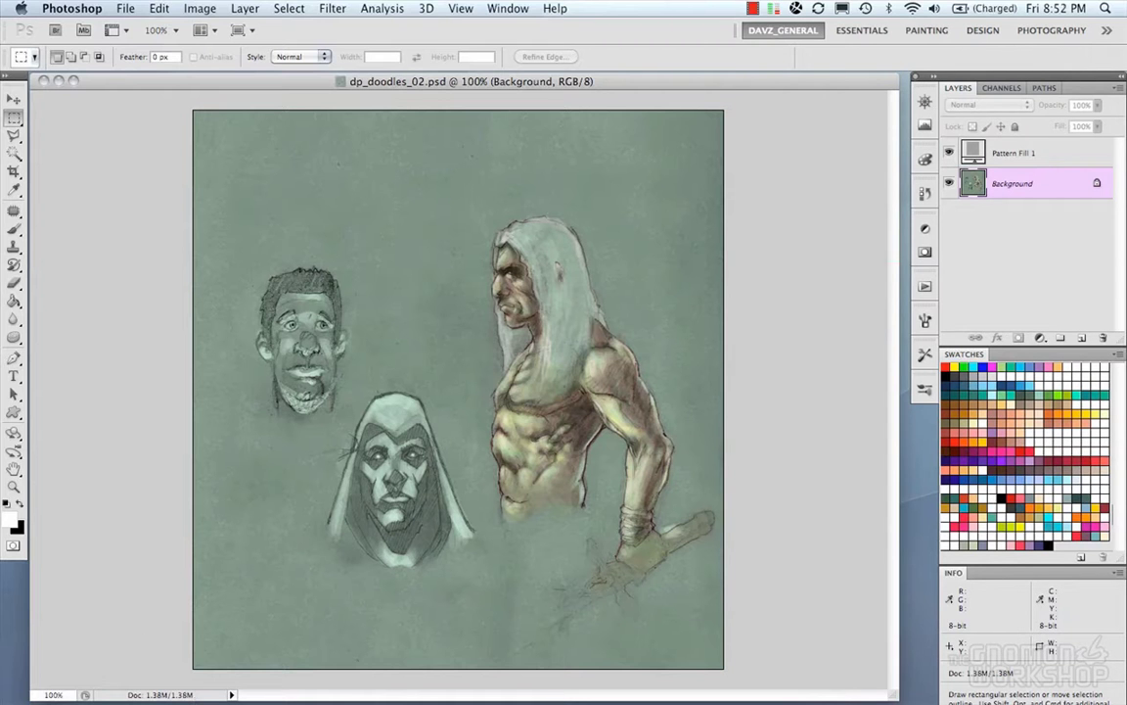
Step: Check the document's magnification and its width, height, channels and resolution in the status information
click(44, 690)
drag(44, 690, 52, 693)
click(180, 694)
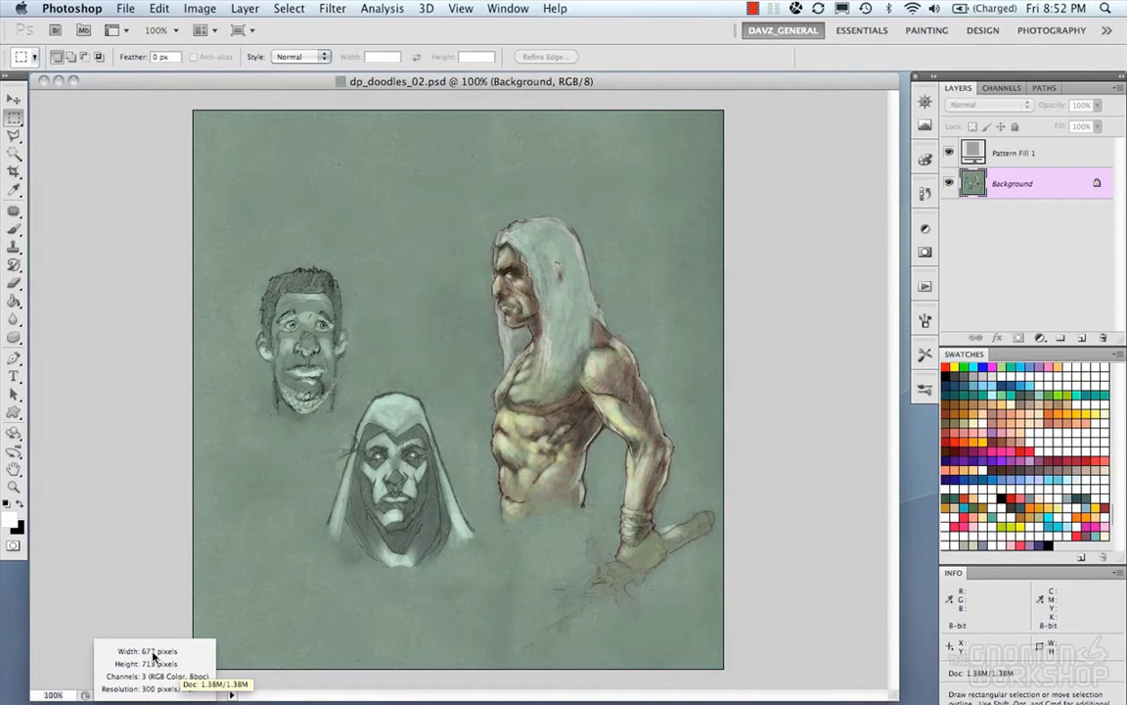
drag(181, 683, 165, 686)
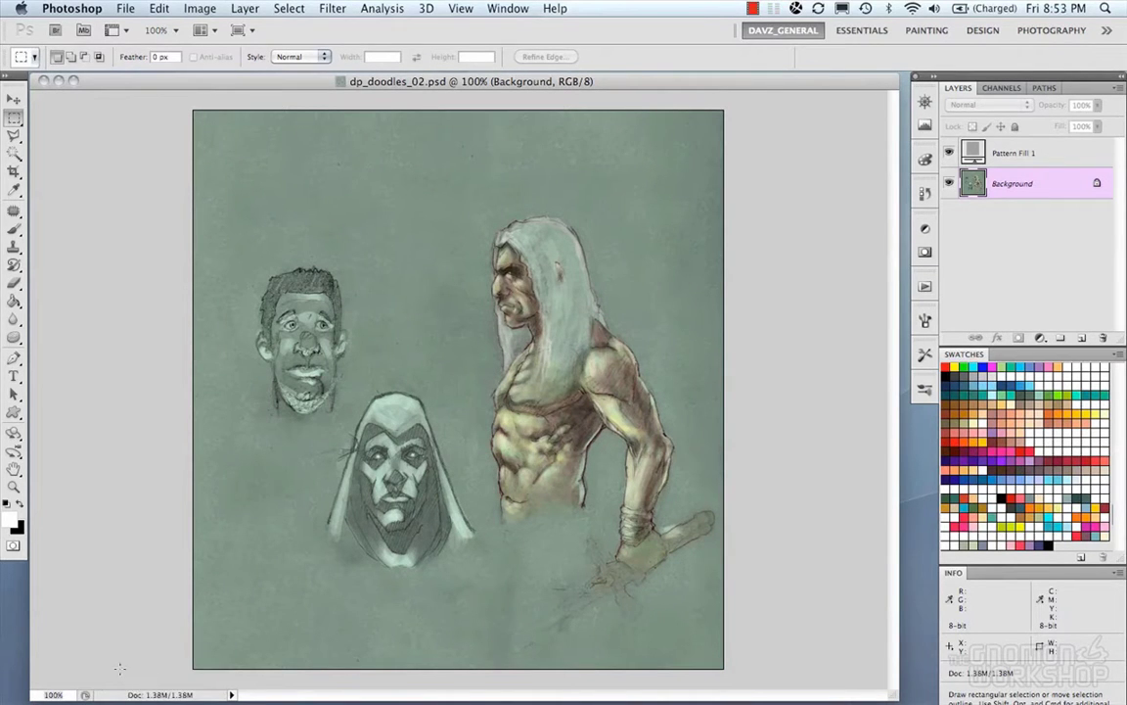
Step: Display the document profile, the document dimensions and the measurement scale one after another in the document's status information
click(232, 695)
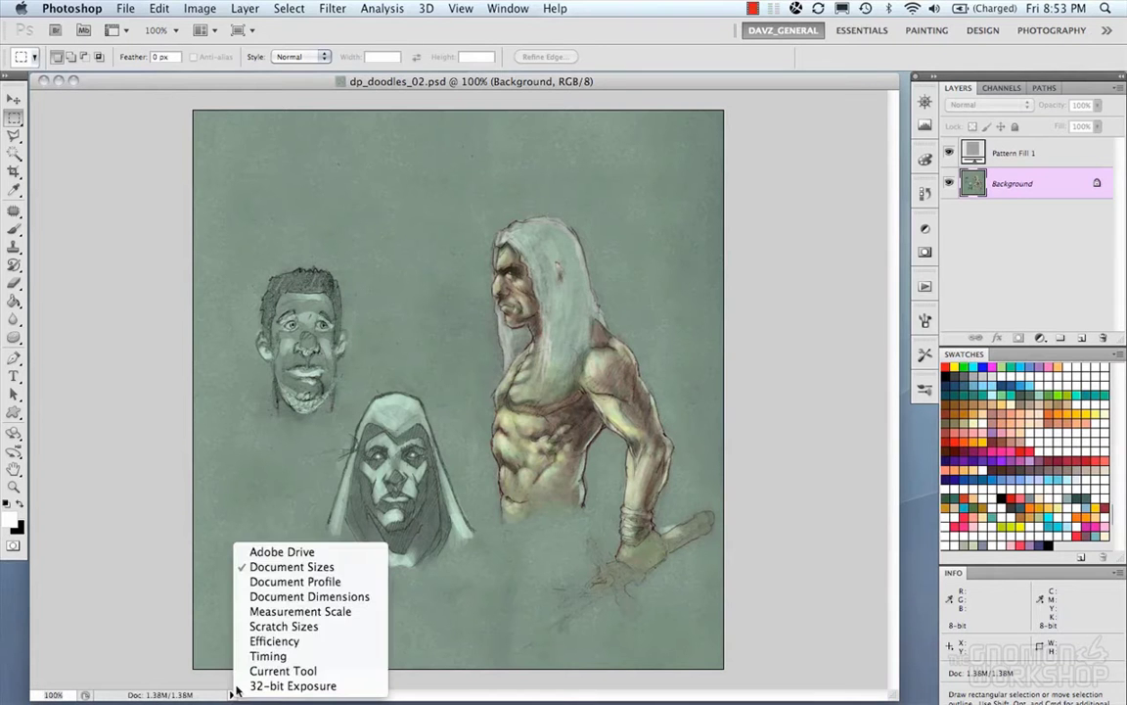
click(280, 584)
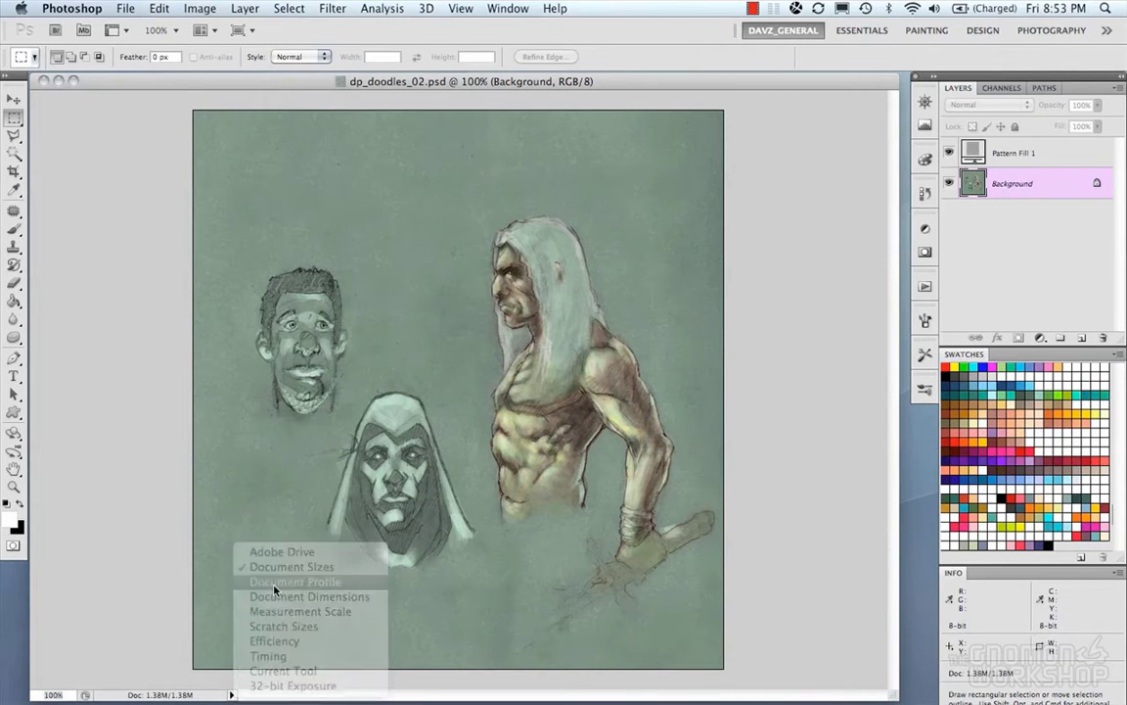
click(232, 695)
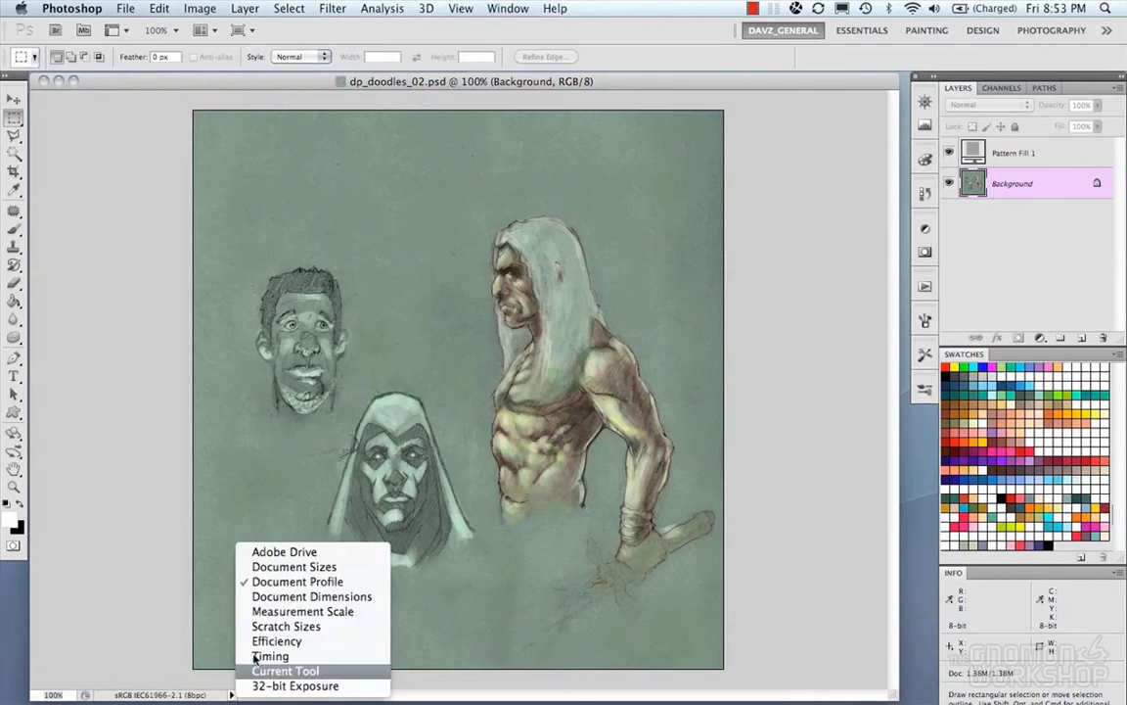
click(283, 546)
click(232, 695)
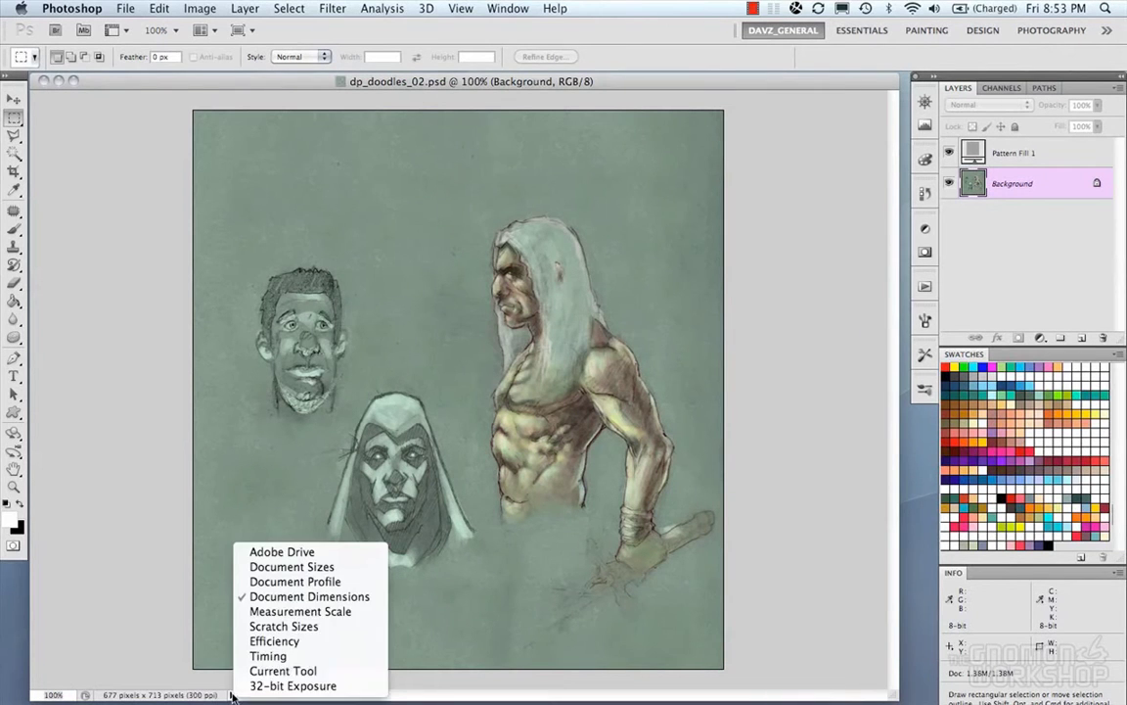
click(293, 612)
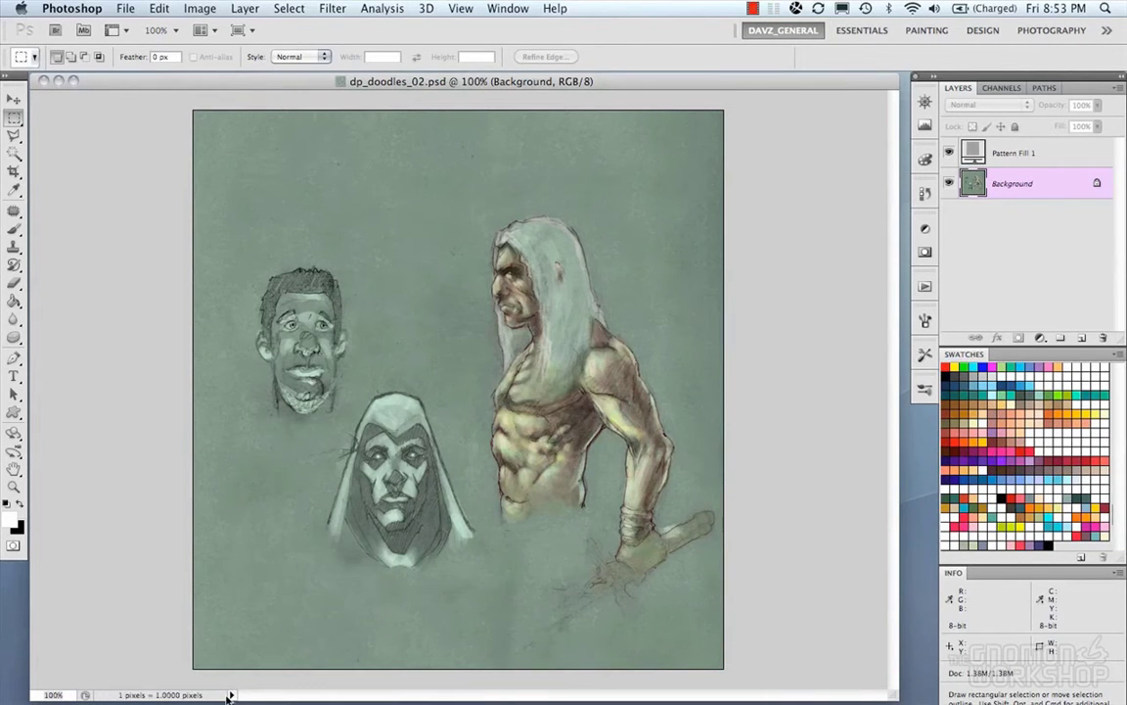
Step: Display the efficiency and the current tool in the status information, and return it to Document Sizes
click(230, 695)
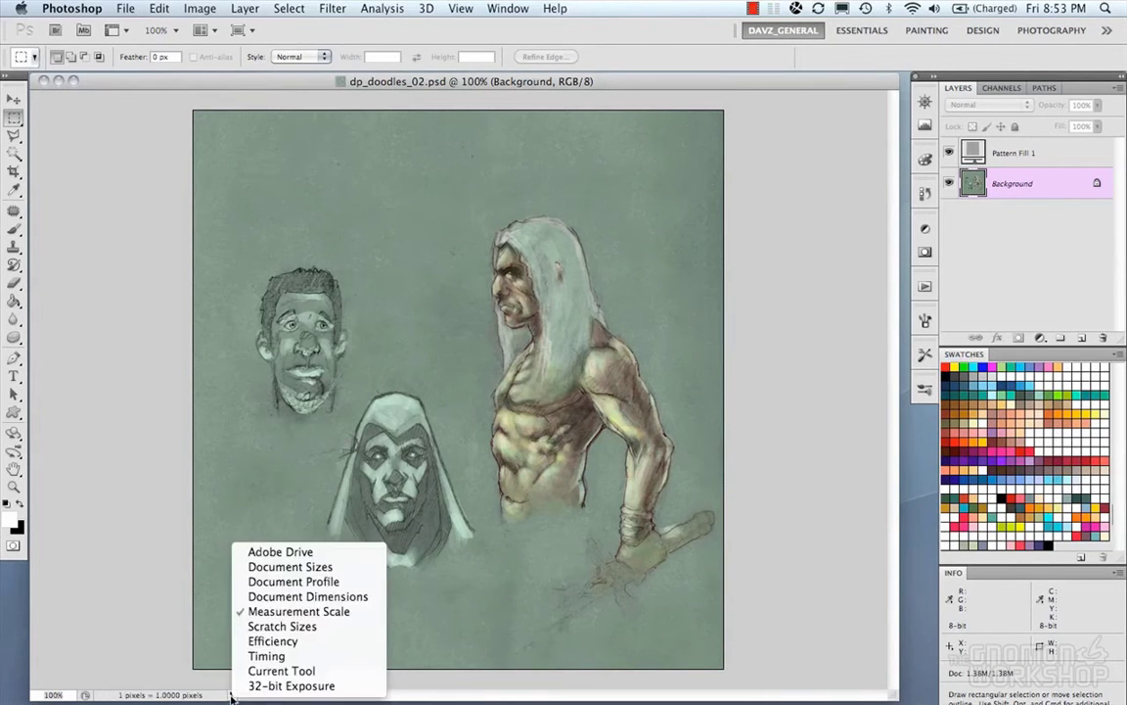
click(261, 642)
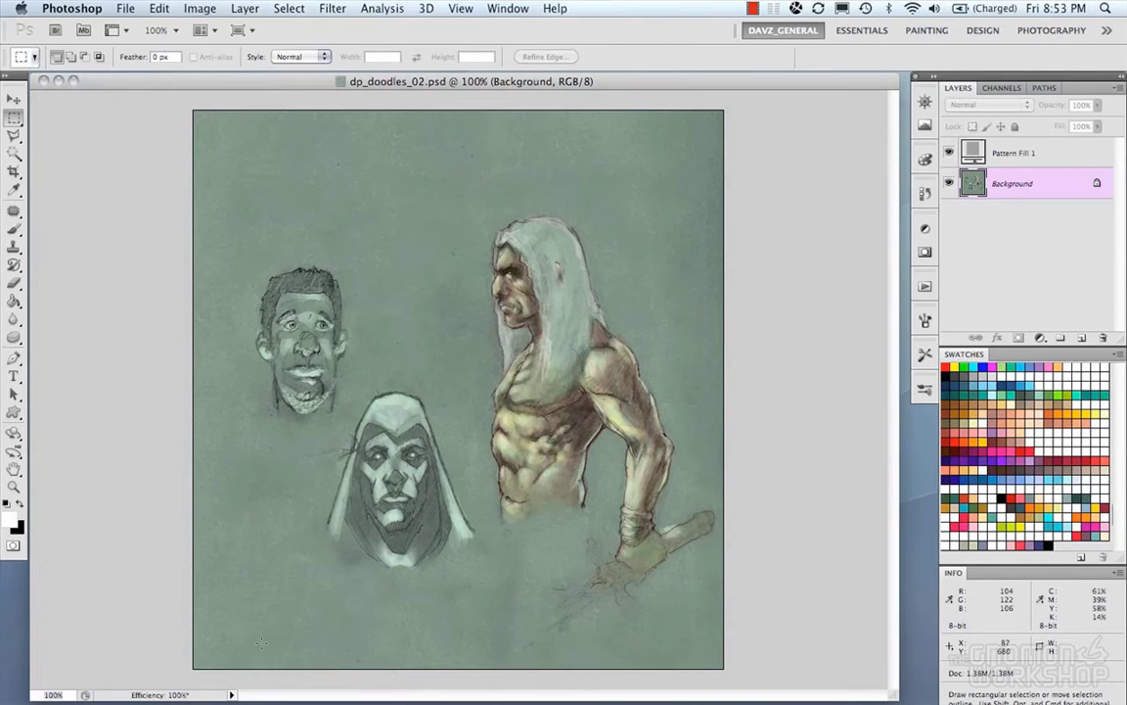
click(232, 695)
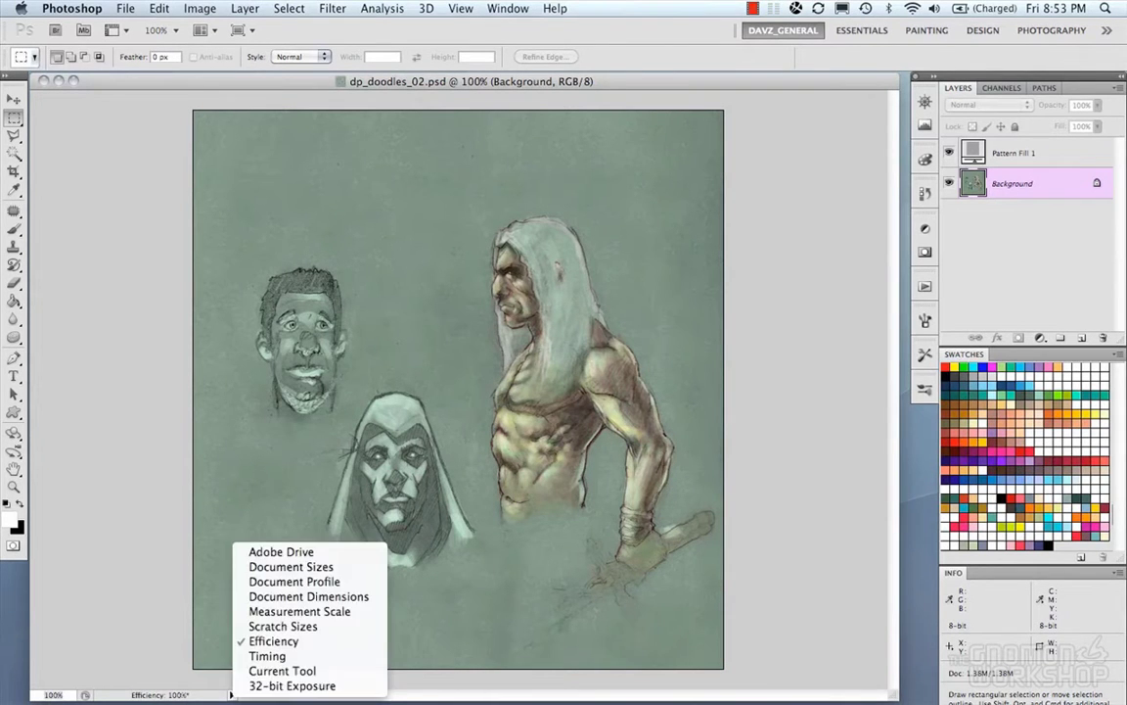
click(261, 671)
click(232, 695)
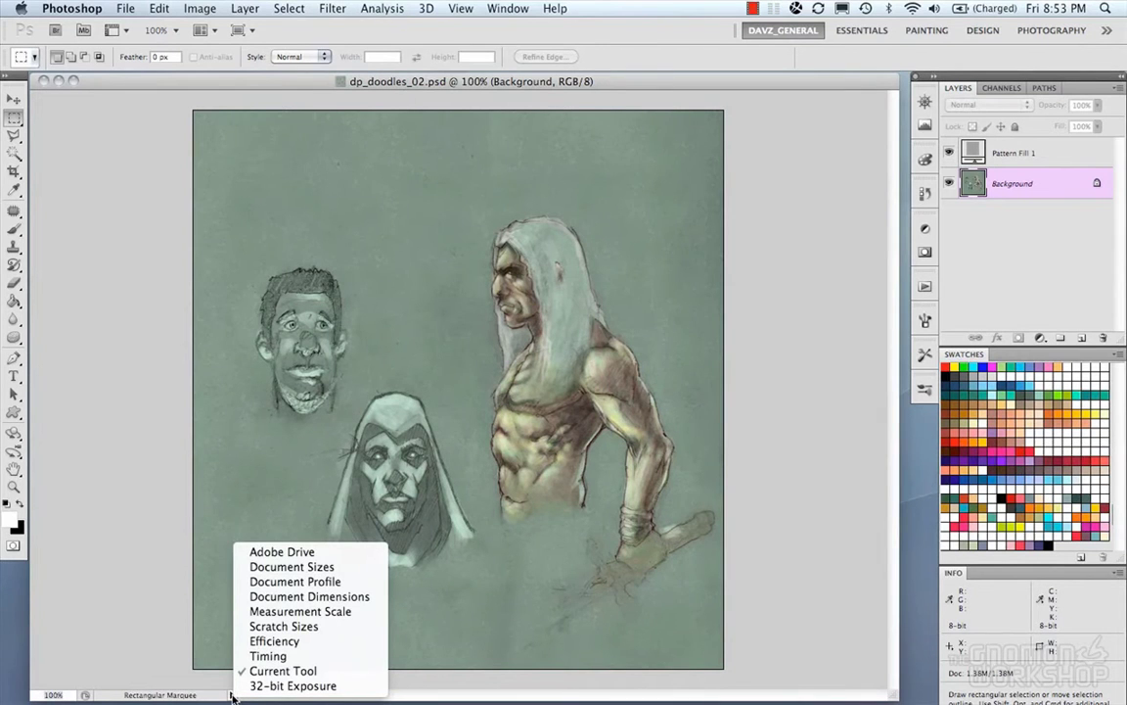
click(257, 567)
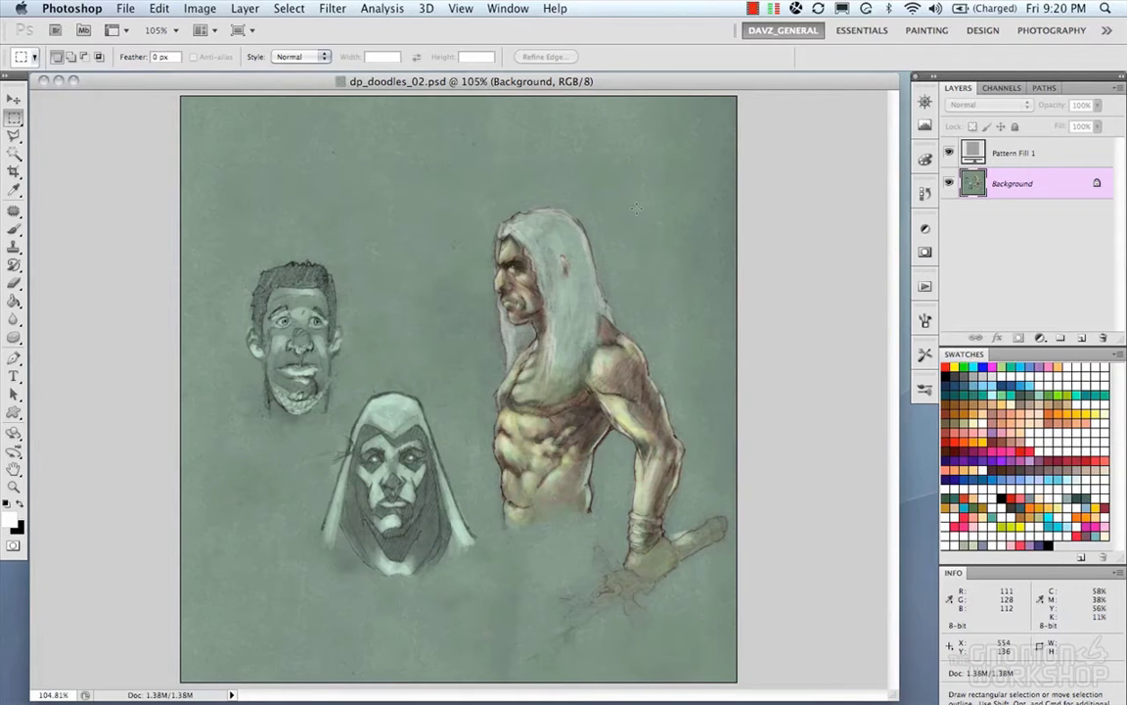
Step: Switch to full screen mode with the menu bar, then zoom in and out and pan the sketches on the black background
key(f)
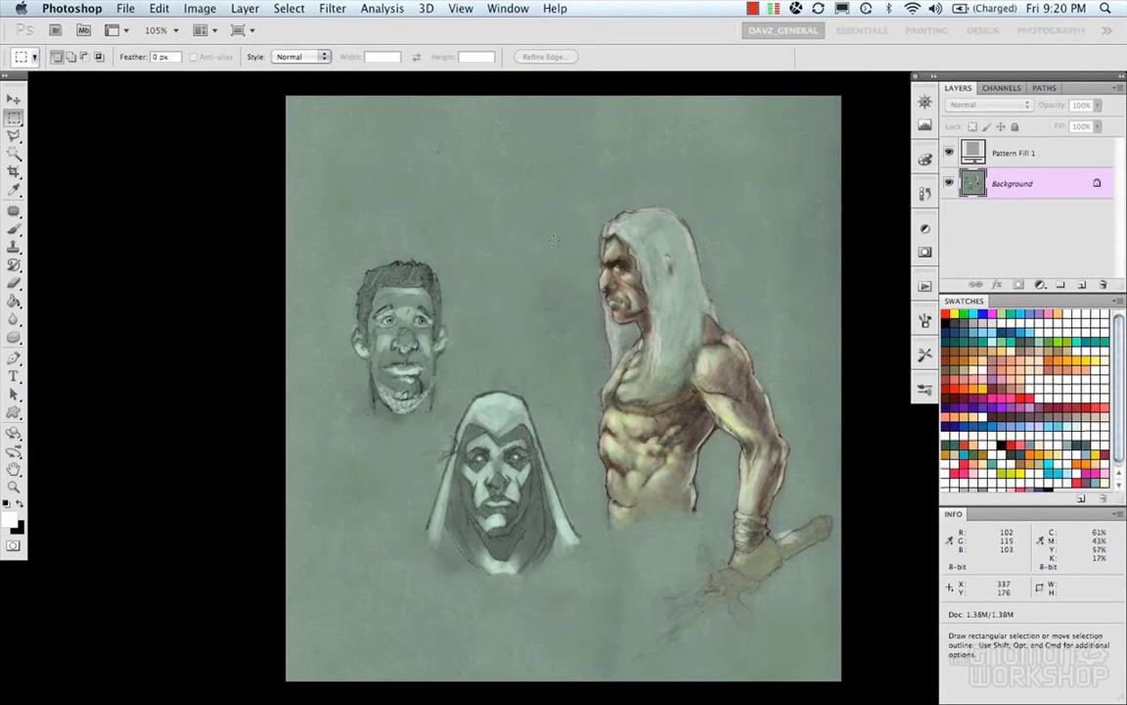
scroll(564, 258, up, 4)
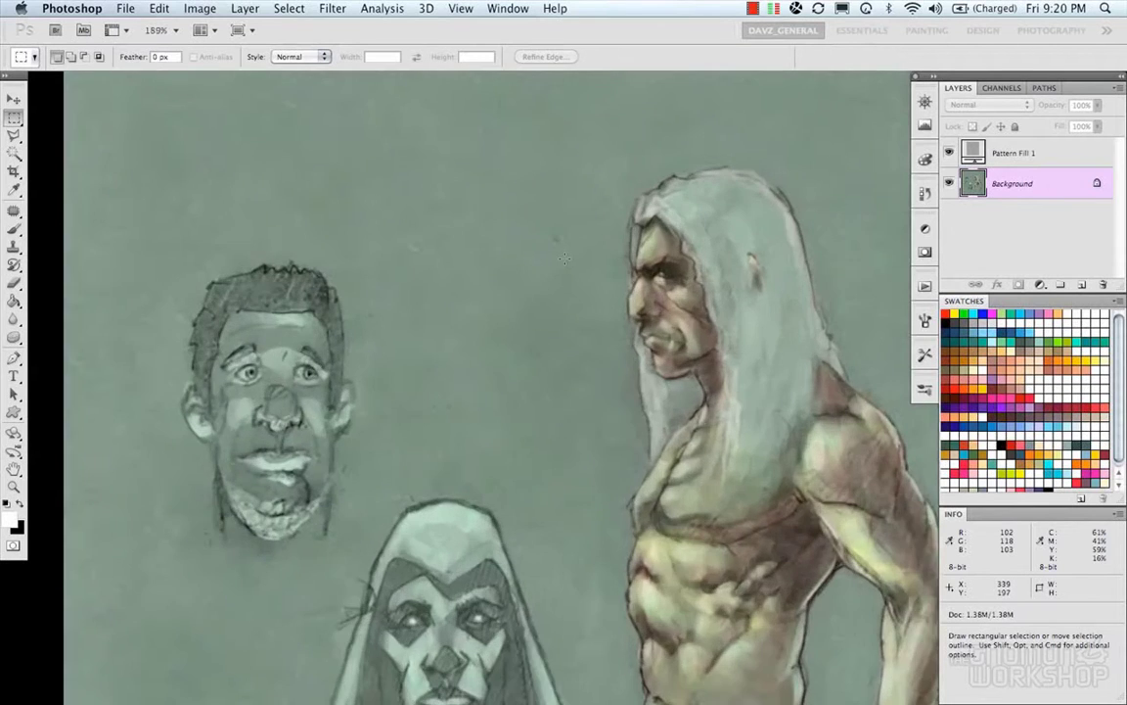
scroll(563, 257, down, 4)
scroll(563, 257, up, 2)
scroll(564, 258, right, 5)
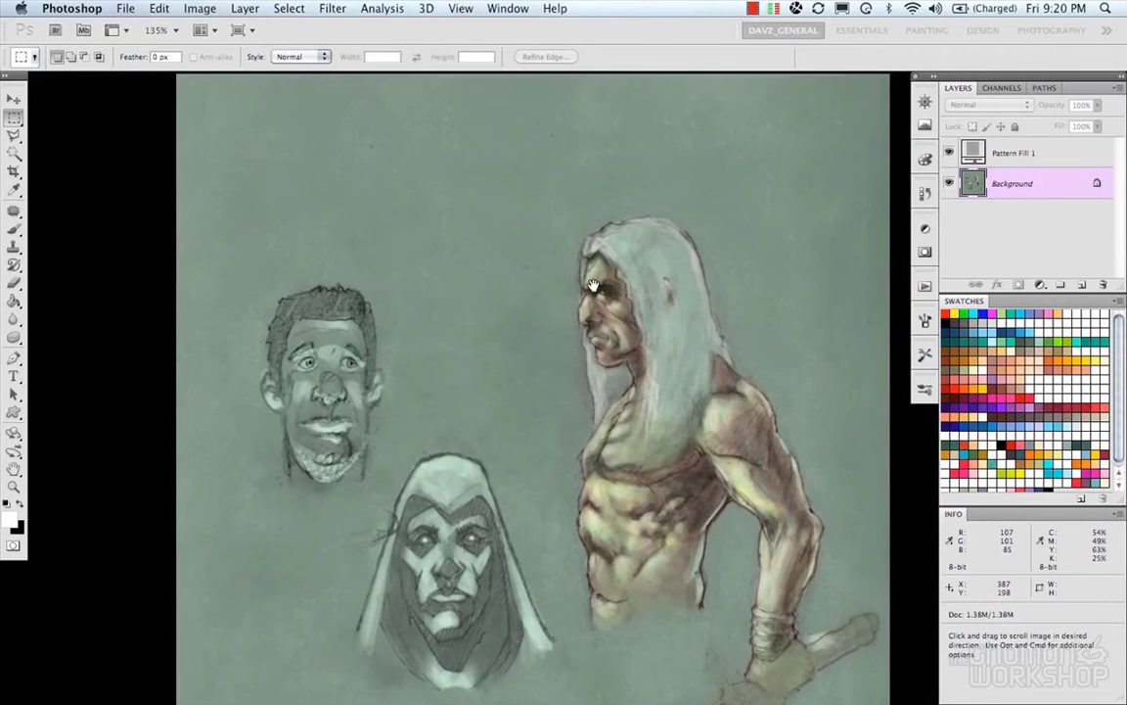
scroll(553, 272, down, 4)
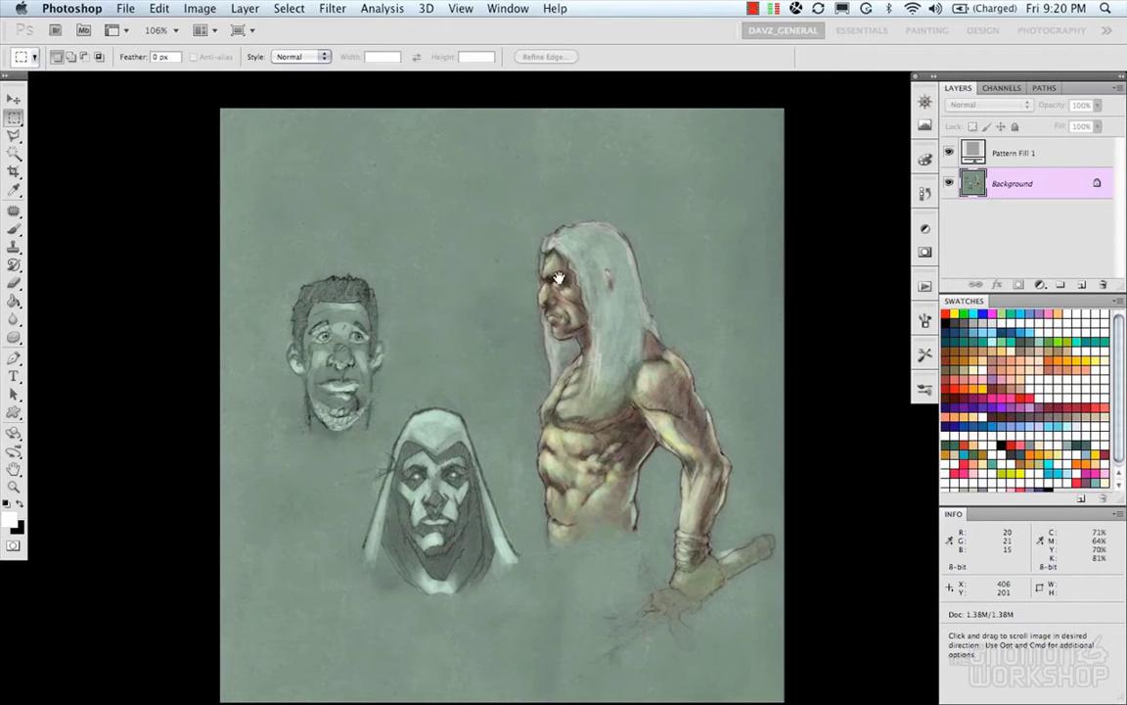
Step: View the sketches in full screen mode without the interface, zoom and pan them, and return to standard screen mode
key(f)
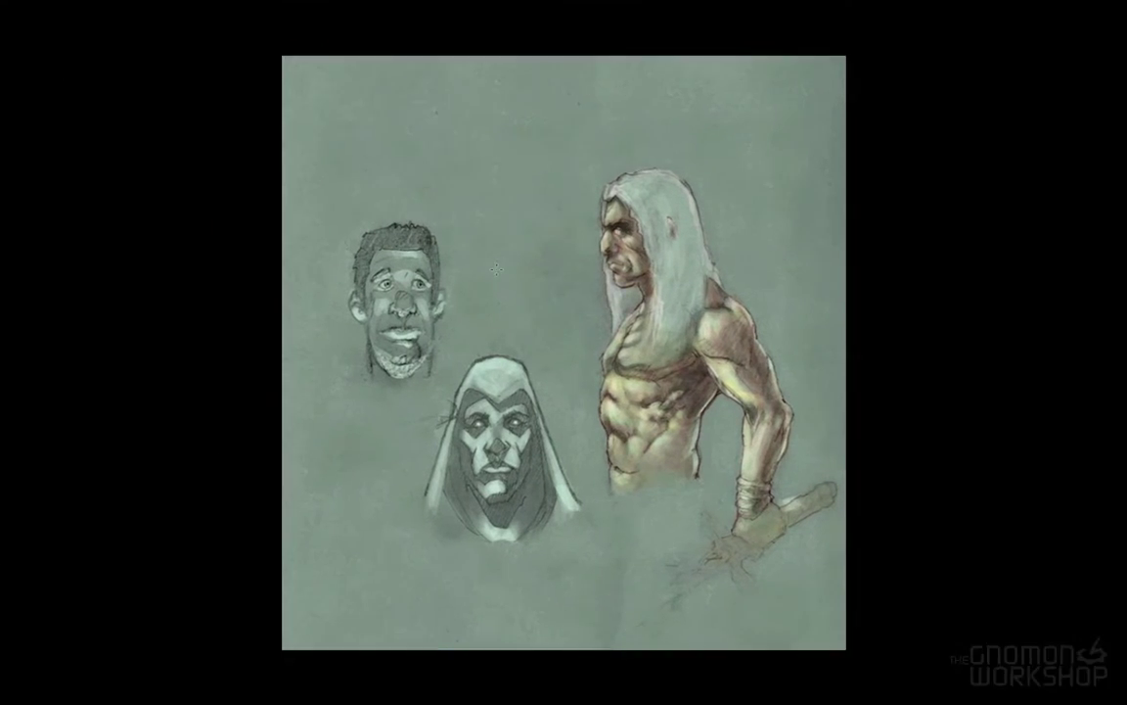
scroll(513, 266, up, 3)
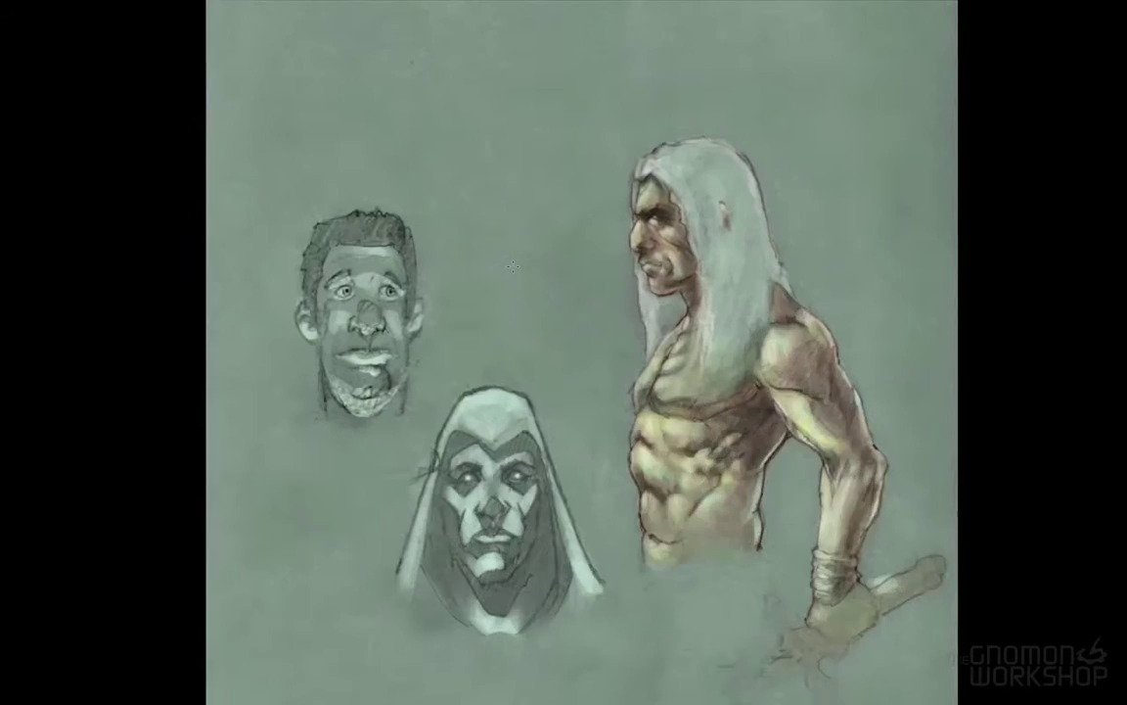
mouse_move(504, 234)
mouse_down()
mouse_move(466, 282)
mouse_move(482, 294)
mouse_move(493, 251)
mouse_up()
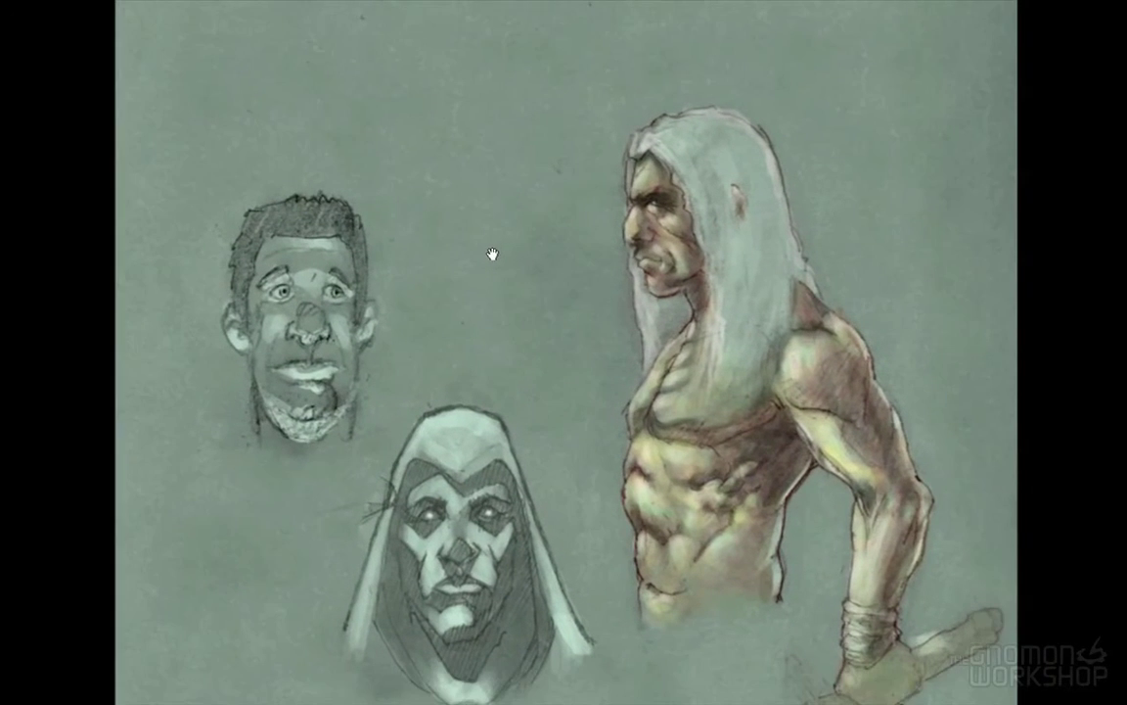
scroll(494, 252, down, 5)
scroll(536, 313, down, 5)
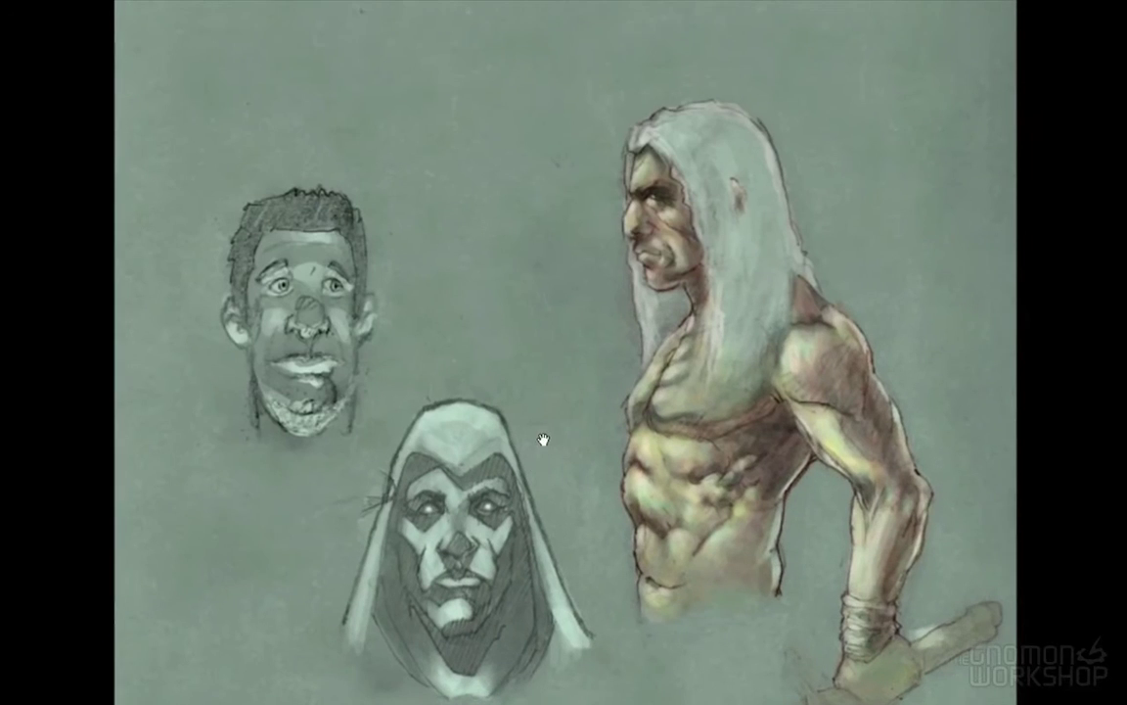
scroll(542, 435, down, 1)
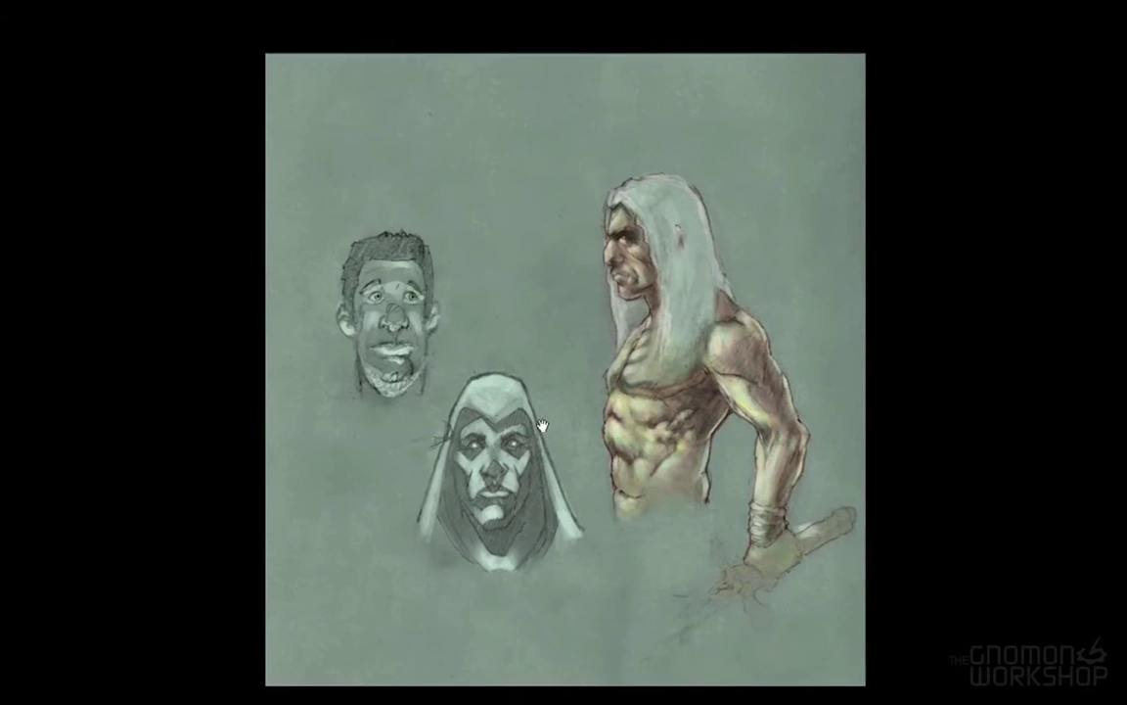
scroll(528, 427, right, 1)
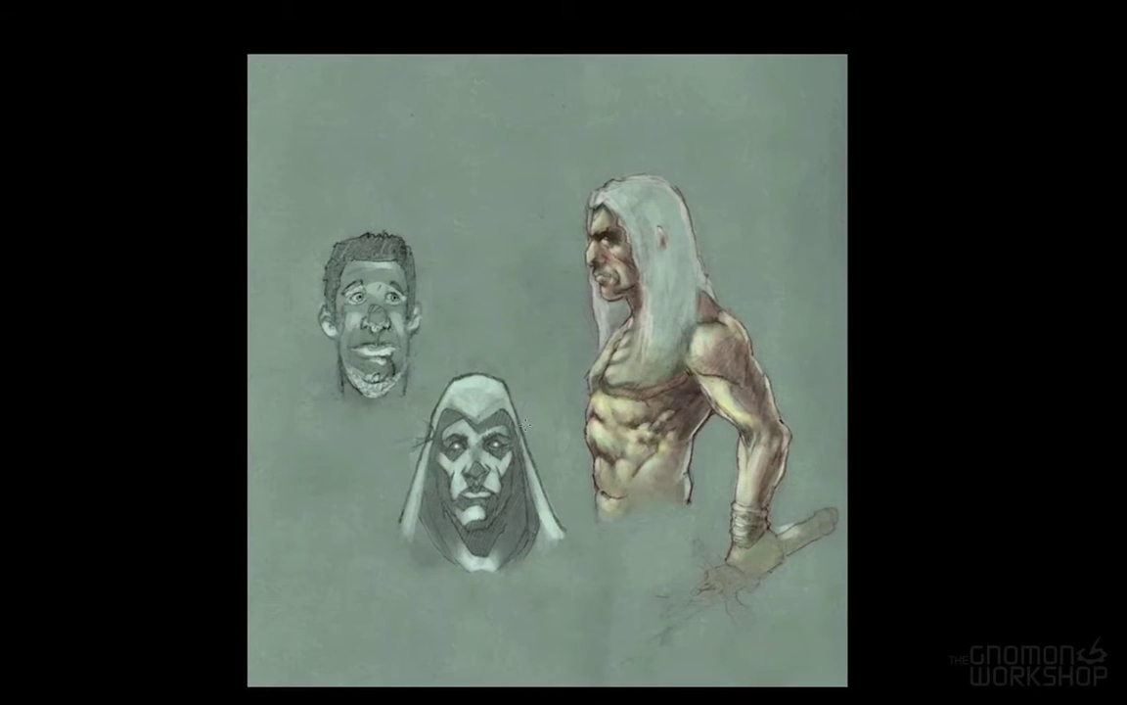
key(f)
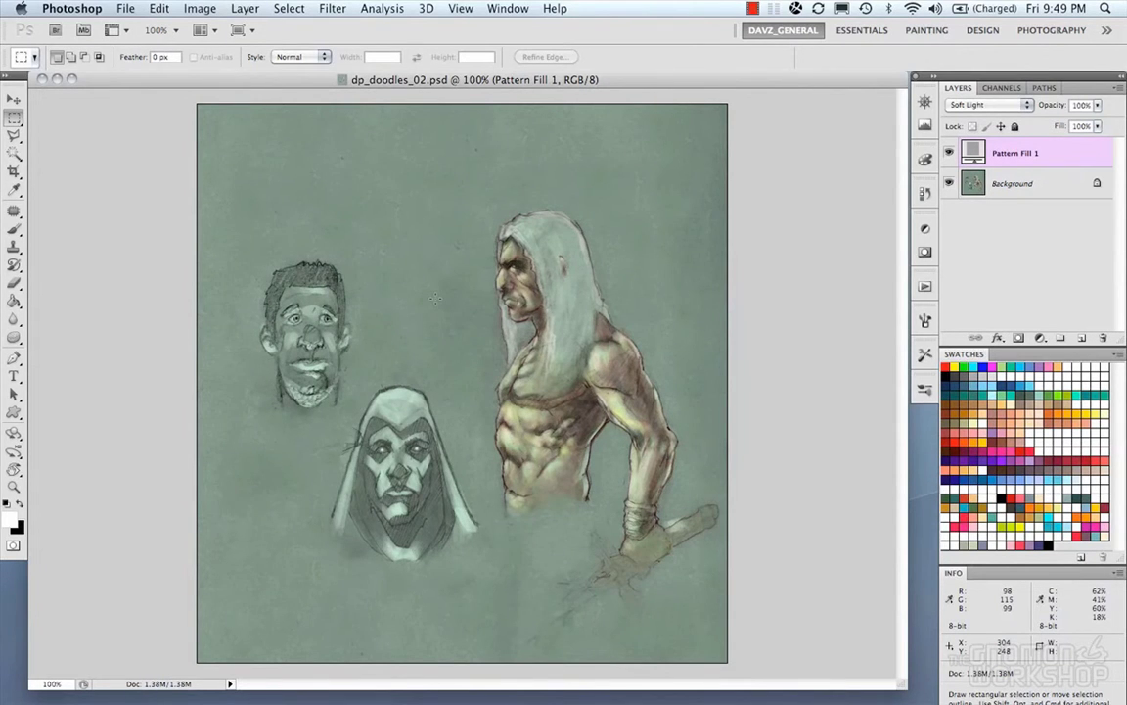
Step: Rotate the canvas view clockwise to about 29° with the Rotate View tool, and set the rotation angle to 40°
click(15, 471)
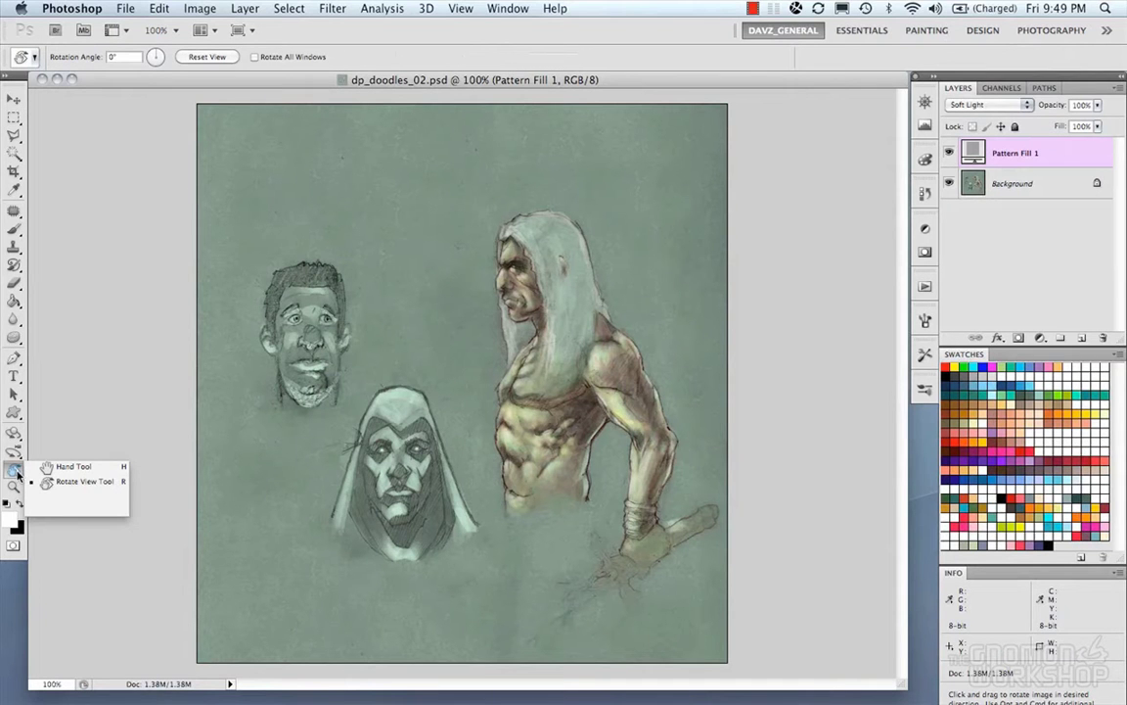
click(16, 474)
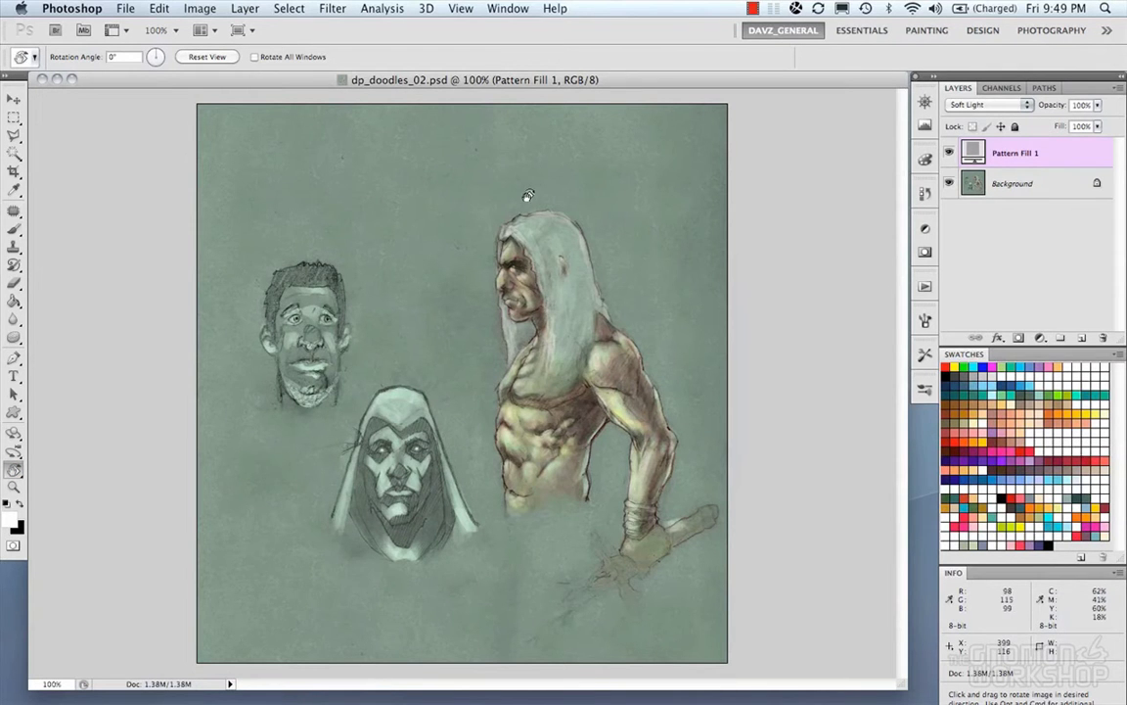
drag(496, 206, 566, 321)
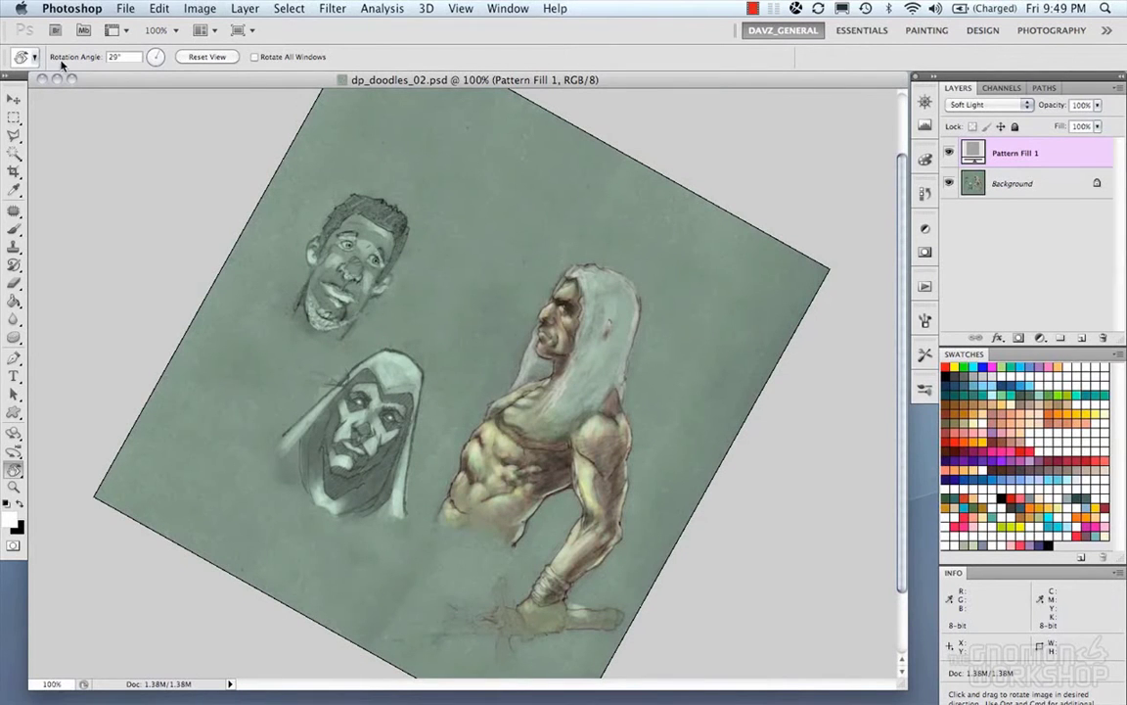
click(110, 57)
text(40)
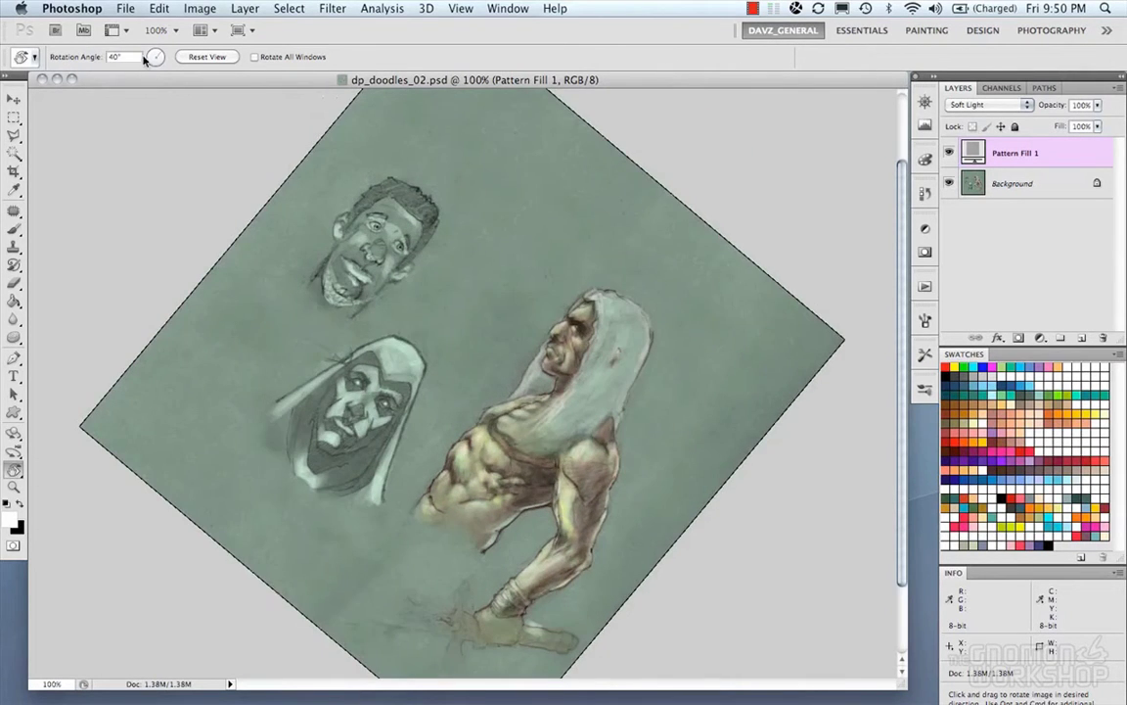
Step: Turn the canvas view with the rotation angle dial and reset the view to 0°
drag(149, 56, 154, 56)
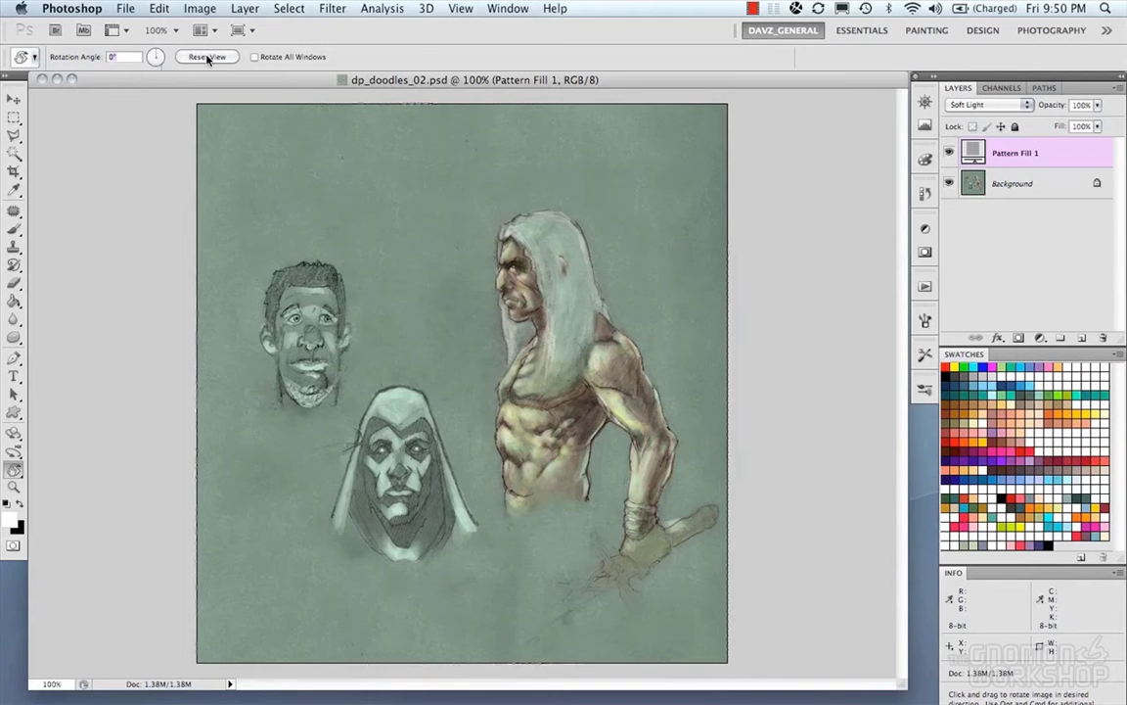
click(143, 51)
click(193, 58)
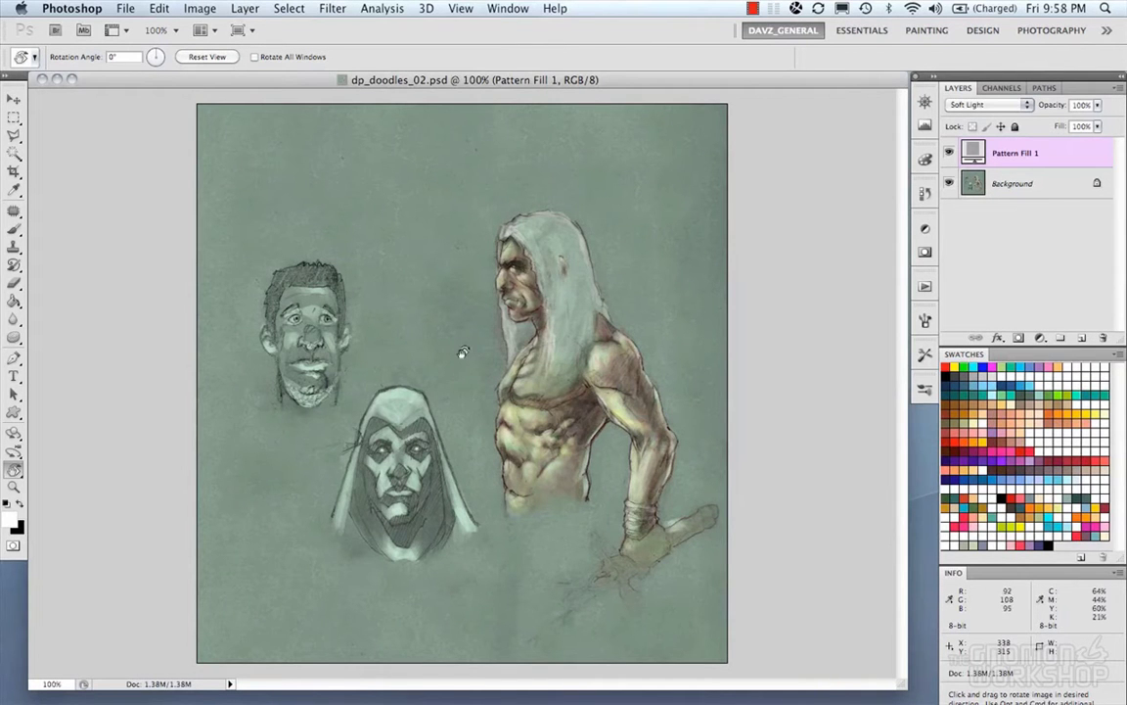
Step: Rotate the canvas view freehand, including counterclockwise to about -45°, and reset it upright after each rotation
drag(460, 297, 396, 325)
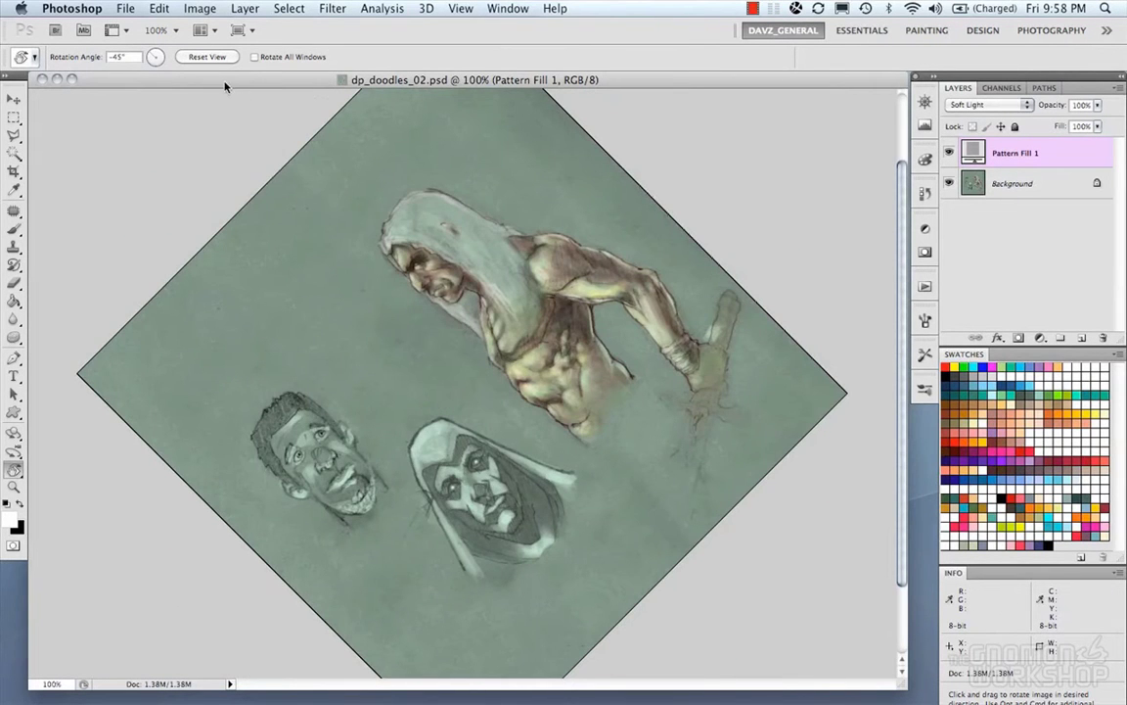
click(207, 57)
drag(466, 234, 413, 305)
click(203, 57)
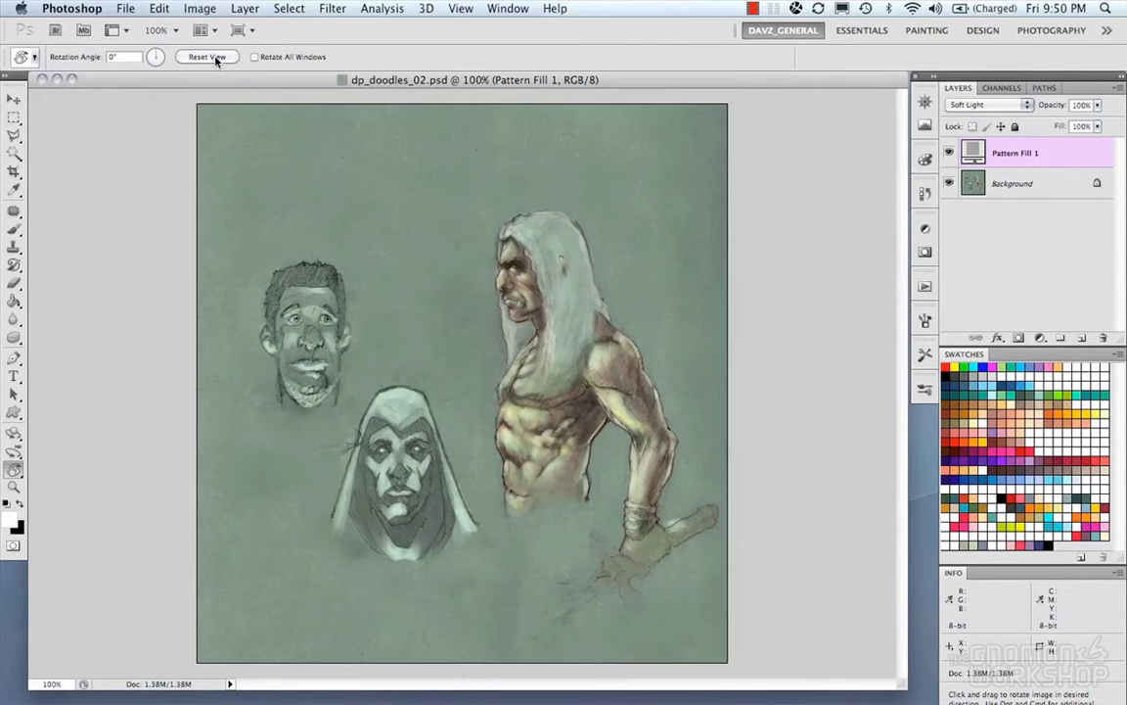
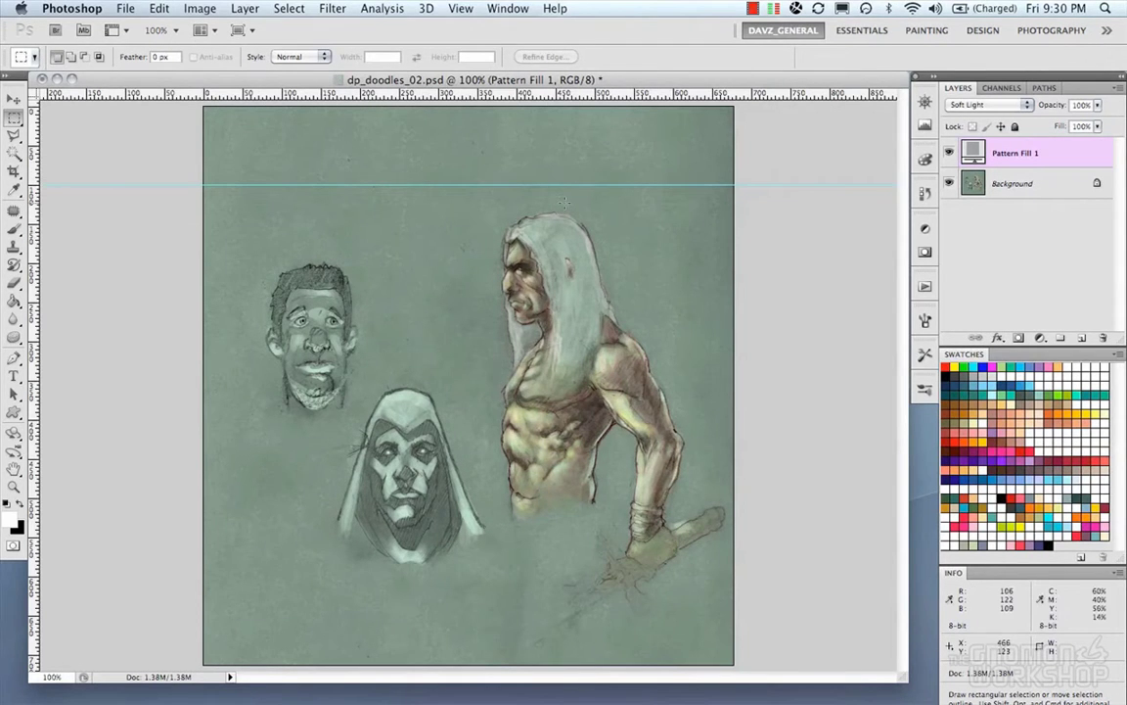
Step: Place vertical guides at about 50 px and 600 px and a horizontal guide at about 600 px on the canvas
drag(36, 287, 242, 281)
drag(39, 334, 673, 335)
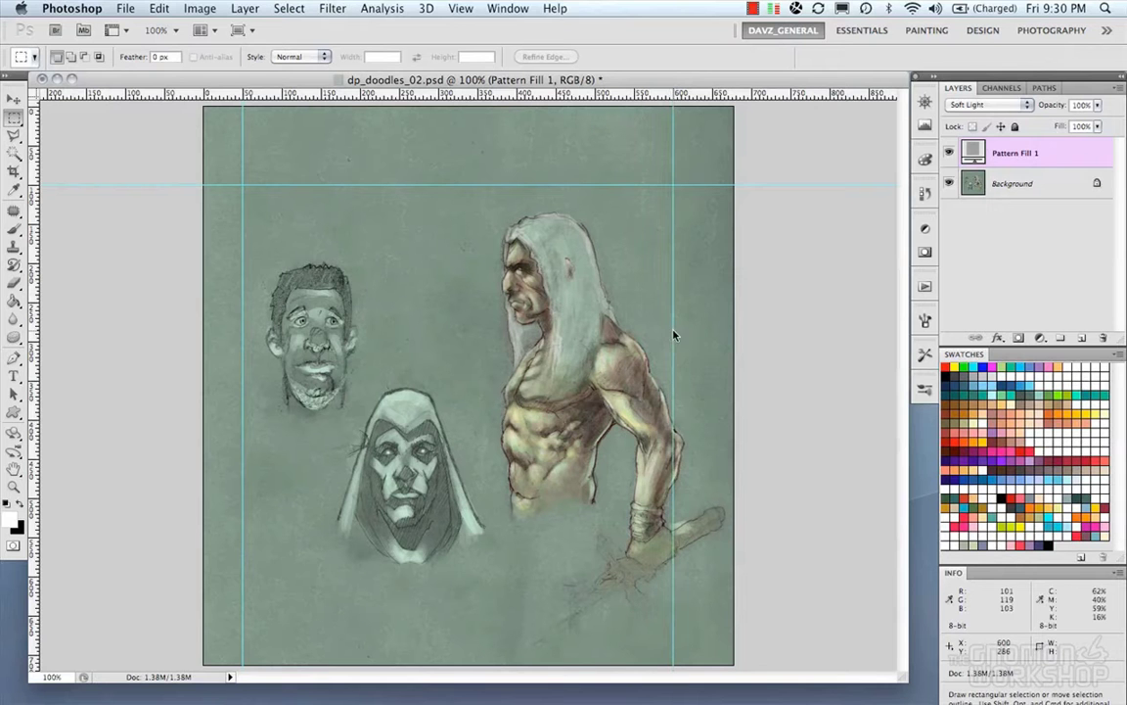
drag(507, 94, 554, 578)
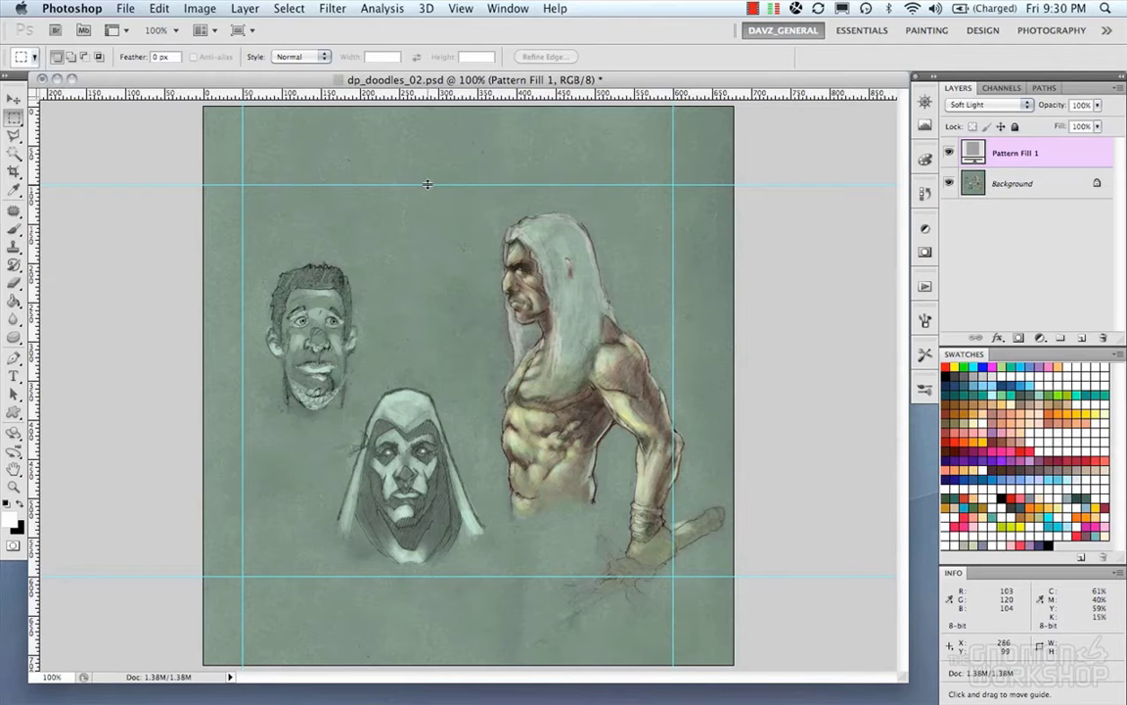
mouse_move(427, 183)
mouse_down()
mouse_move(426, 127)
mouse_move(419, 209)
mouse_move(421, 183)
mouse_up()
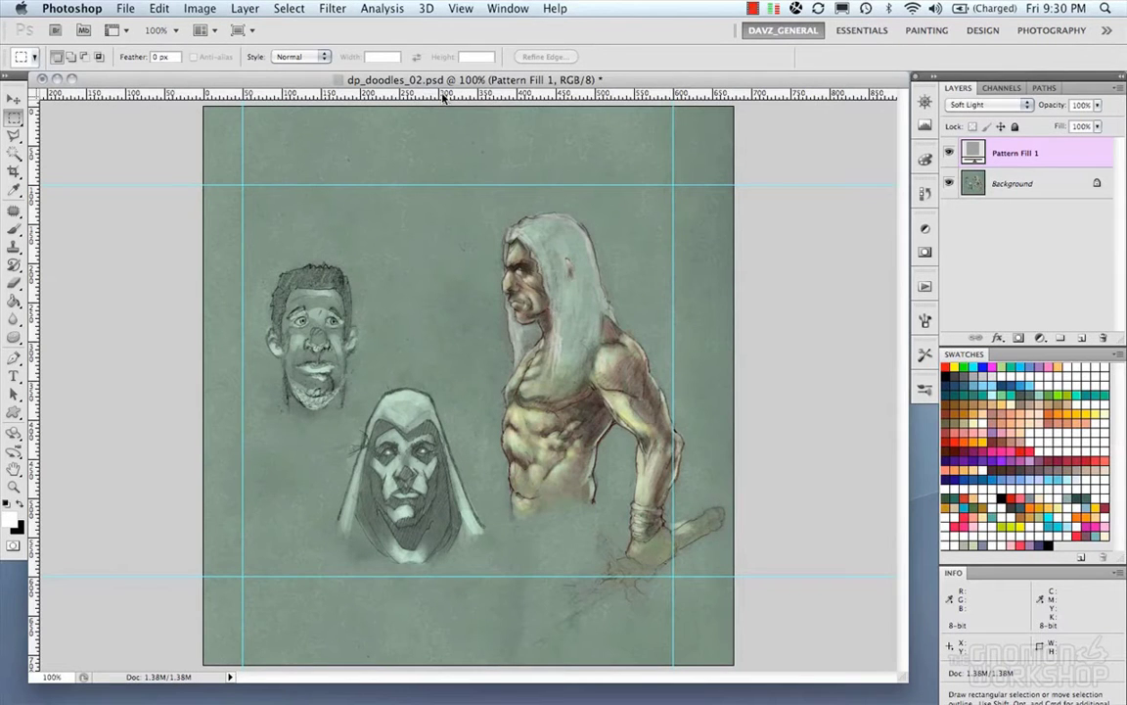
Step: Pull a guide from the horizontal ruler, flip it to vertical, place it at about 340 px, and show the grid
drag(443, 98, 442, 124)
key(alt)
drag(514, 249, 465, 261)
key(alt)
drag(465, 261, 469, 261)
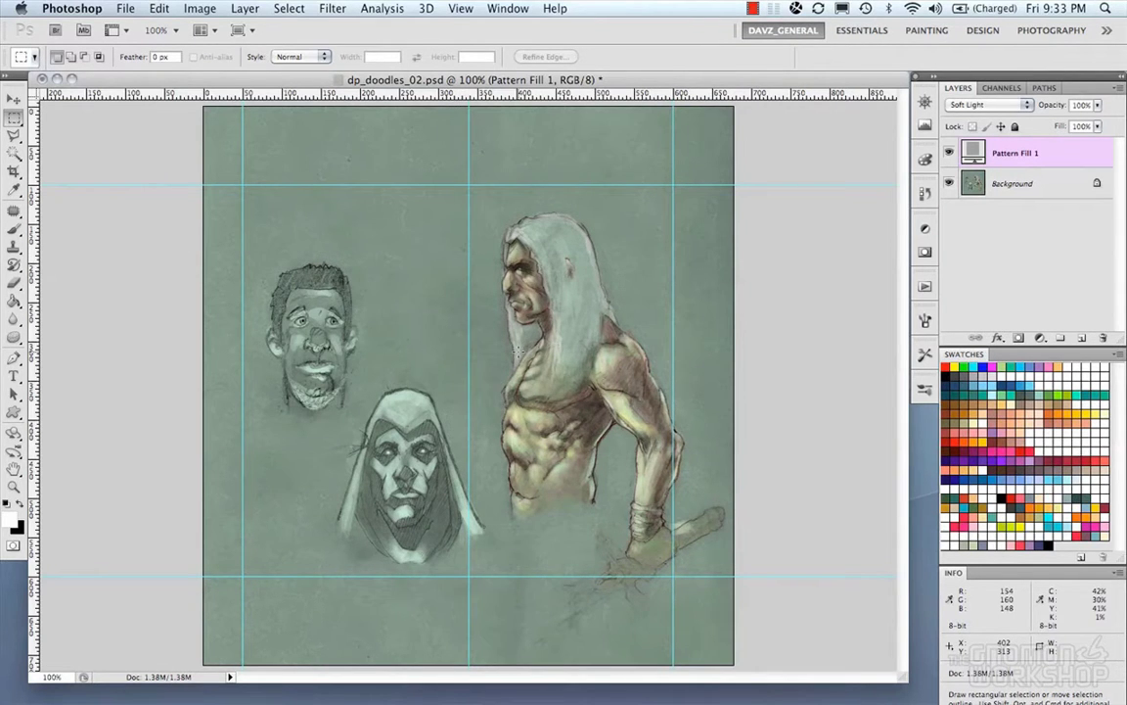
key(super+apostrophe)
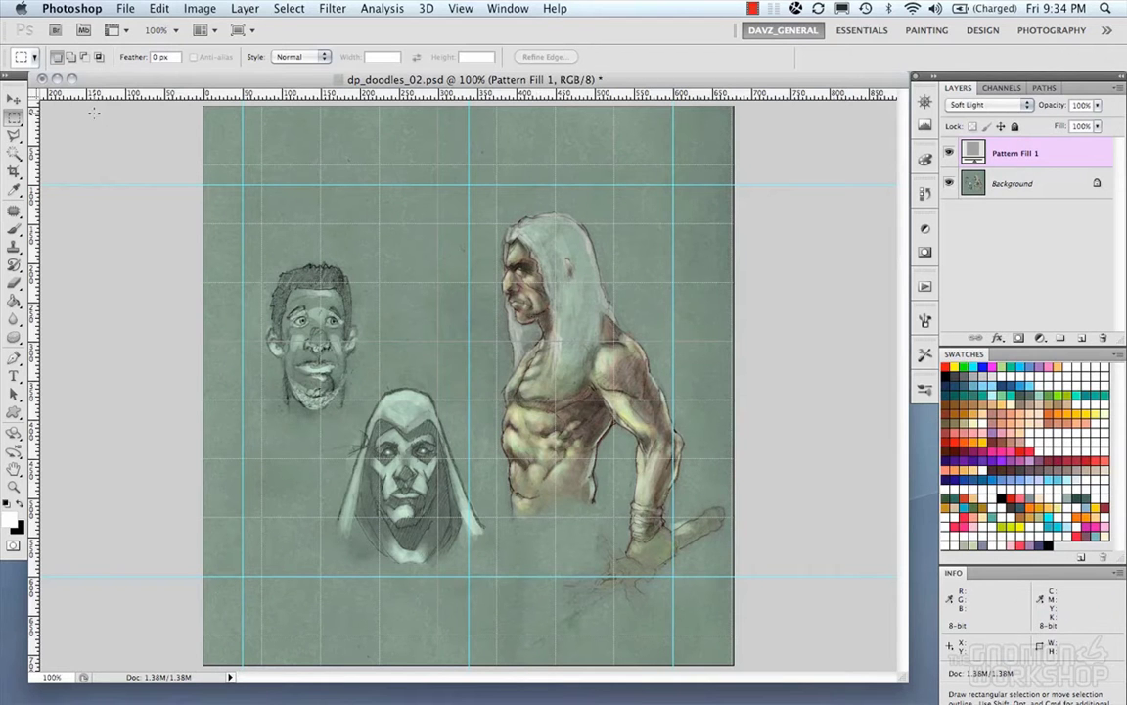
Step: Change the guide color to Green in the Guides, Grid & Slices preferences and return to the Rectangular Marquee tool
key(i)
key(super+k)
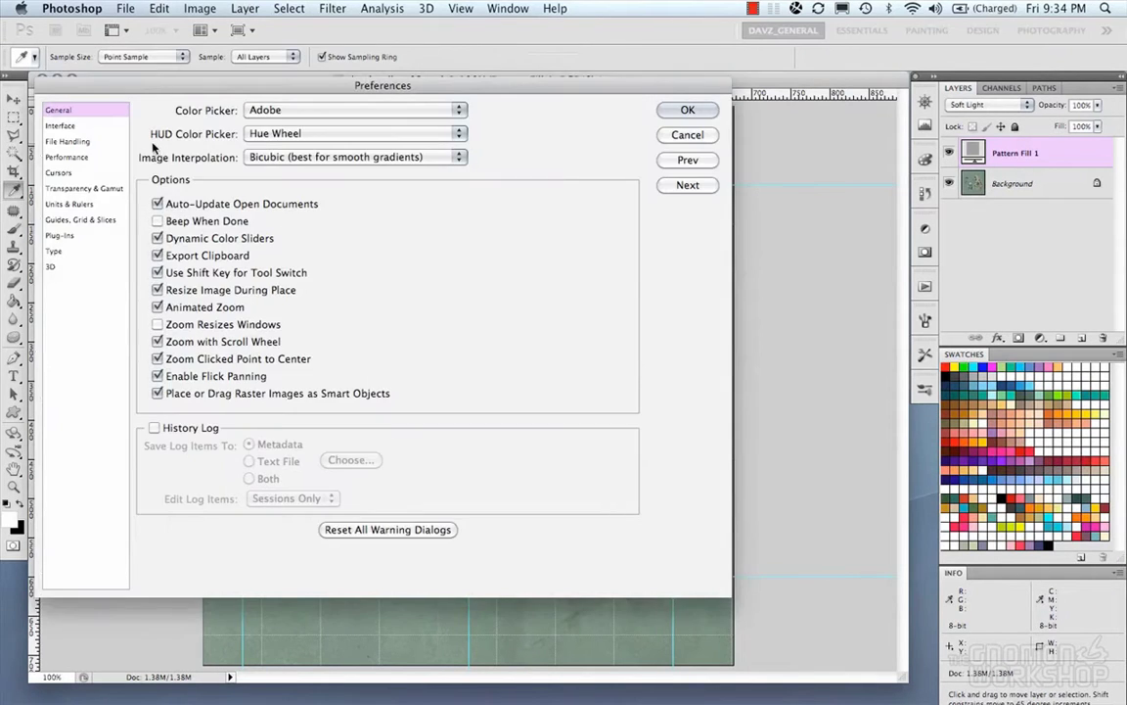
click(82, 203)
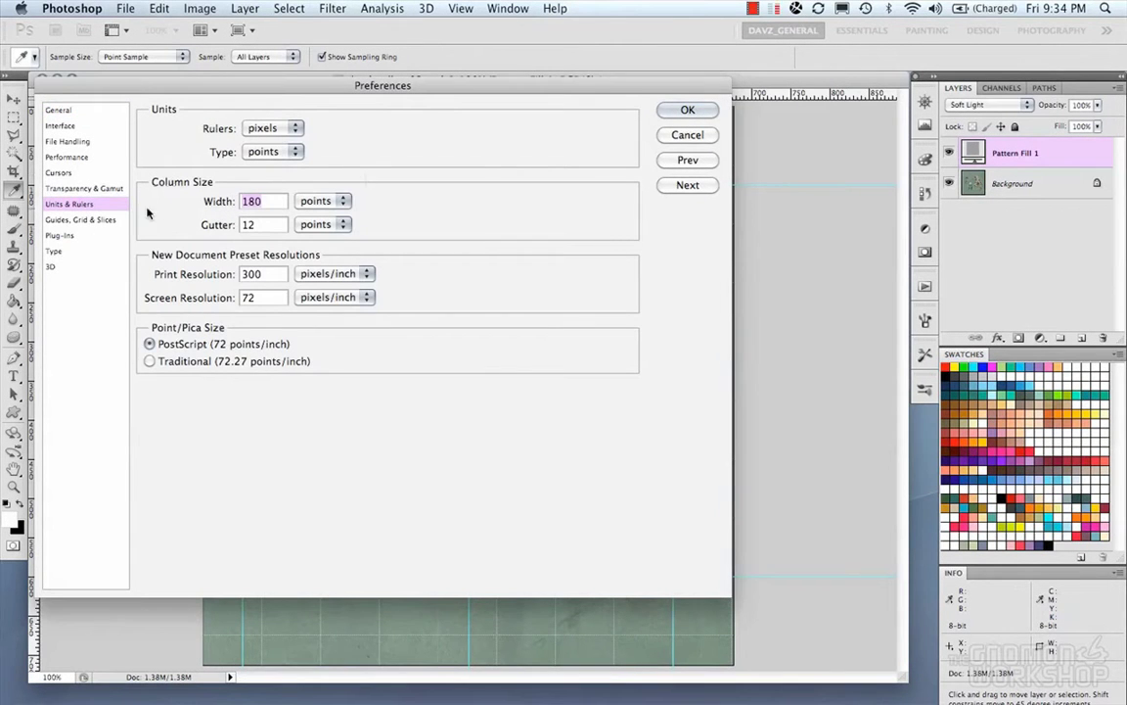
click(77, 221)
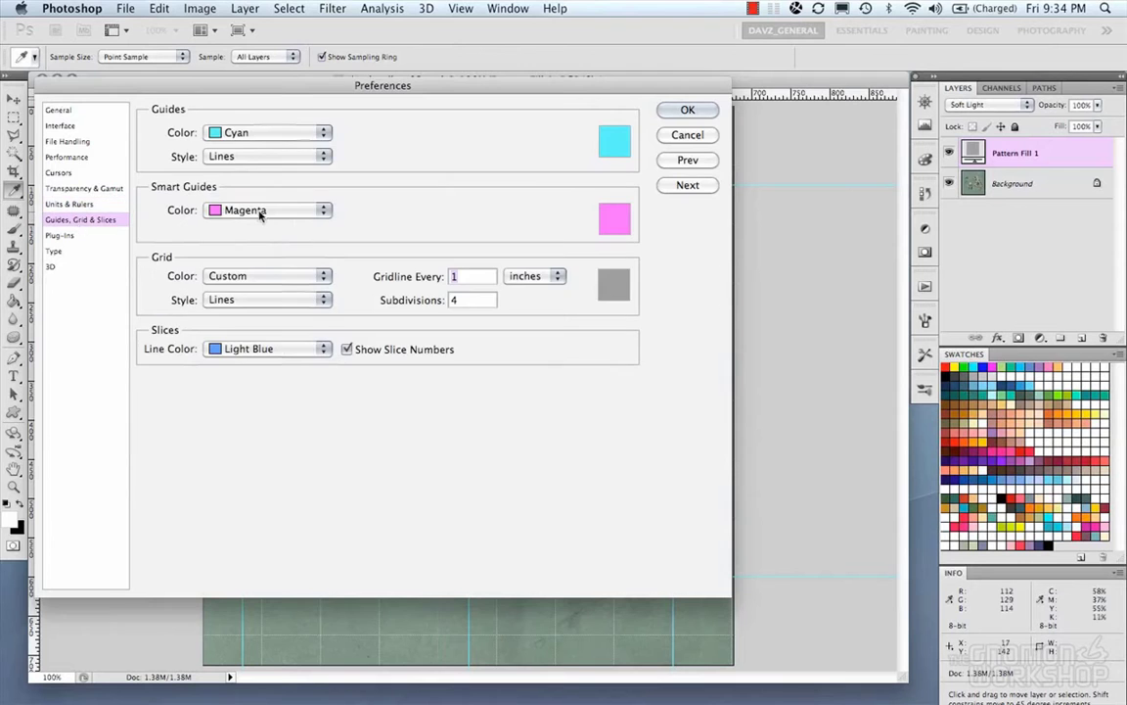
drag(403, 84, 462, 110)
click(390, 157)
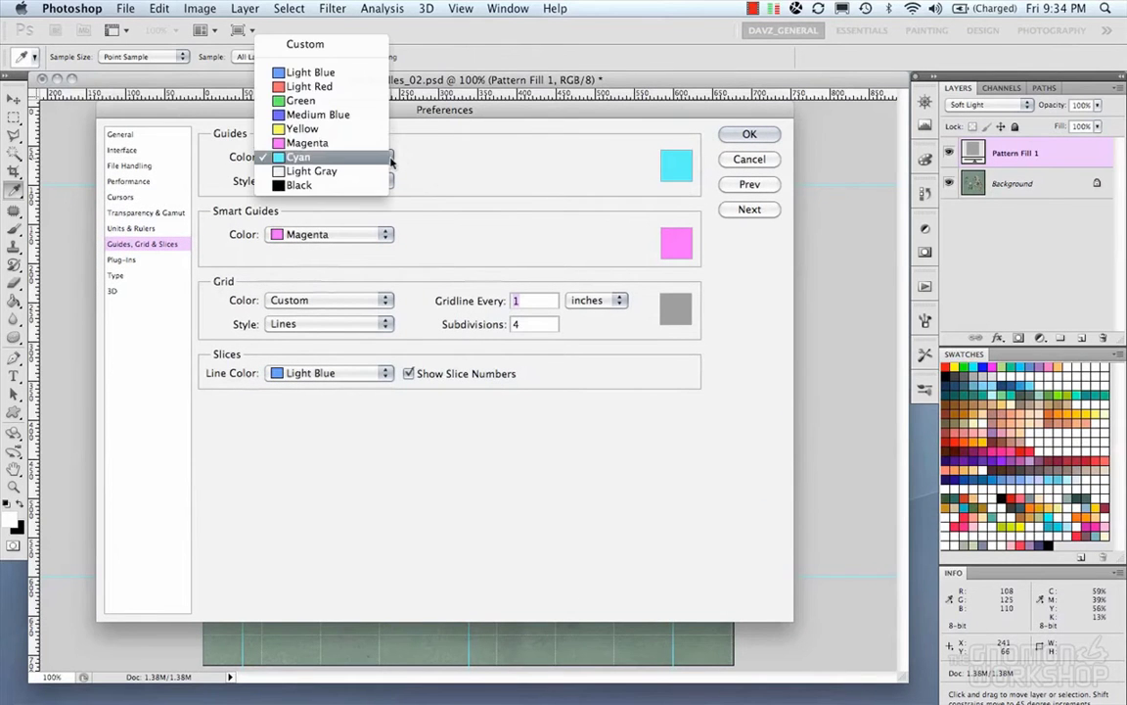
click(350, 102)
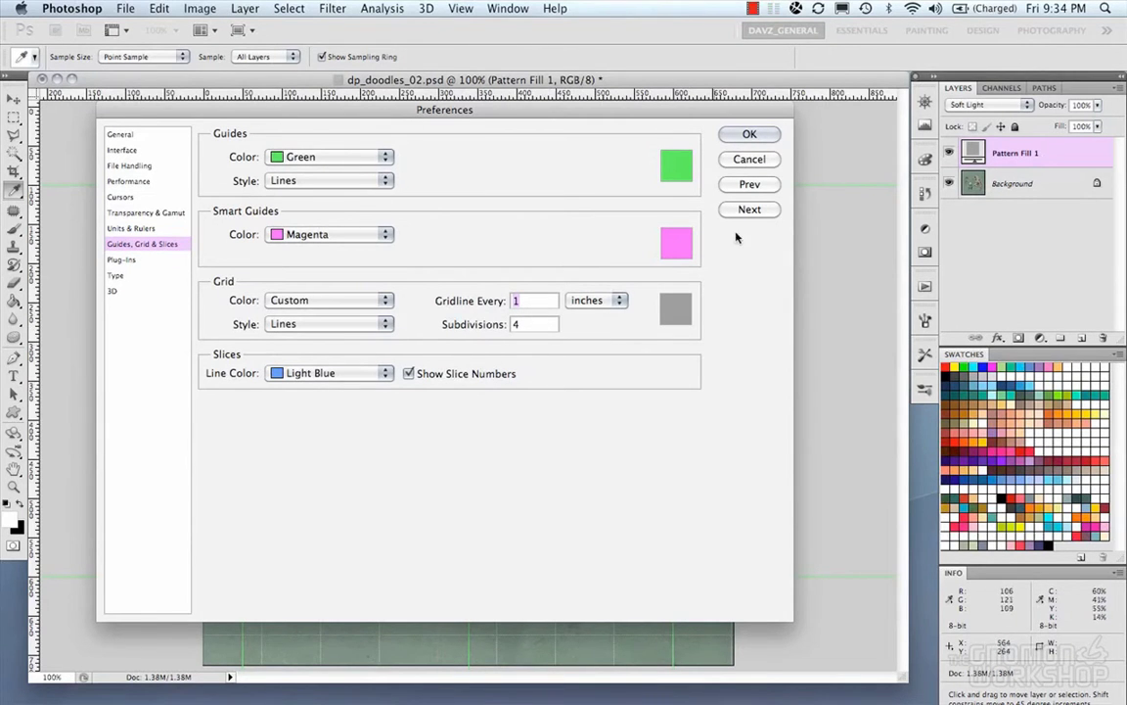
click(760, 134)
key(m)
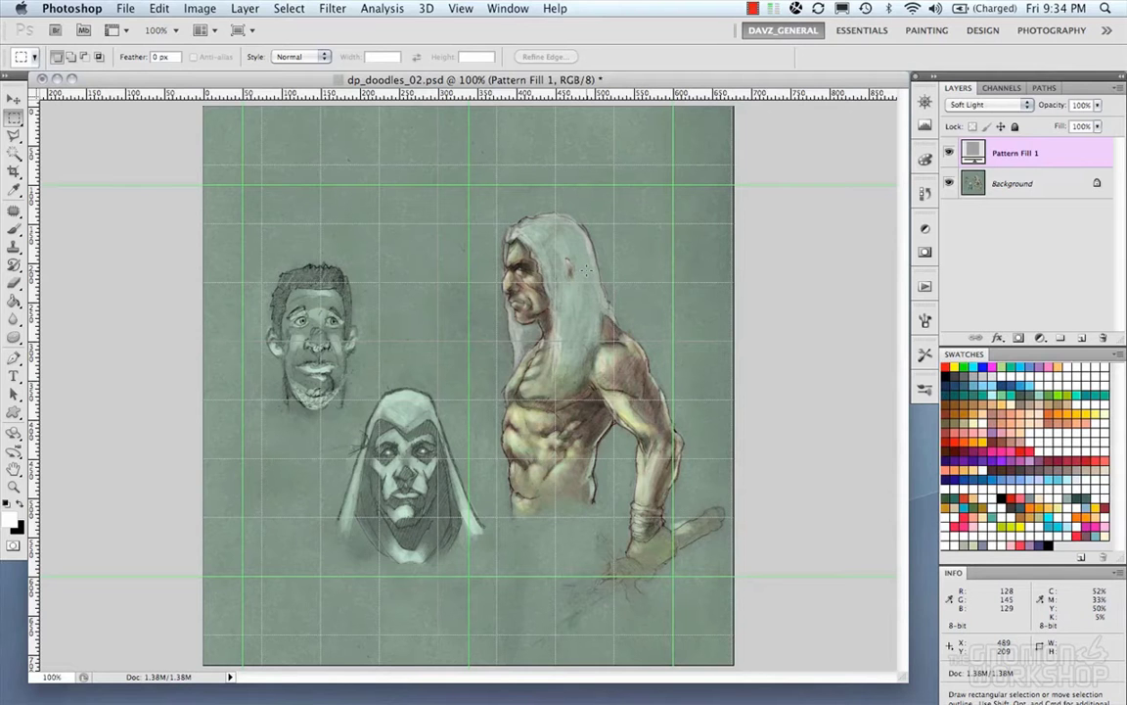
Step: Toggle the guides off and back on, and hide the rulers and the grid
key(ctrl+semicolon)
key(ctrl+semicolon)
scroll(588, 272, down, 1)
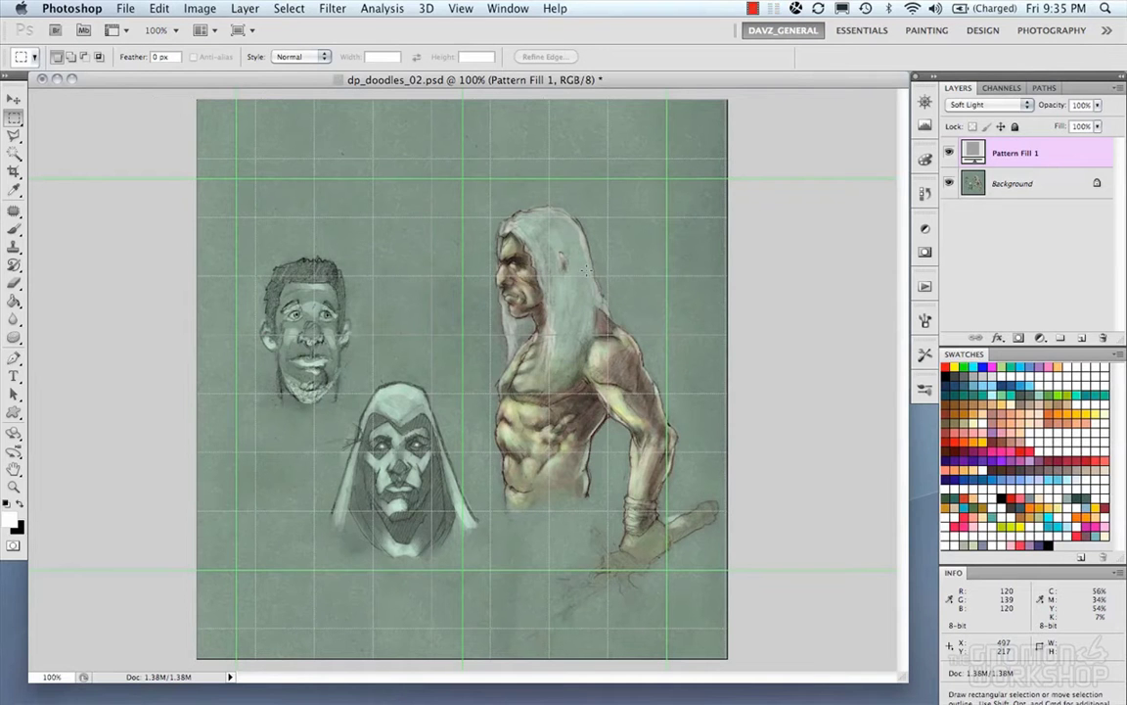
key(super+apostrophe)
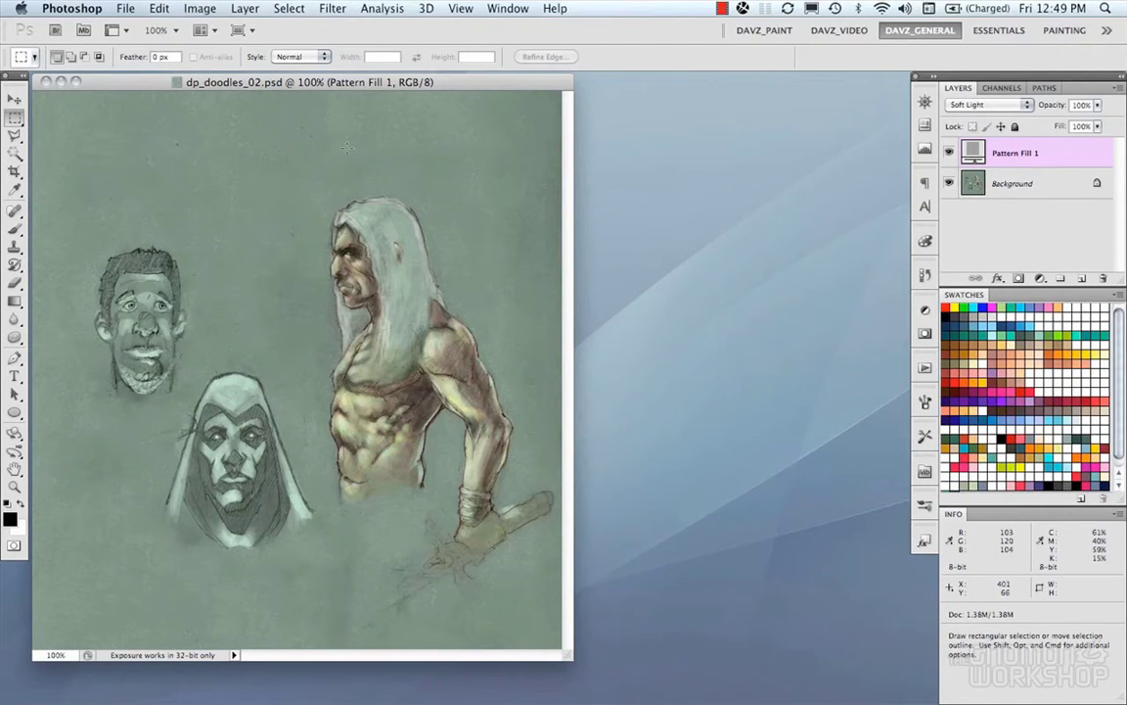
Step: Enter a pixel width of 300 in the Image Size settings with proportions constrained
click(200, 8)
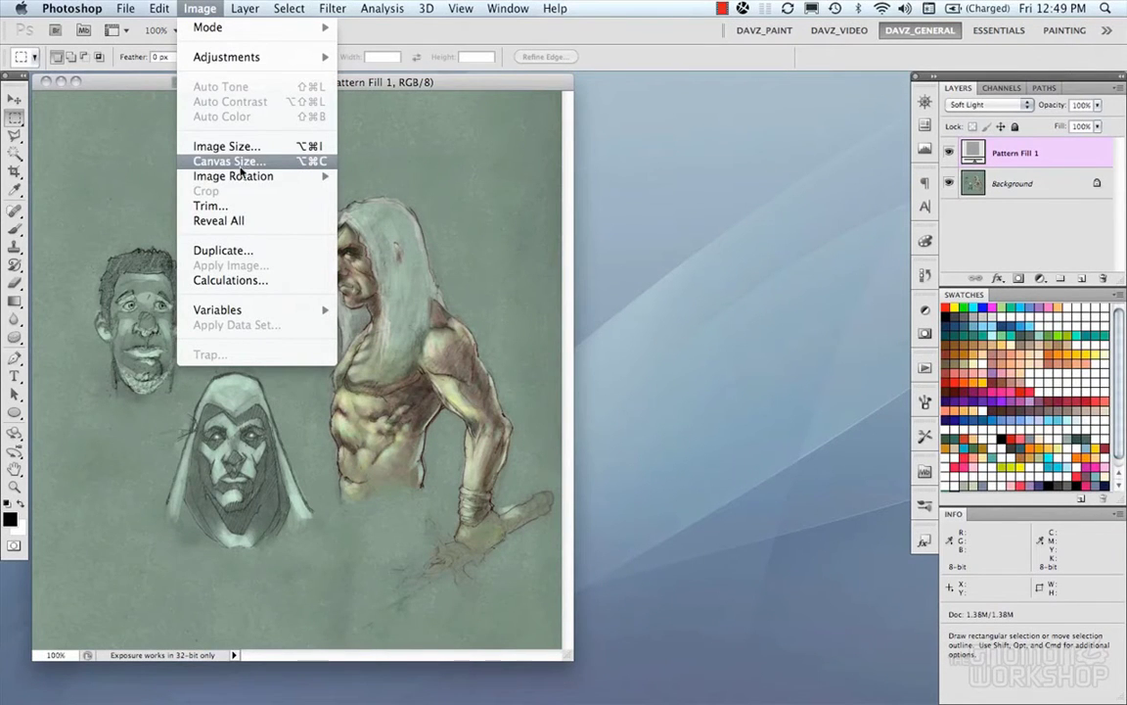
mouse_move(239, 180)
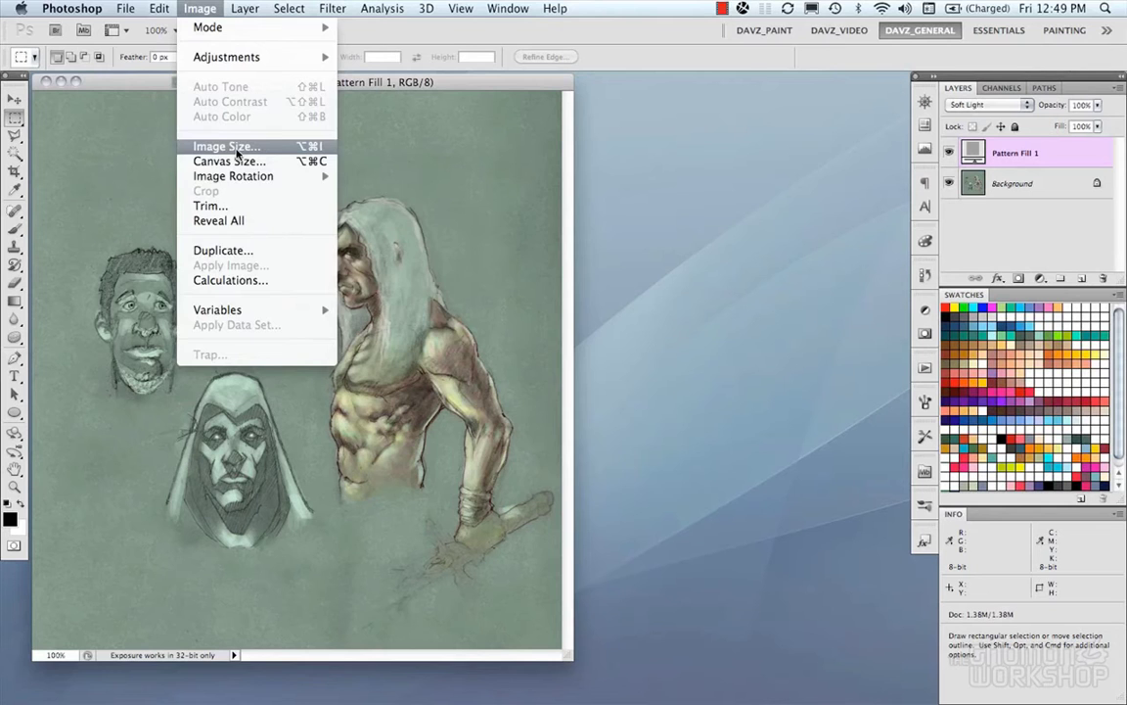
click(237, 149)
drag(612, 200, 579, 165)
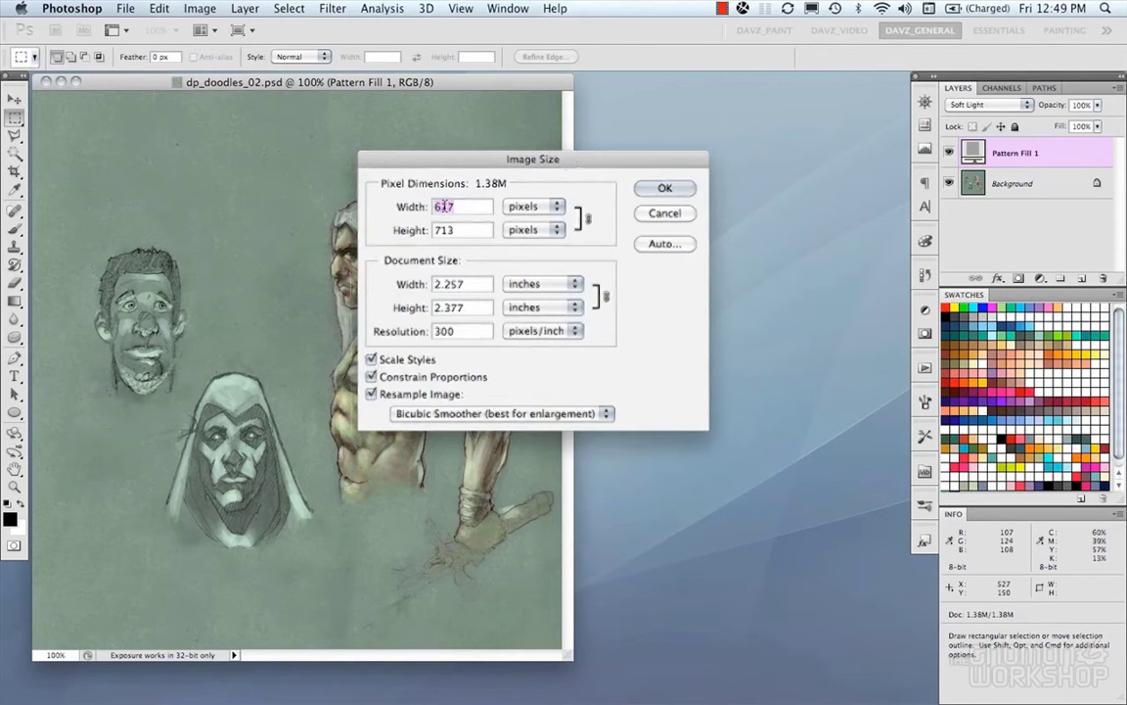
click(466, 207)
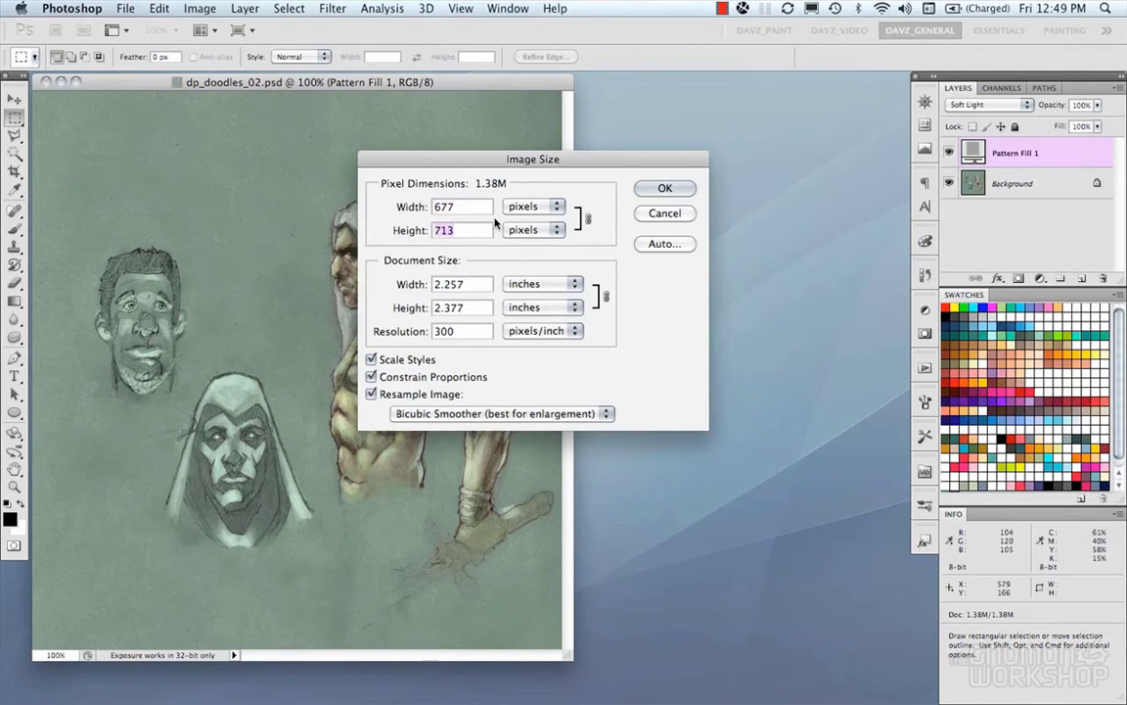
click(401, 210)
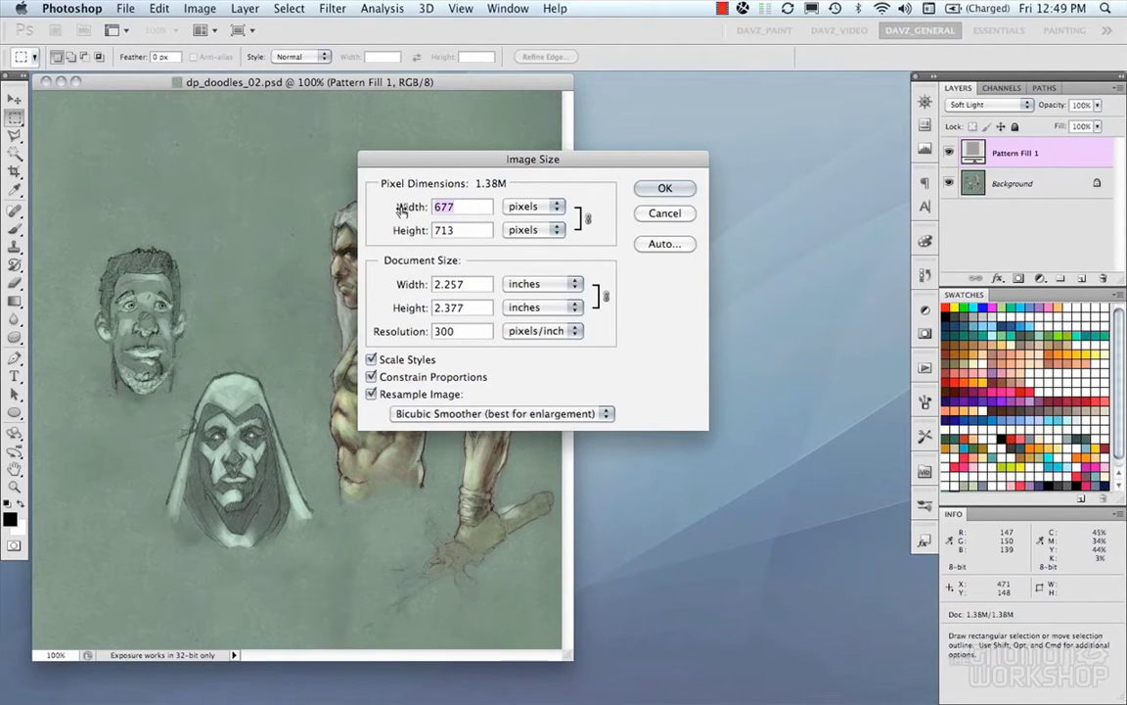
text(300)
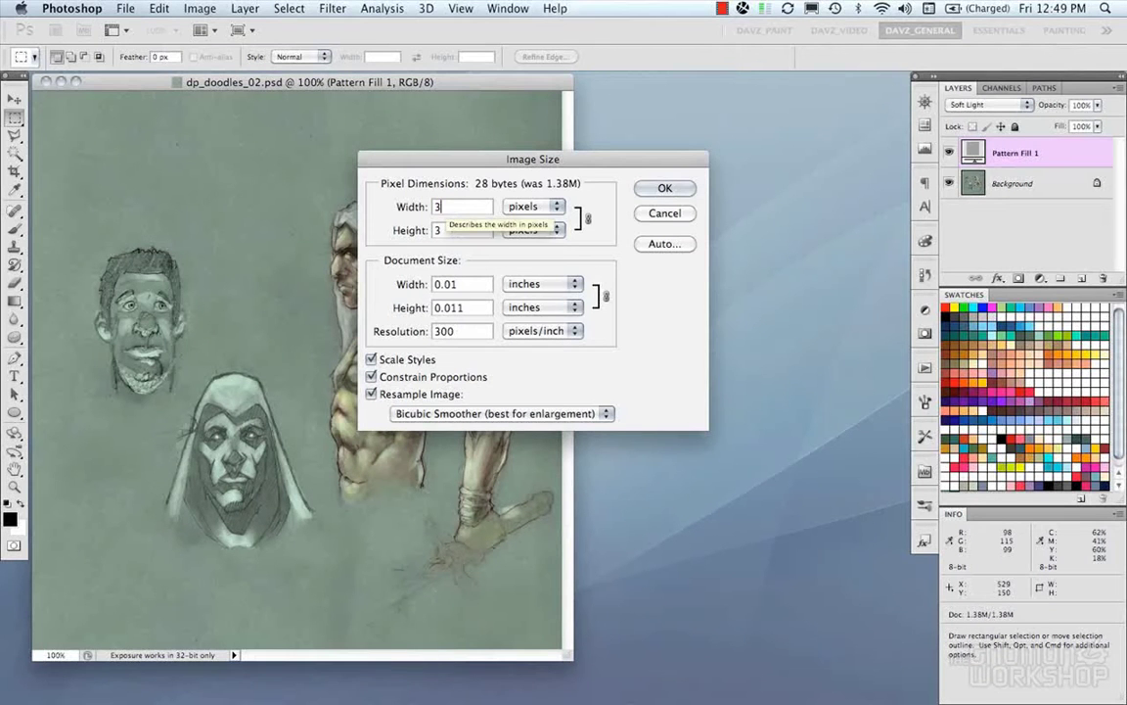
Step: Examine the unit choices for the pixel width and document width, keeping pixels and inches
click(543, 208)
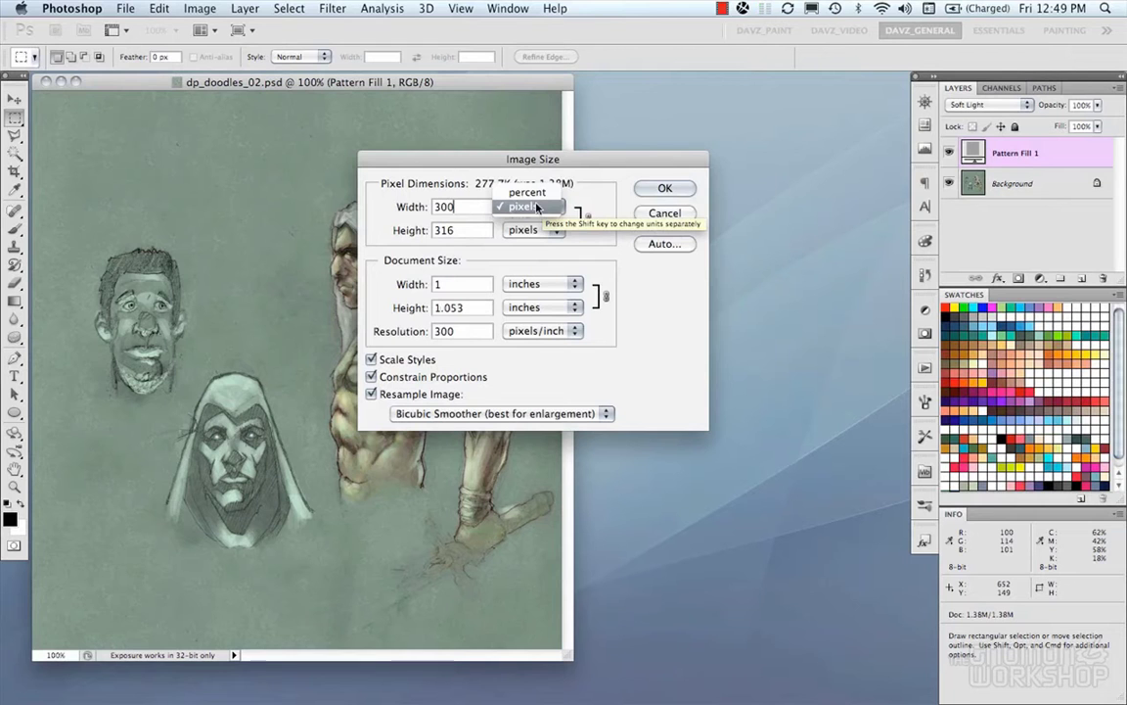
click(536, 207)
click(462, 284)
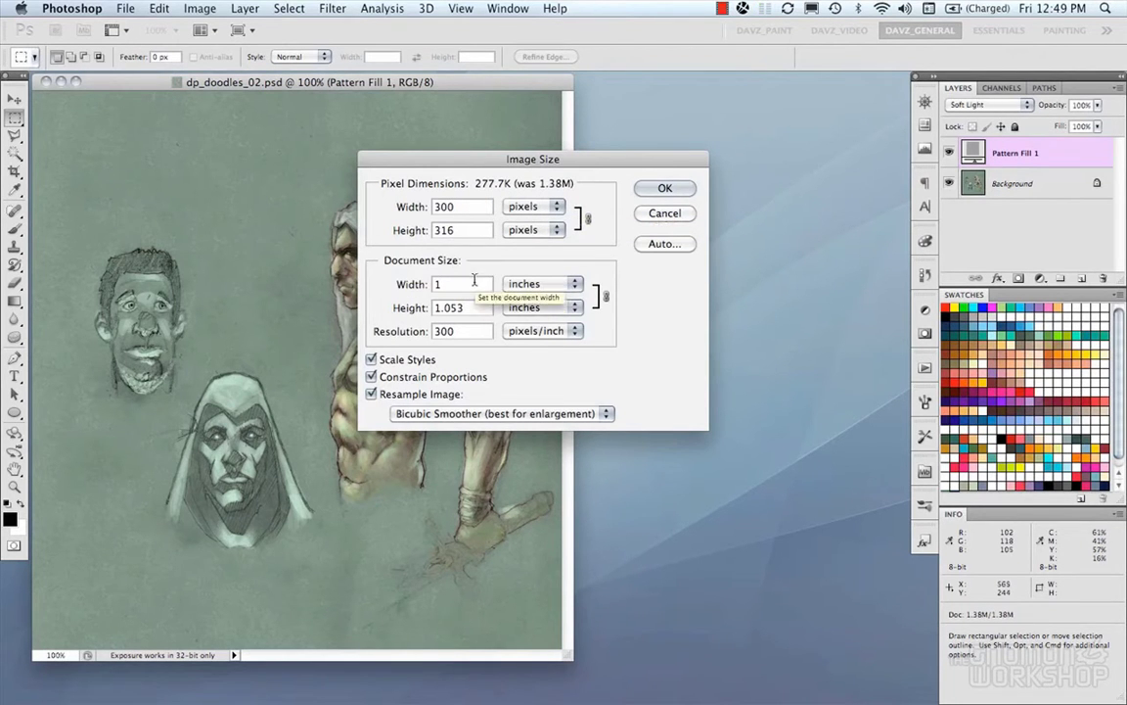
click(524, 284)
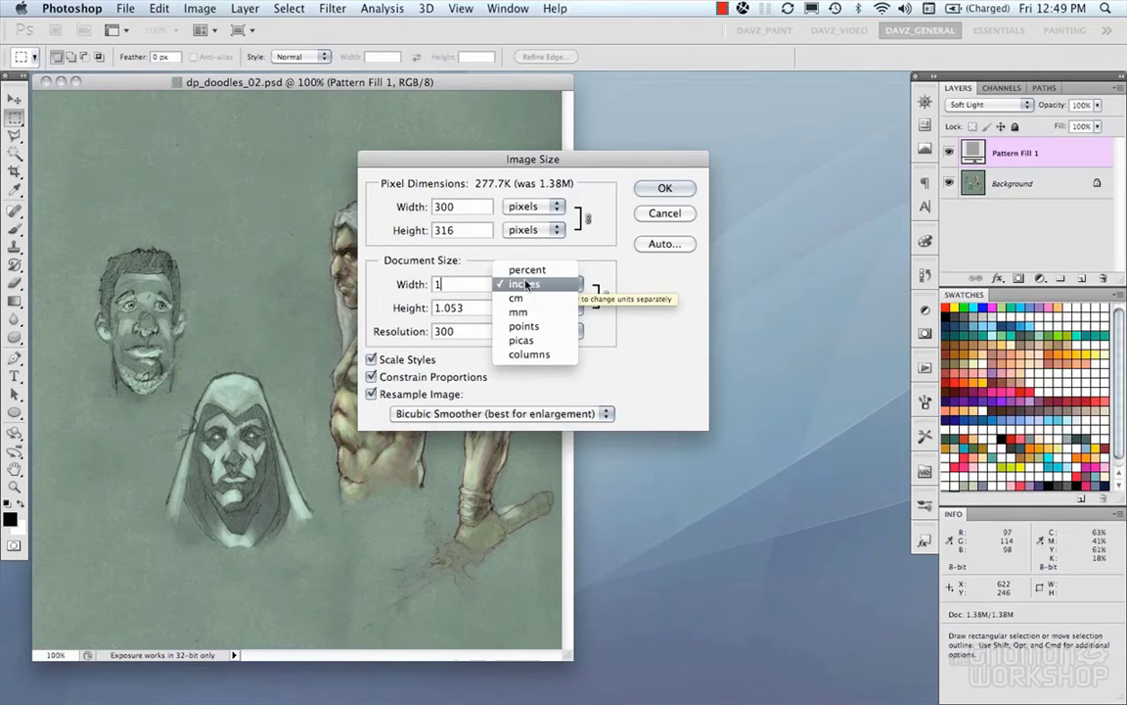
click(524, 284)
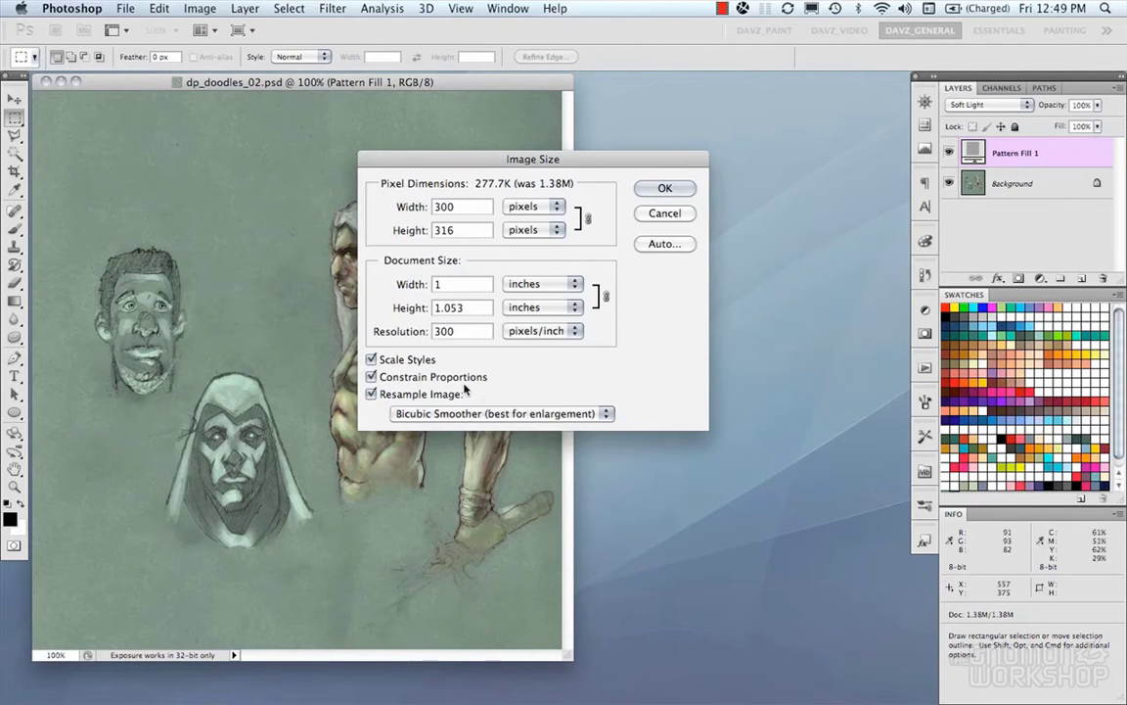
Step: Turn off Constrain Proportions, apply the resize with a height of 100 pixels, and undo the image resize
click(373, 377)
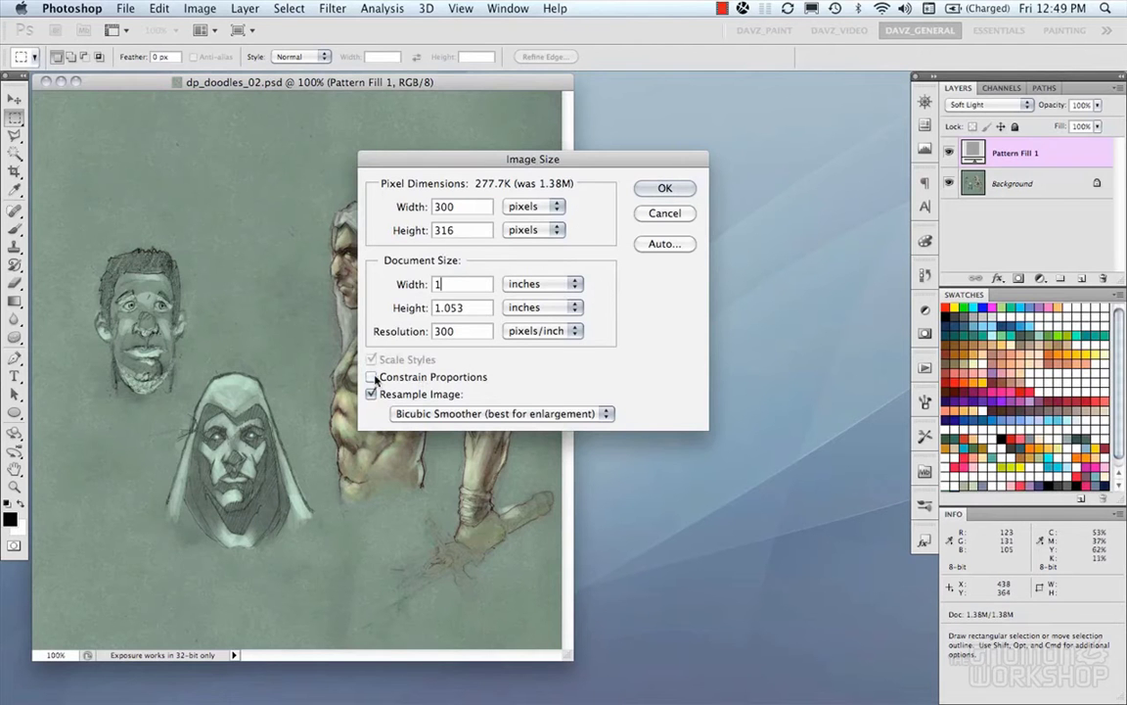
key(shift+Tab)
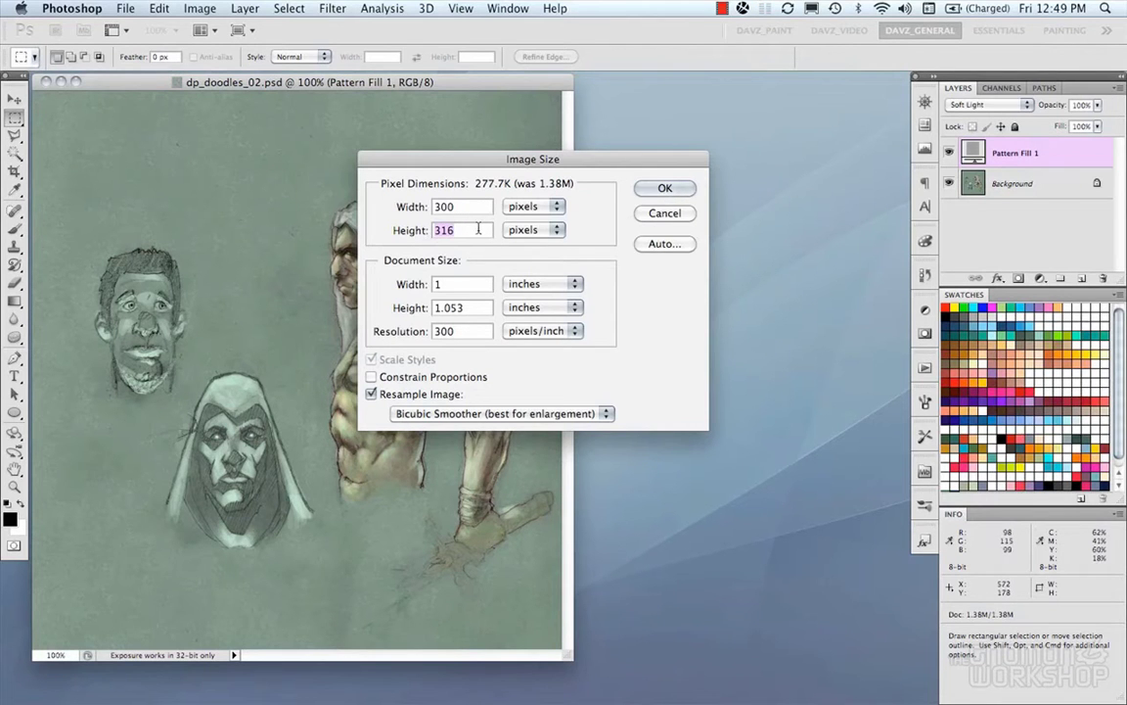
text(100)
click(668, 190)
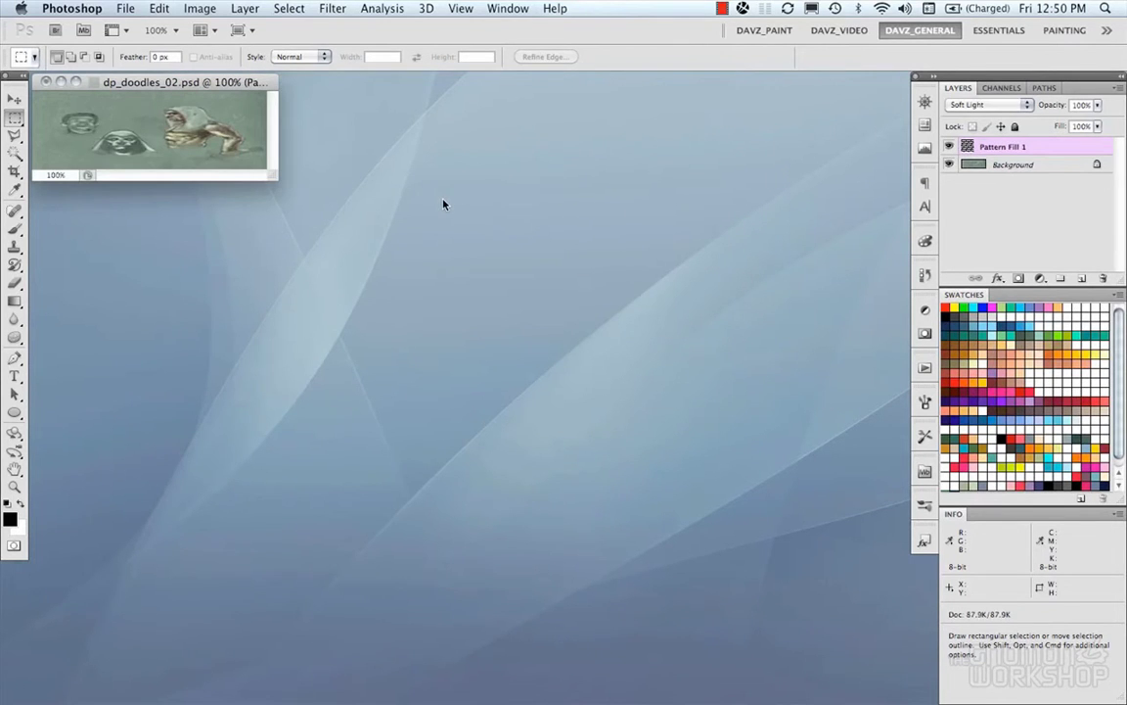
key(super+z)
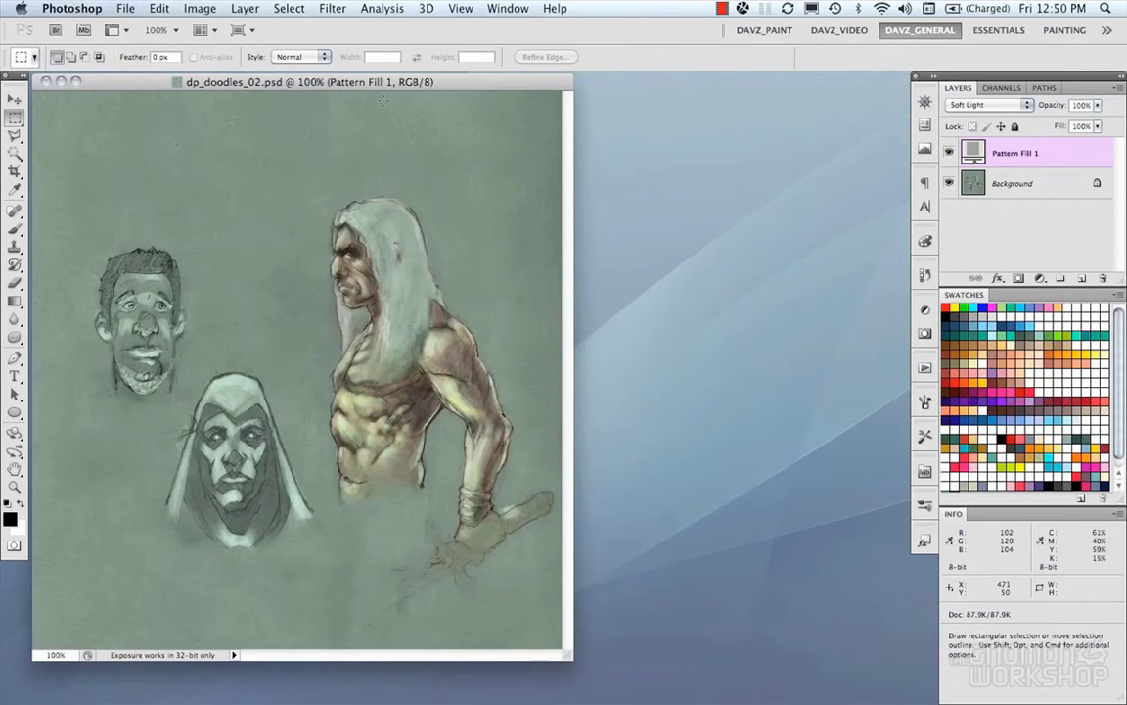
Step: Review the Scale Styles option in the Image Size settings and close them without resizing
click(207, 8)
click(224, 146)
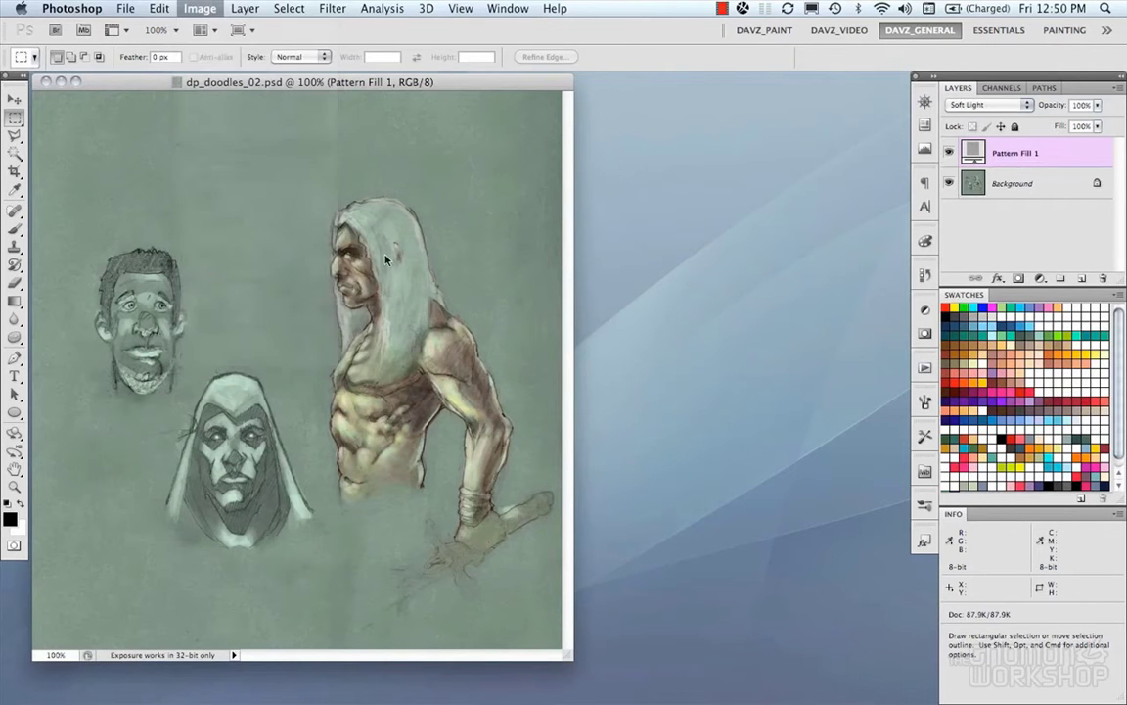
click(373, 359)
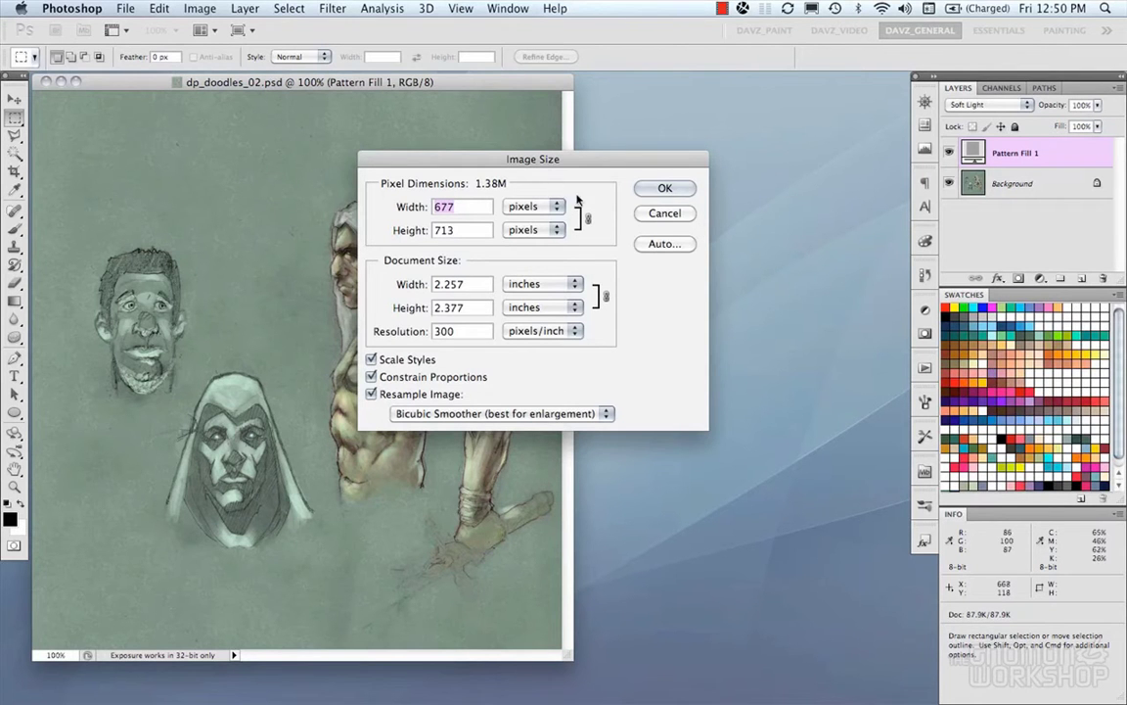
click(667, 212)
Step: Enter a new canvas width of 500 pixels in the Canvas Size settings and toggle Relative on and off
click(219, 8)
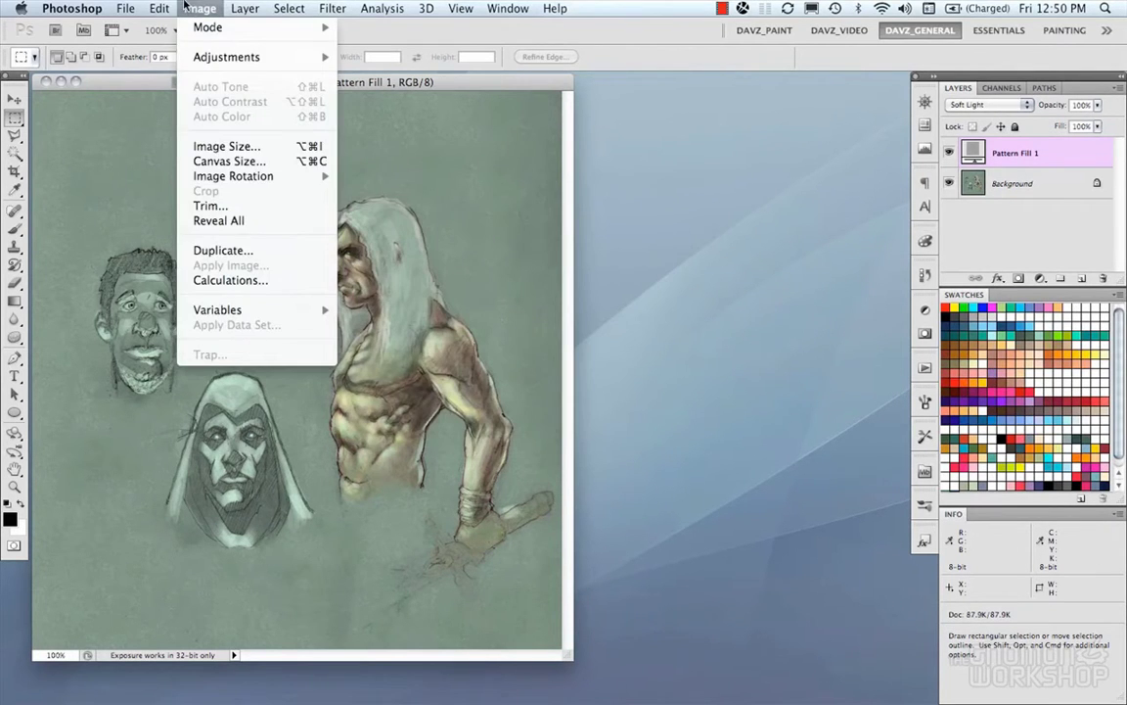
click(244, 162)
drag(512, 206, 546, 136)
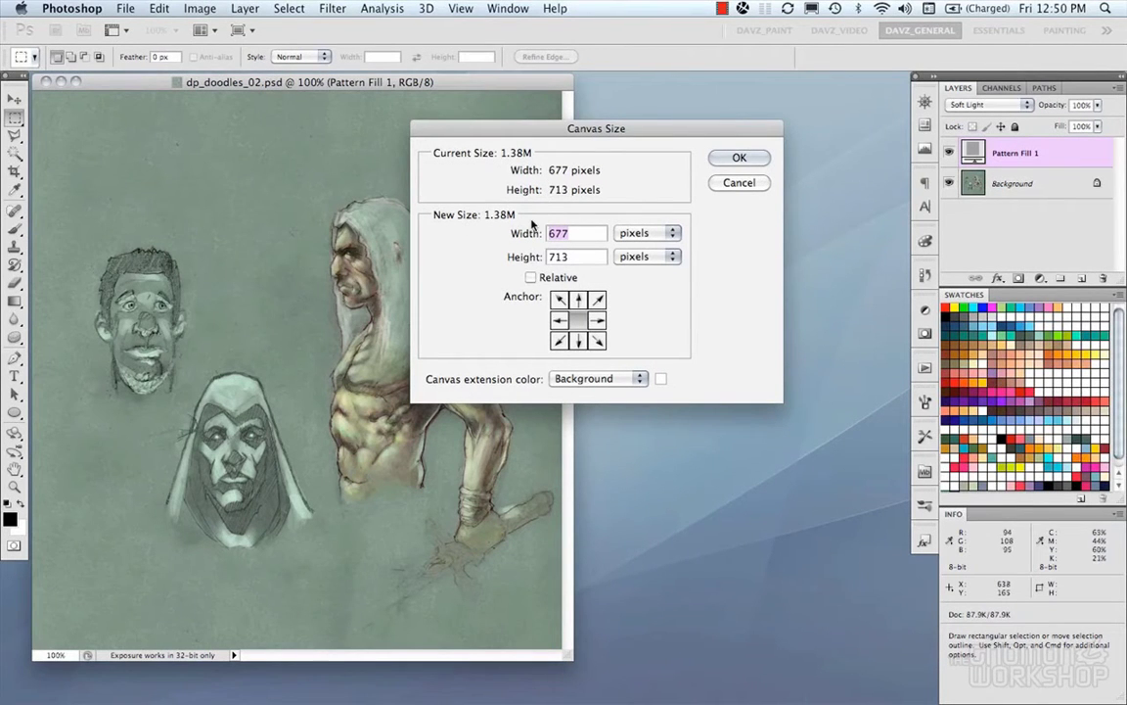
text(500)
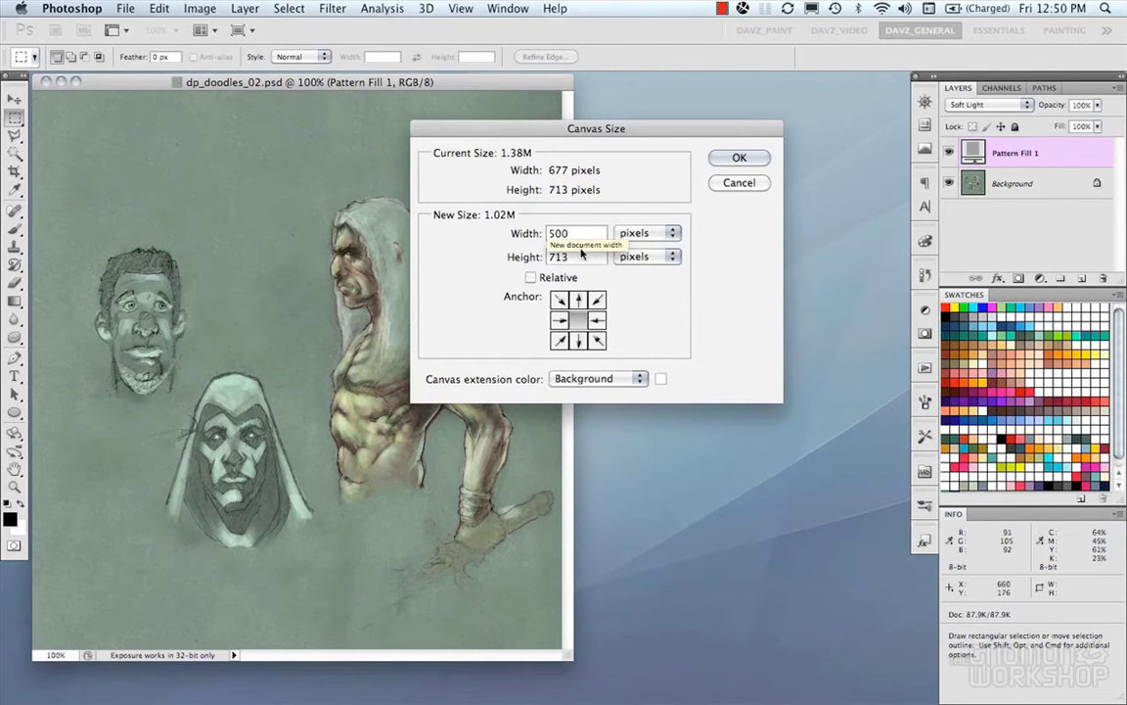
click(571, 279)
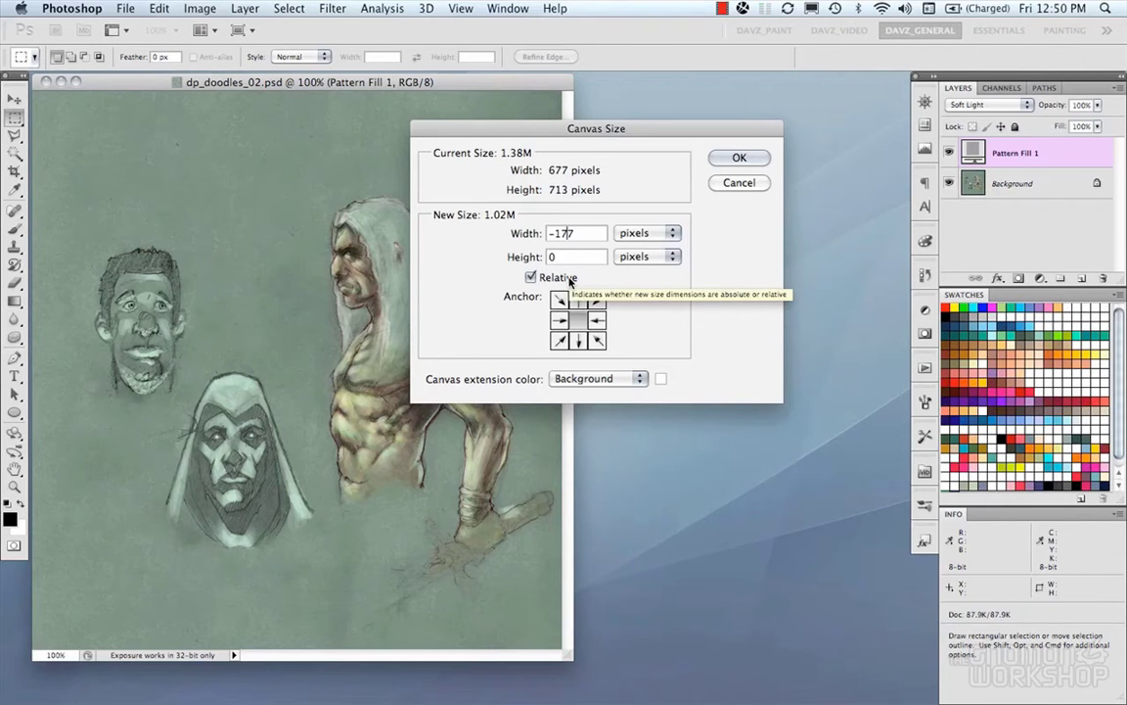
click(531, 277)
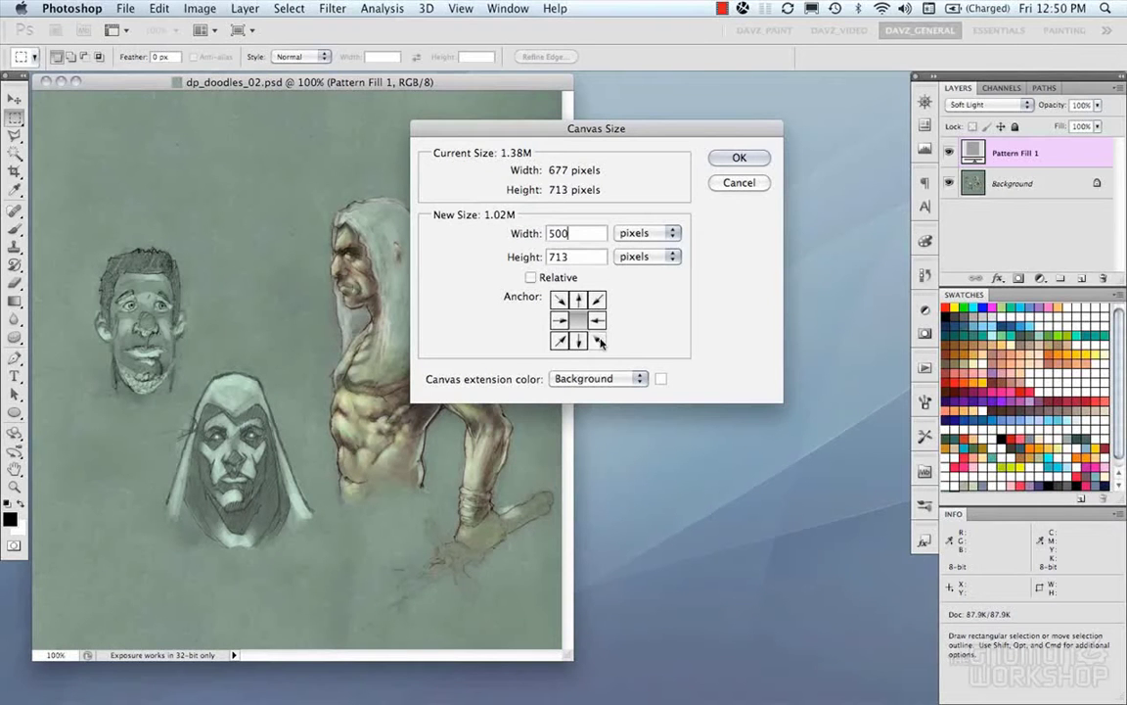
Step: Anchor the canvas at its upper-left corner, apply the smaller size with clipping, and undo the canvas change
click(559, 302)
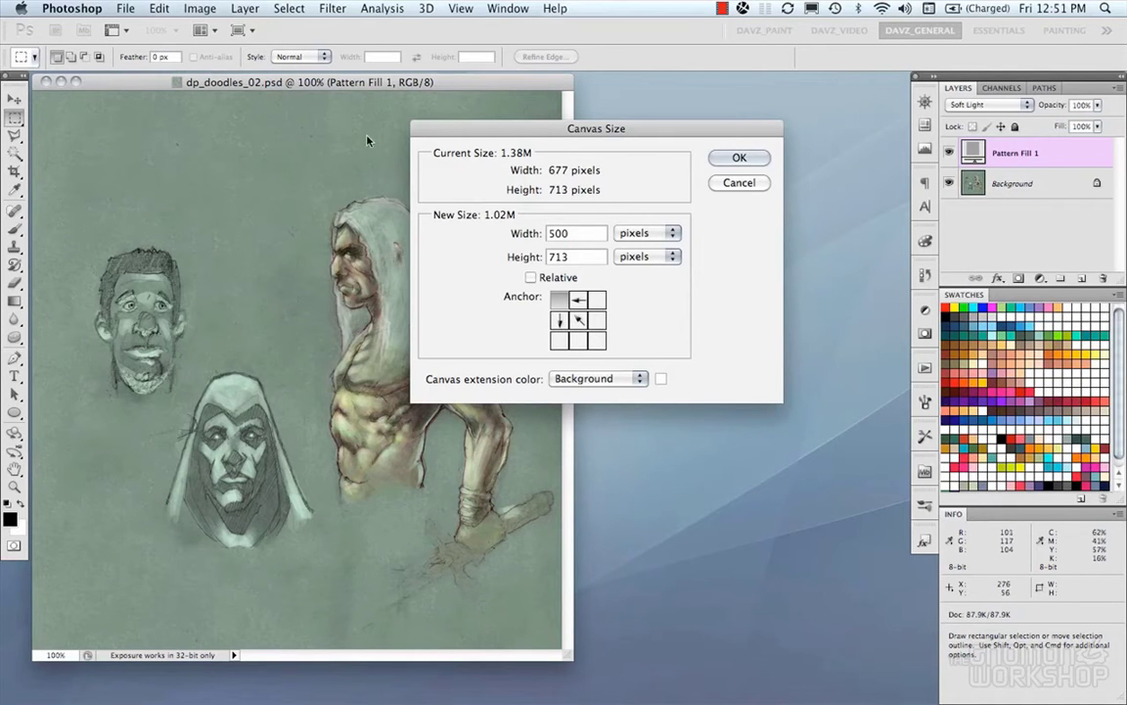
click(726, 157)
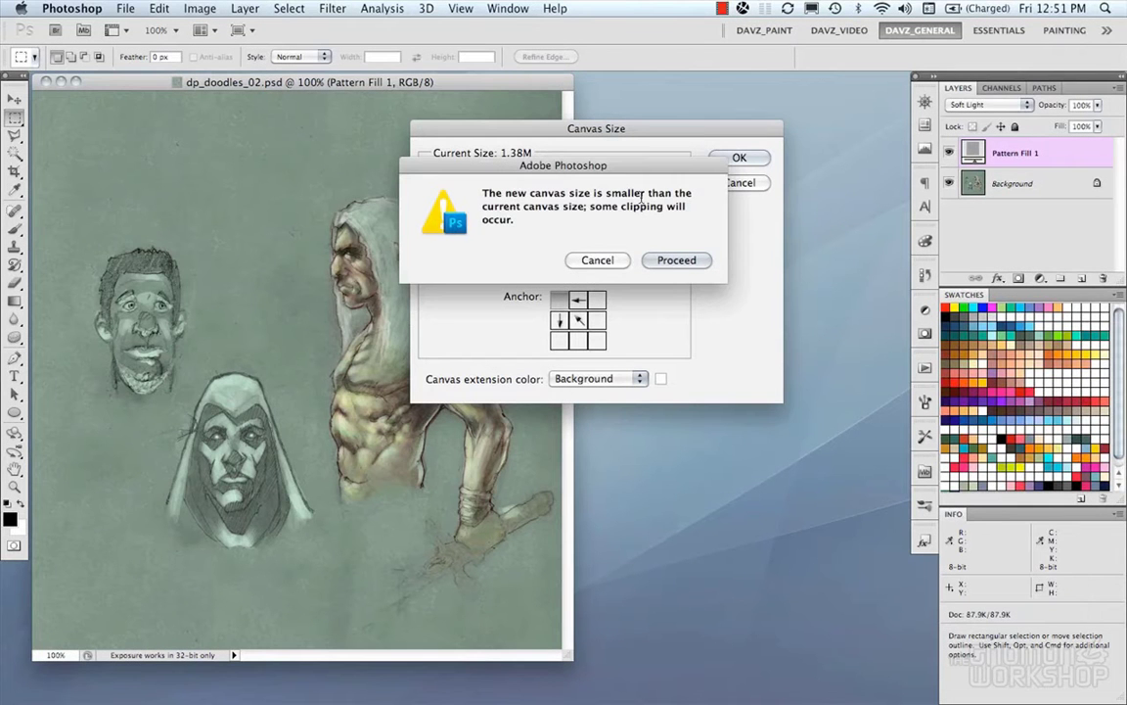
mouse_move(625, 168)
mouse_down()
mouse_move(663, 199)
mouse_move(639, 158)
mouse_up()
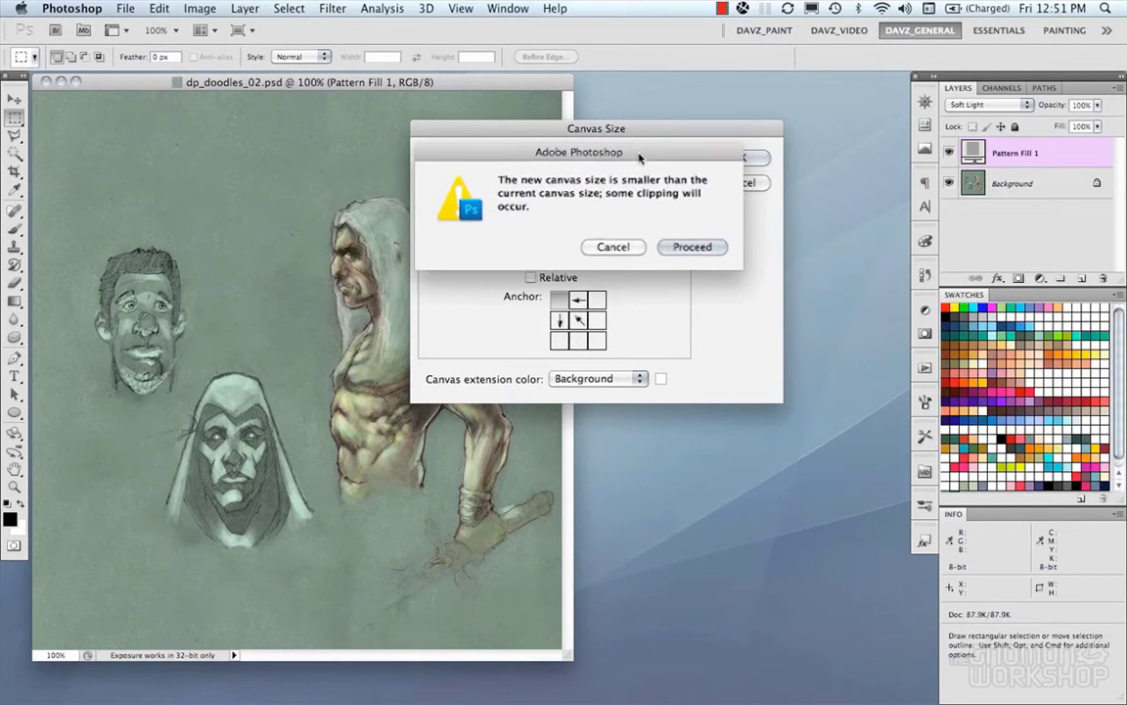
click(693, 247)
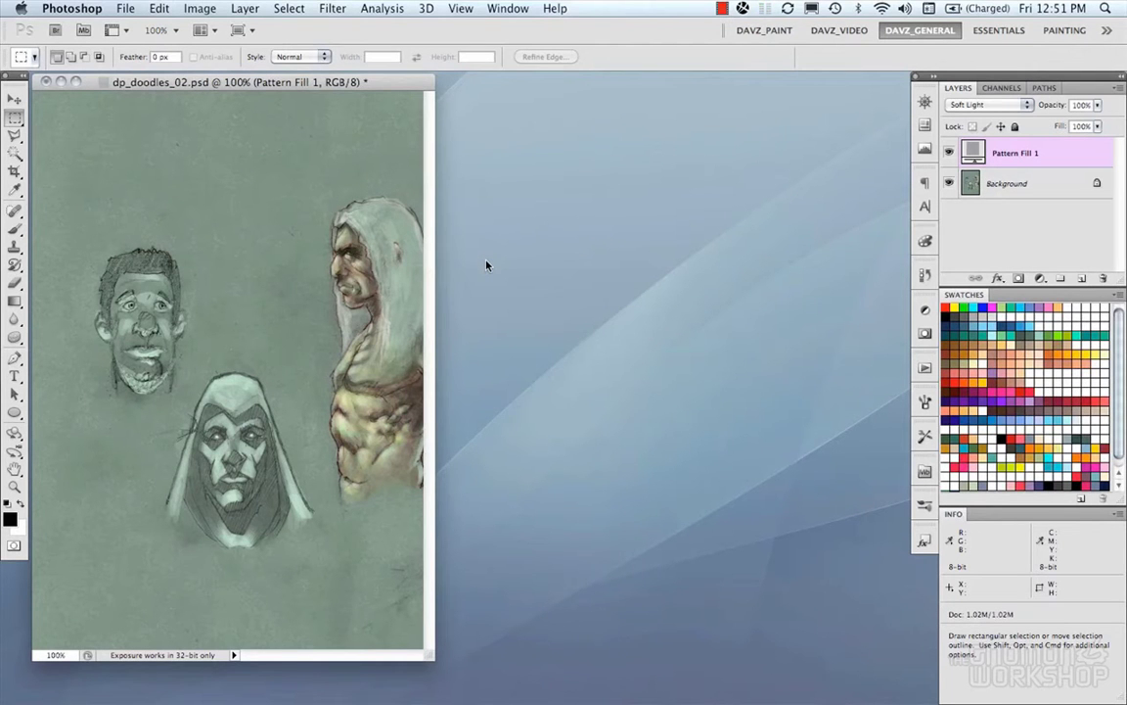
key(super+z)
Step: Open the Canvas Size settings and accept red (ff0000) as the canvas extension color
key(super+alt+c)
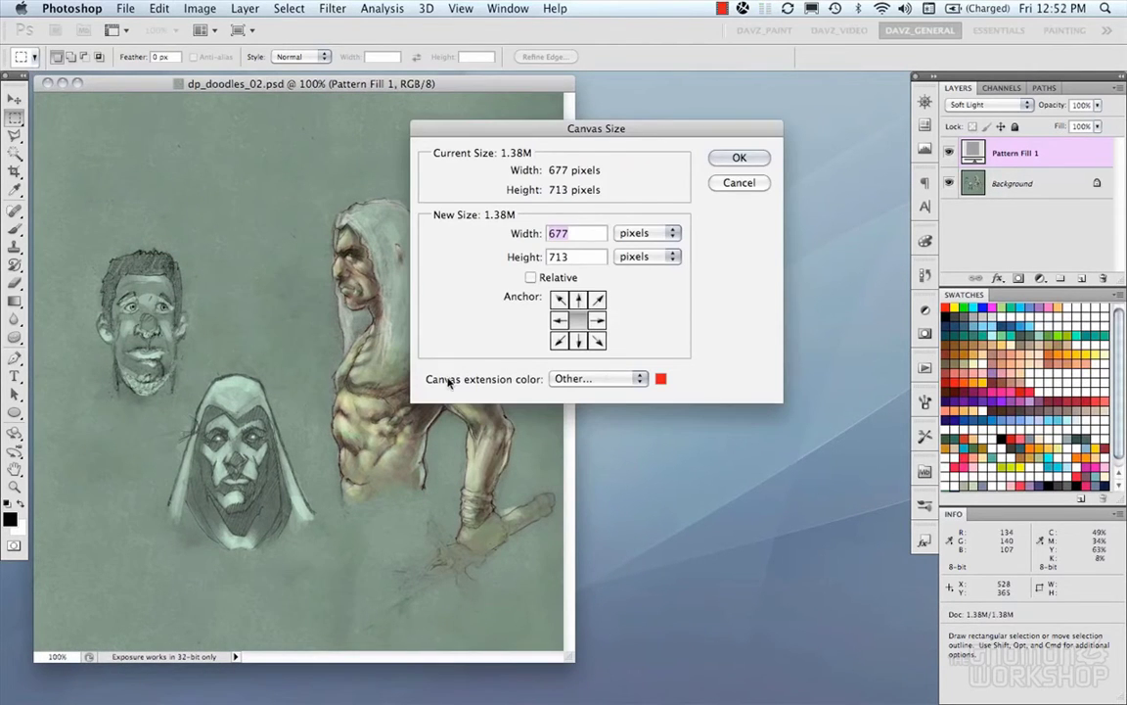
click(661, 378)
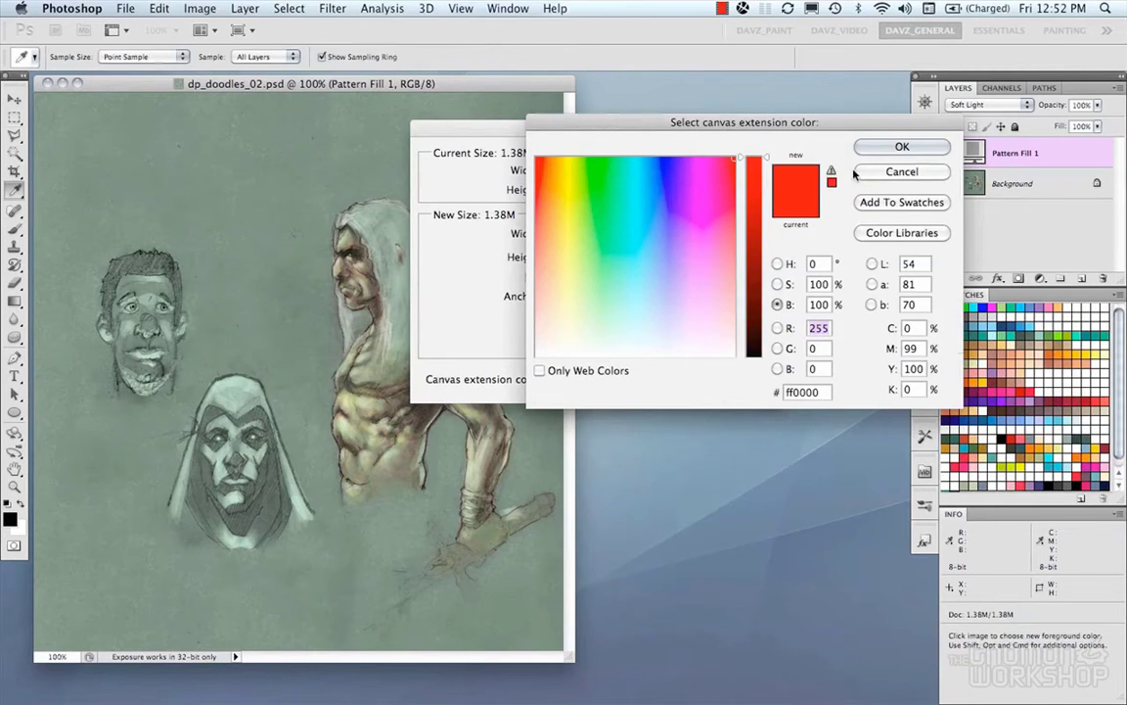
click(902, 147)
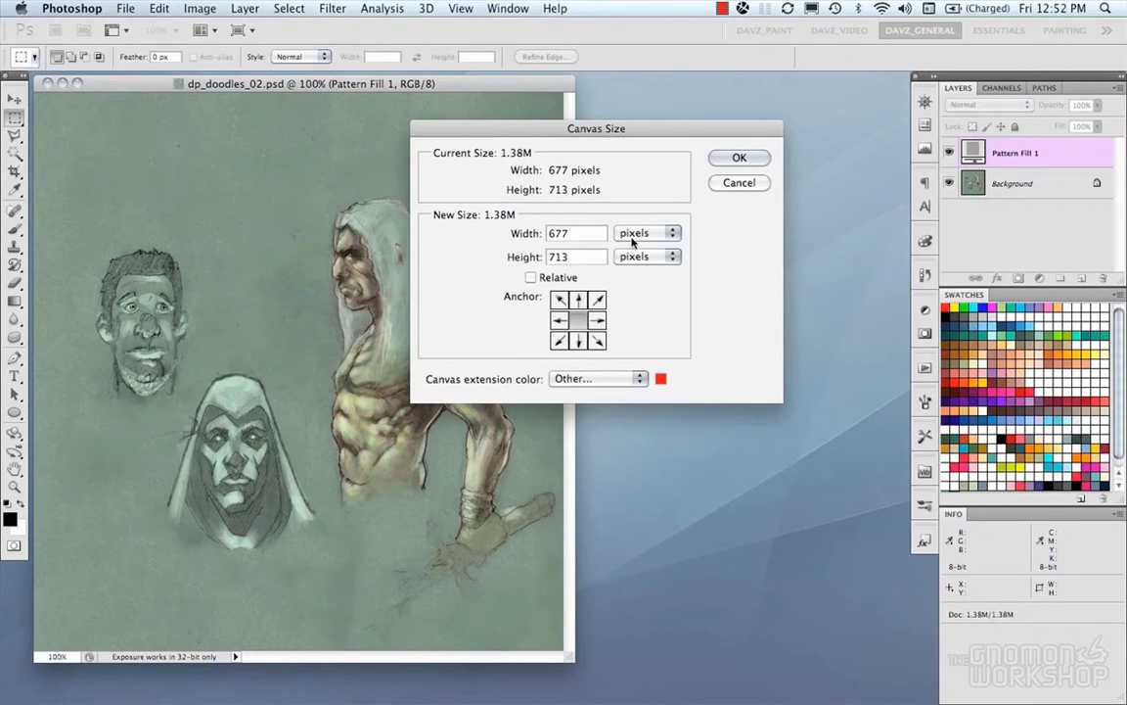
Step: Enlarge the canvas to 1000 pixels wide by 800 pixels high from its centre, and undo the enlargement
double_click(587, 233)
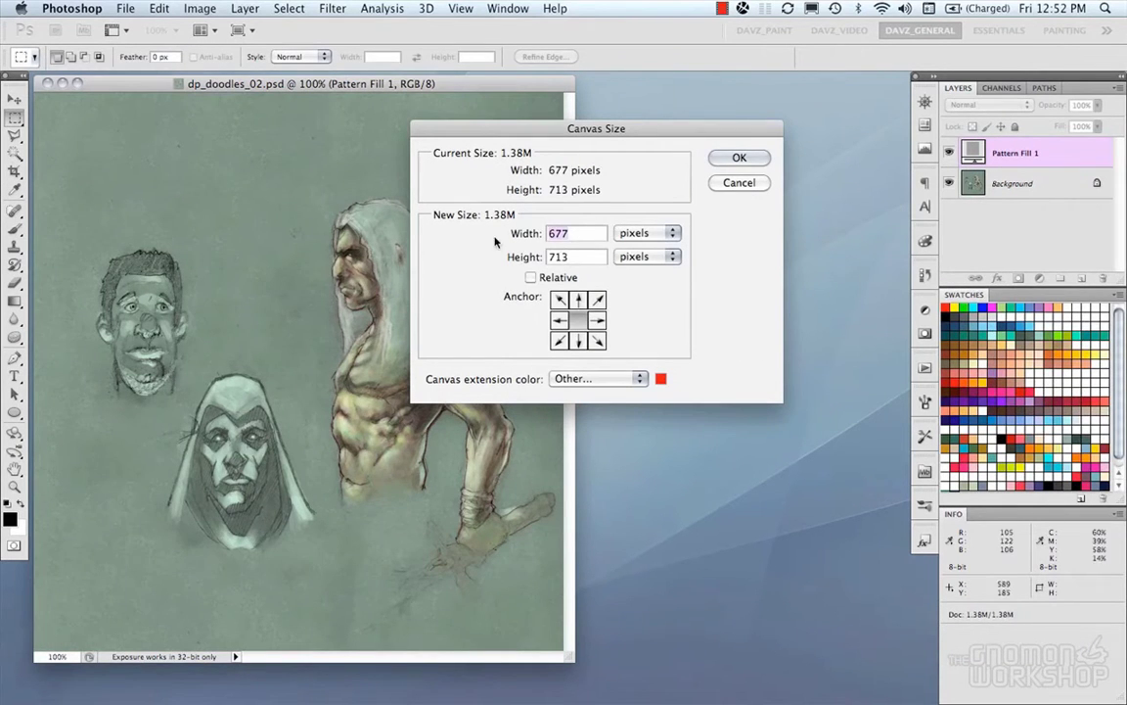
text(100)
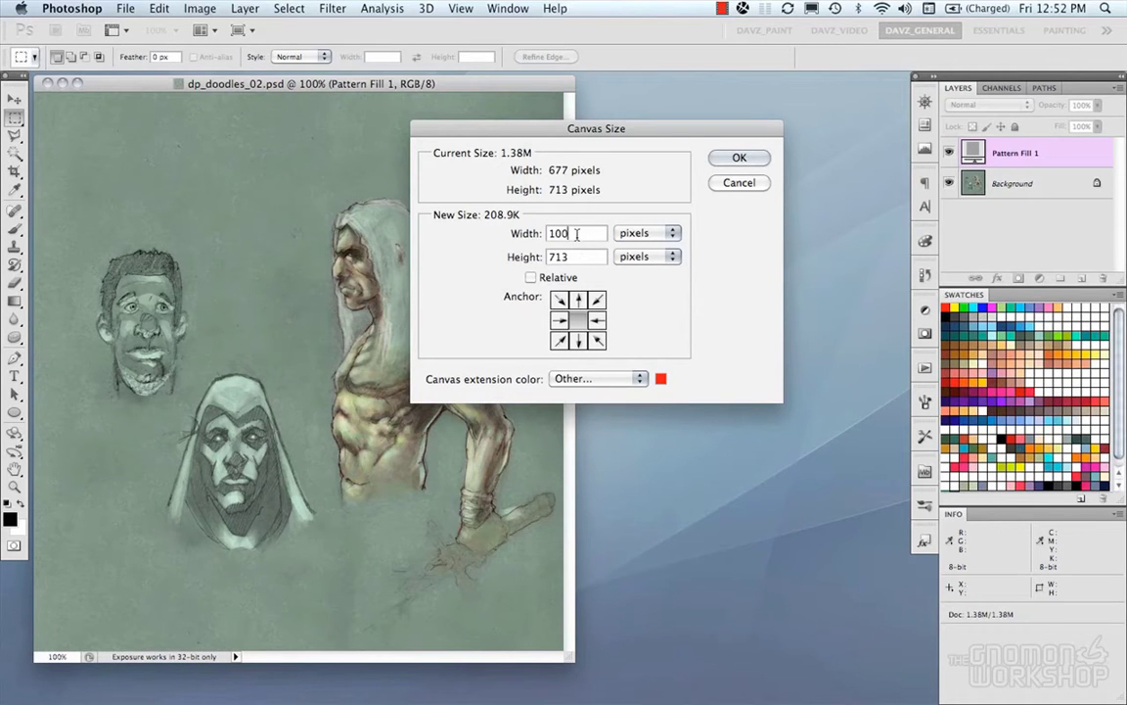
text(0)
key(Tab)
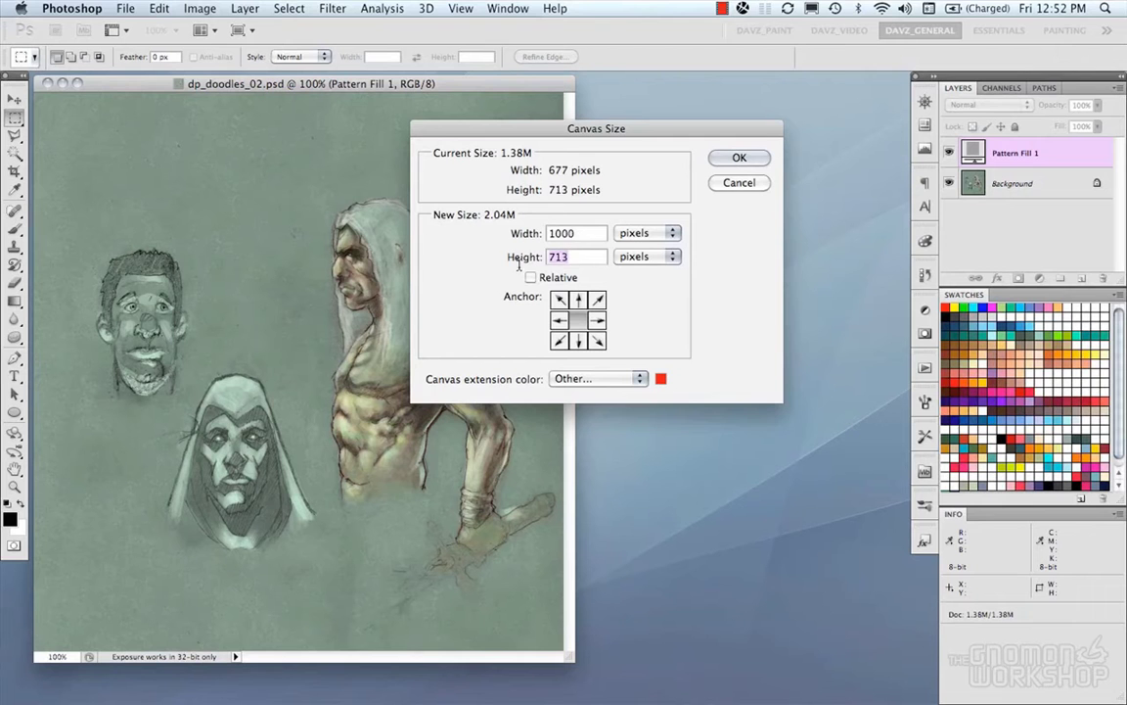
text(800)
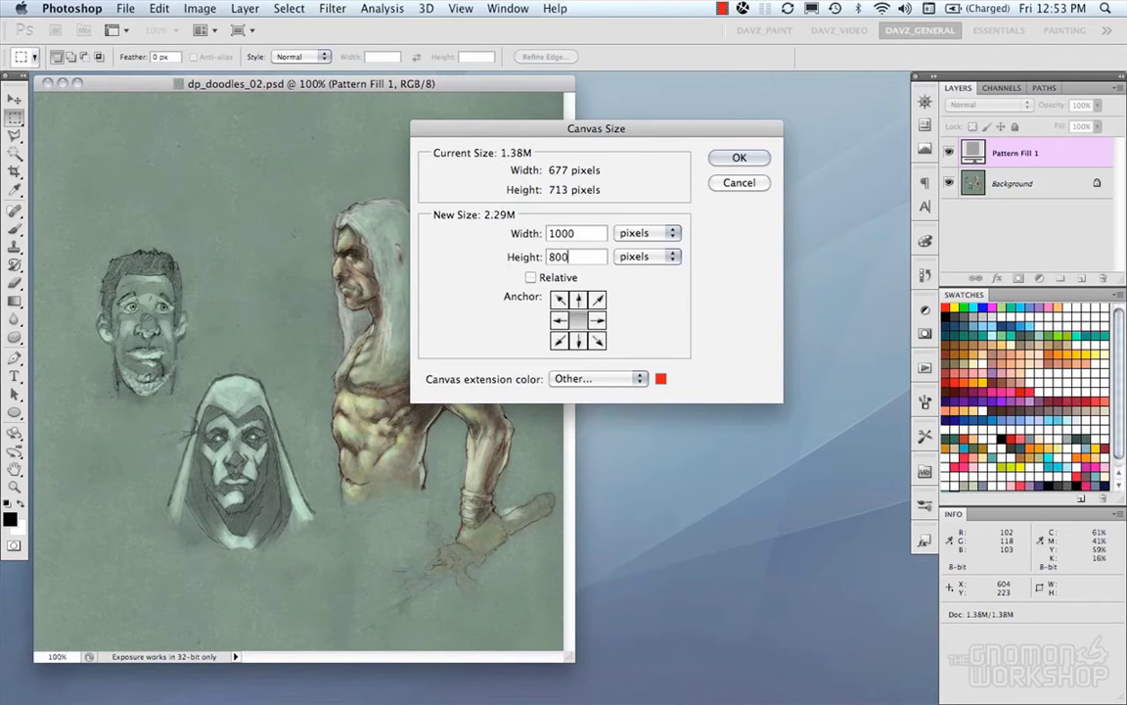
click(739, 158)
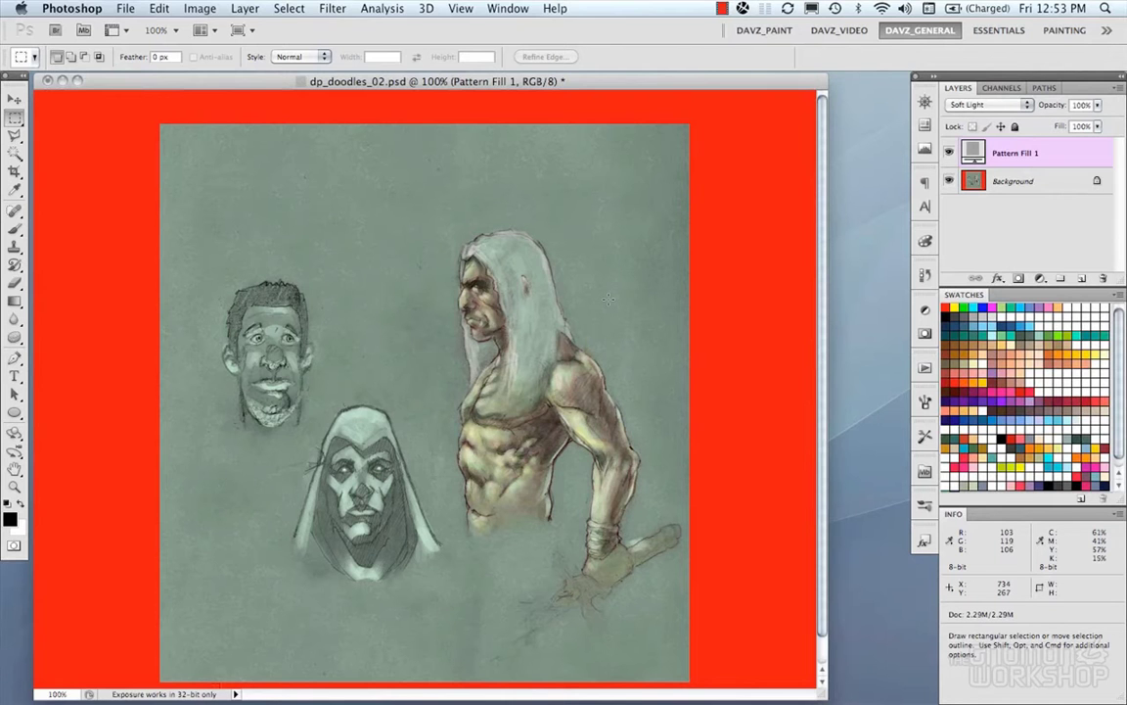
key(super+z)
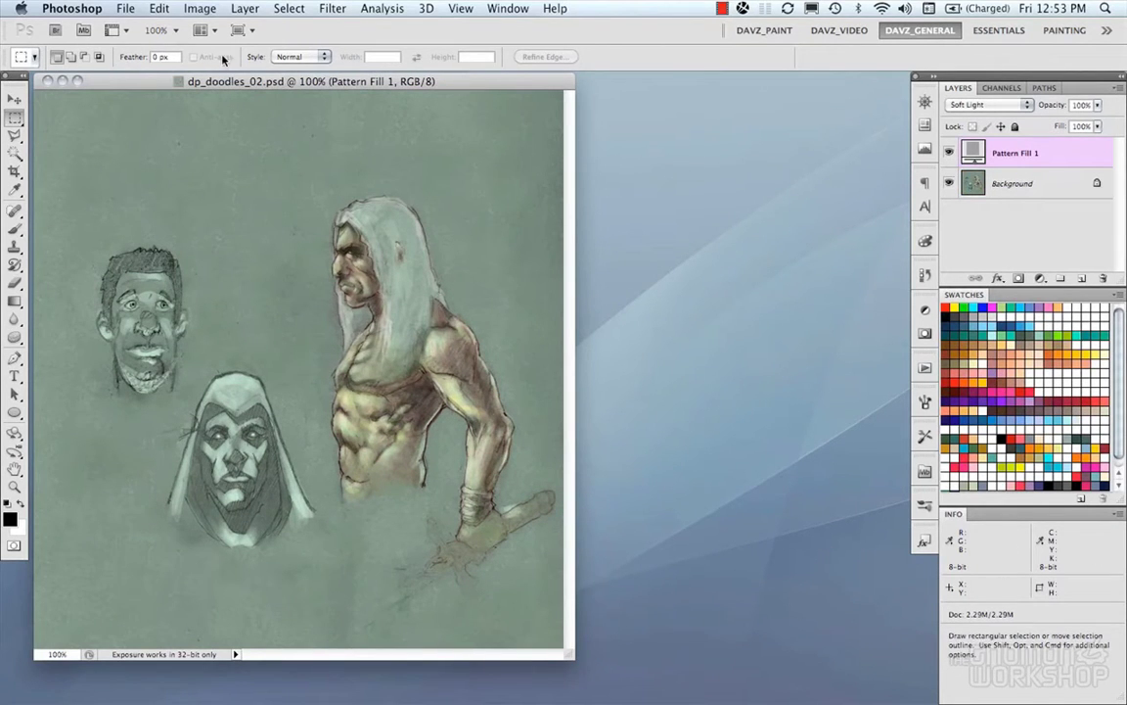
Step: Rotate the whole image by 180° and undo the rotation
click(196, 9)
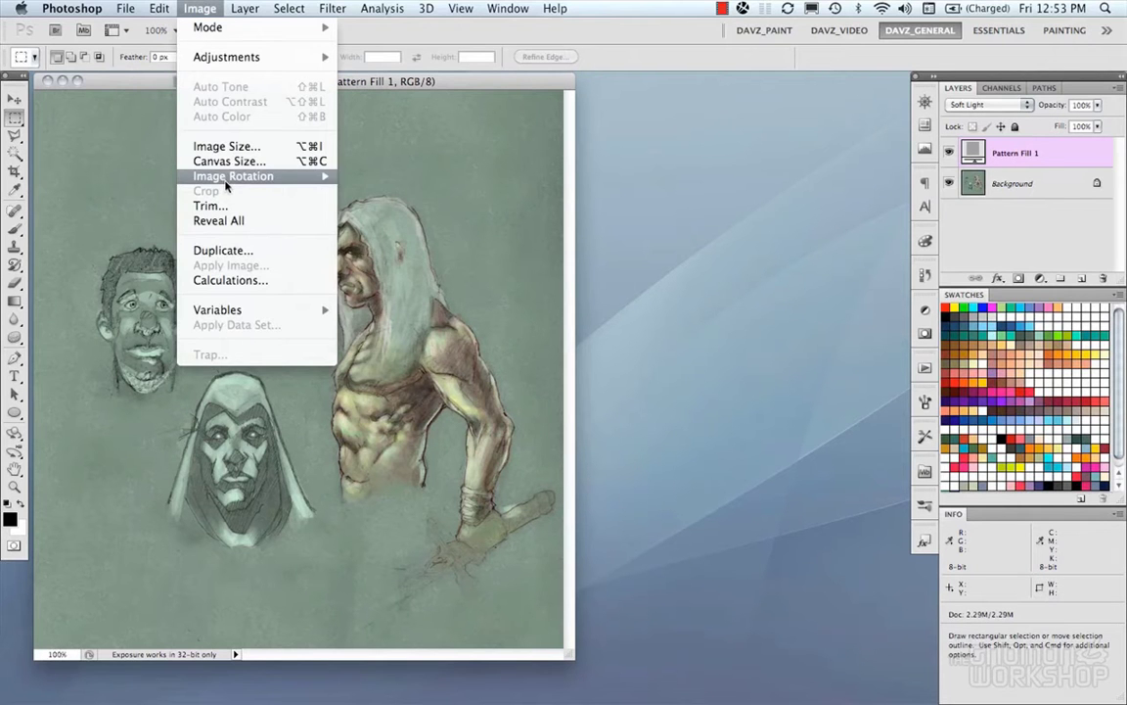
mouse_move(228, 178)
click(357, 176)
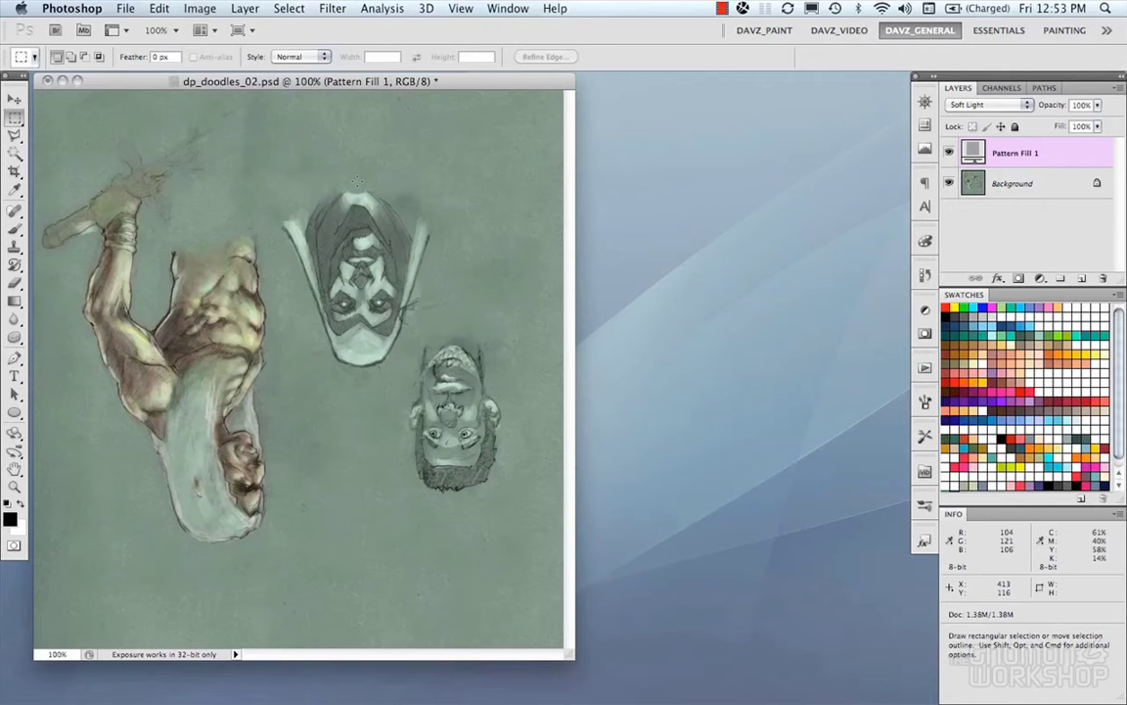
key(super+z)
Step: Flip the canvas horizontally and undo the flip
click(199, 9)
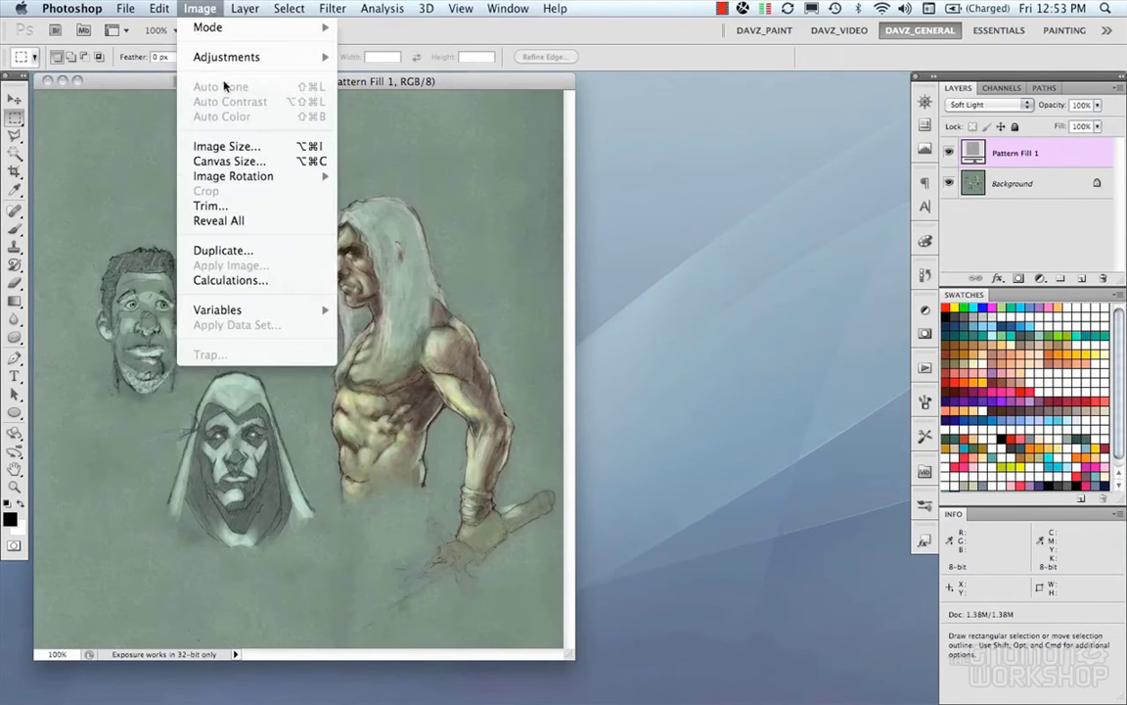
mouse_move(235, 176)
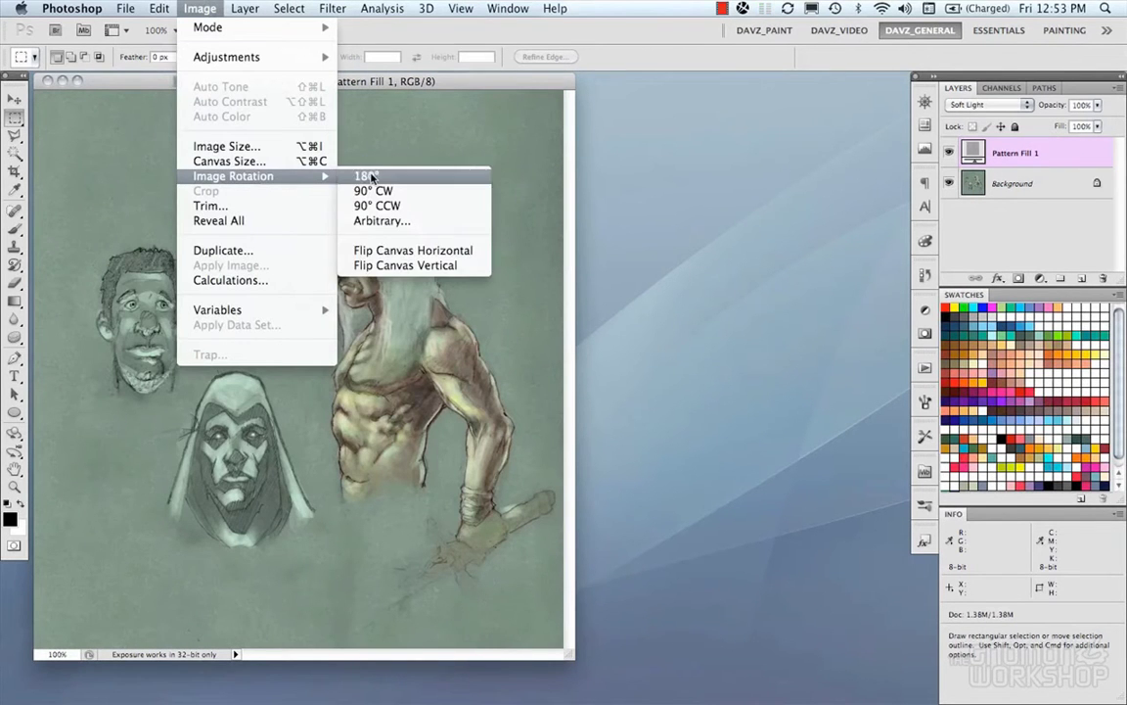
click(406, 256)
key(super+z)
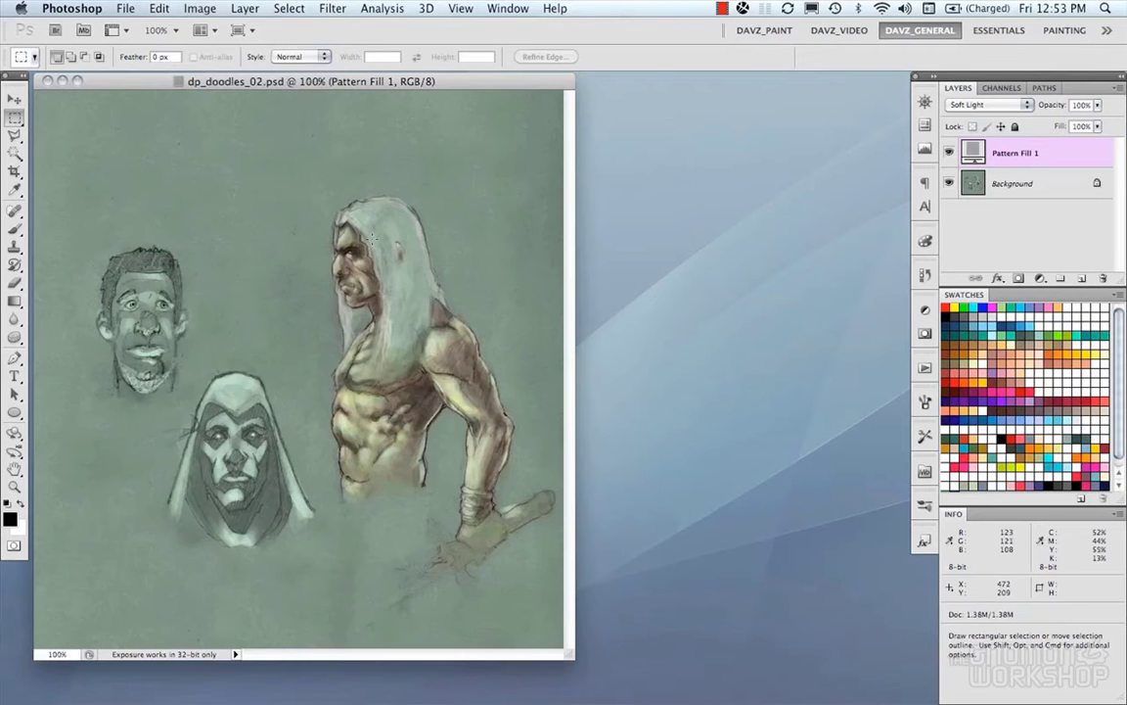
Step: Flip the canvas vertically and undo the flip
click(199, 9)
mouse_move(294, 176)
click(402, 265)
key(super+z)
Step: Turn on the Application Frame, shift the framed workspace slightly, and turn the frame off again
click(524, 9)
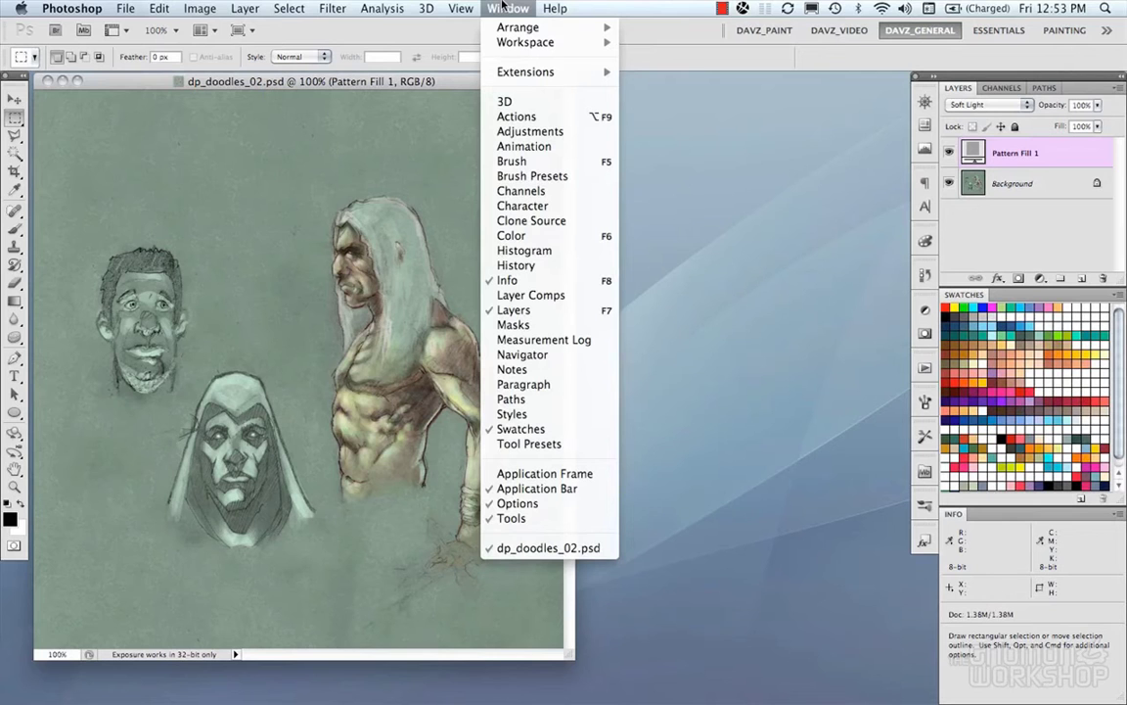
click(550, 475)
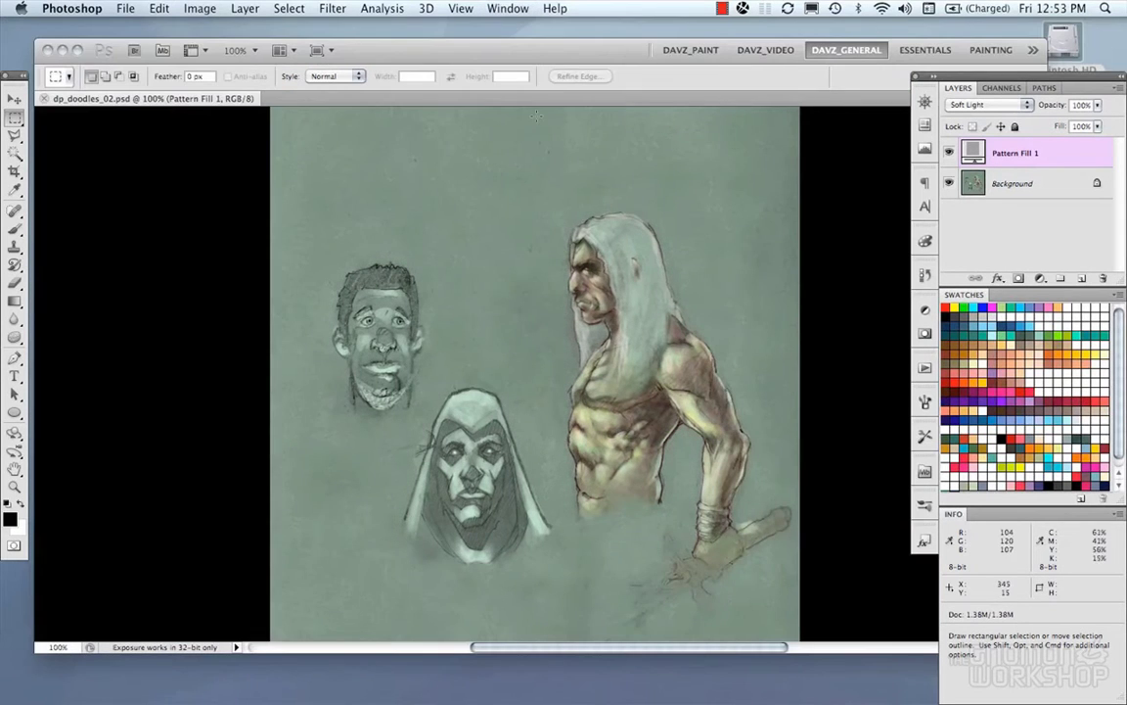
drag(504, 61, 509, 60)
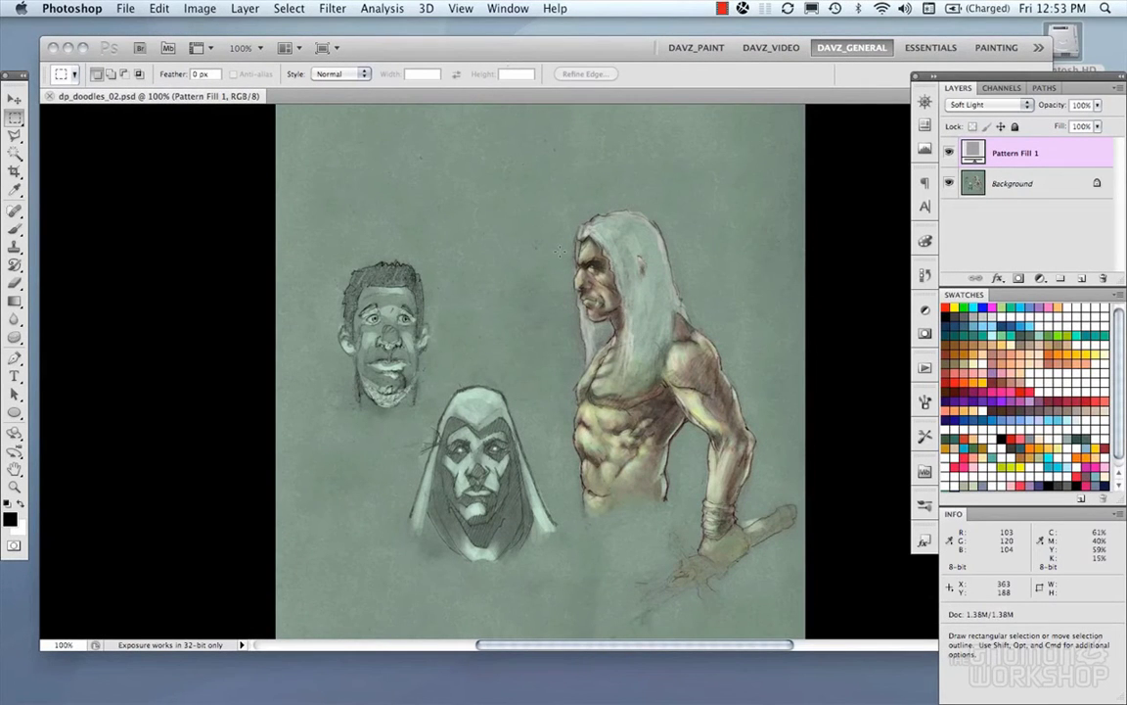
mouse_move(593, 59)
mouse_down()
mouse_move(574, 63)
mouse_move(594, 62)
mouse_up()
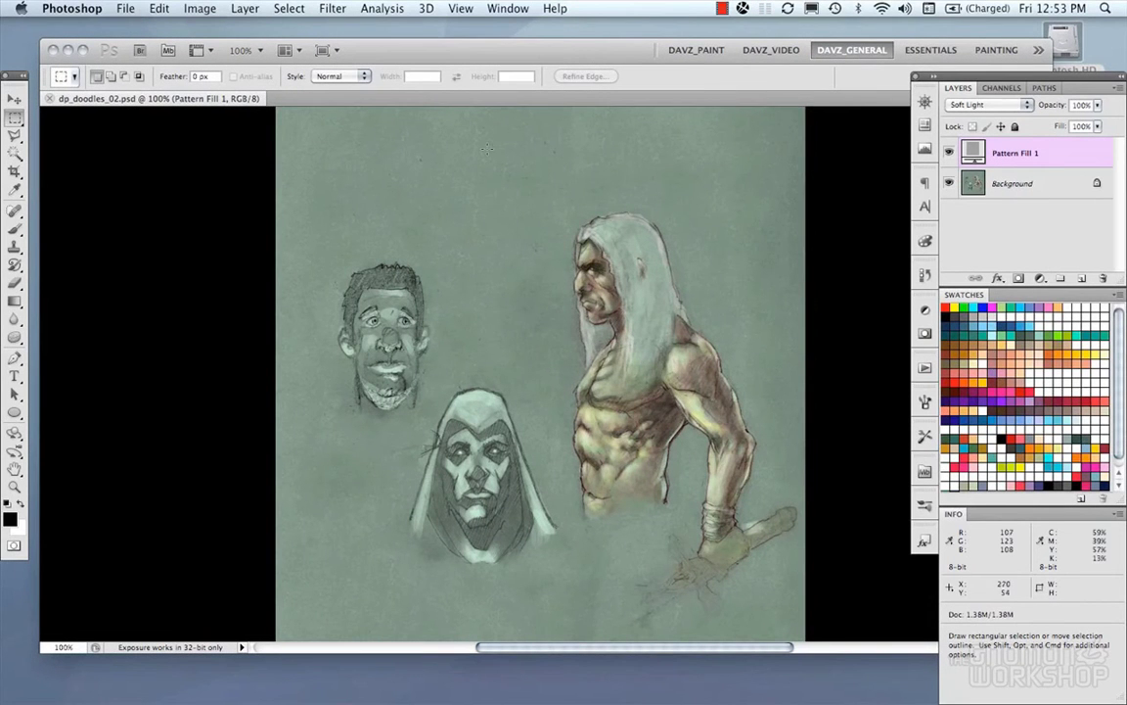
click(508, 8)
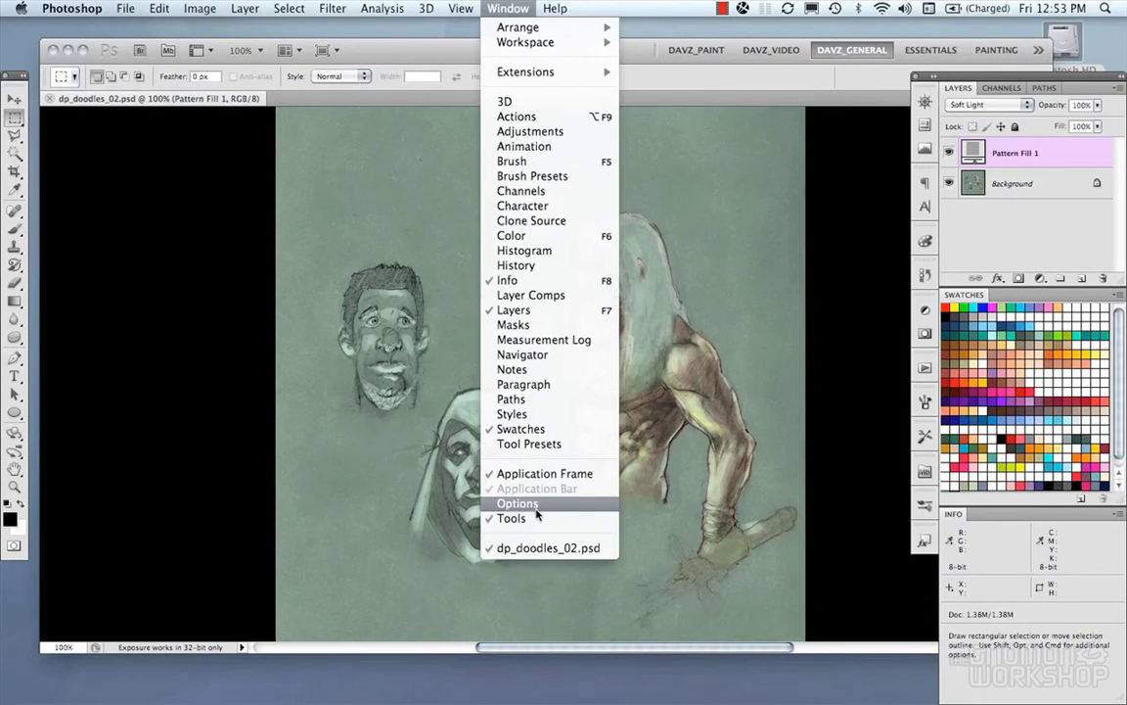
click(536, 477)
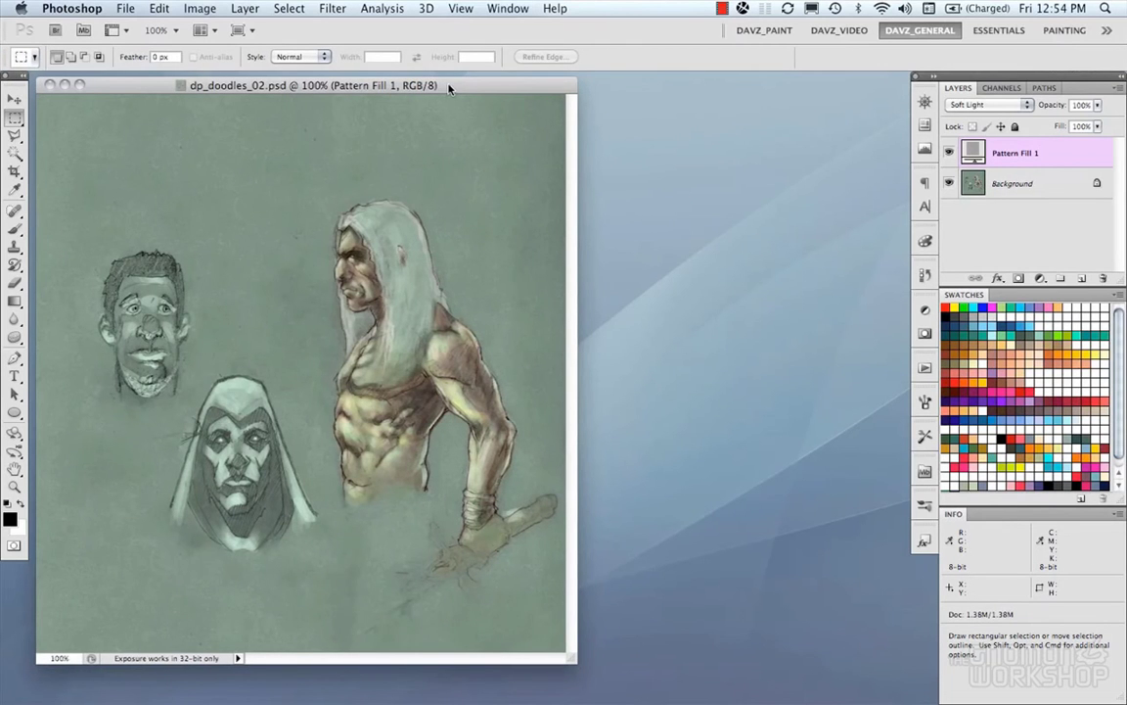